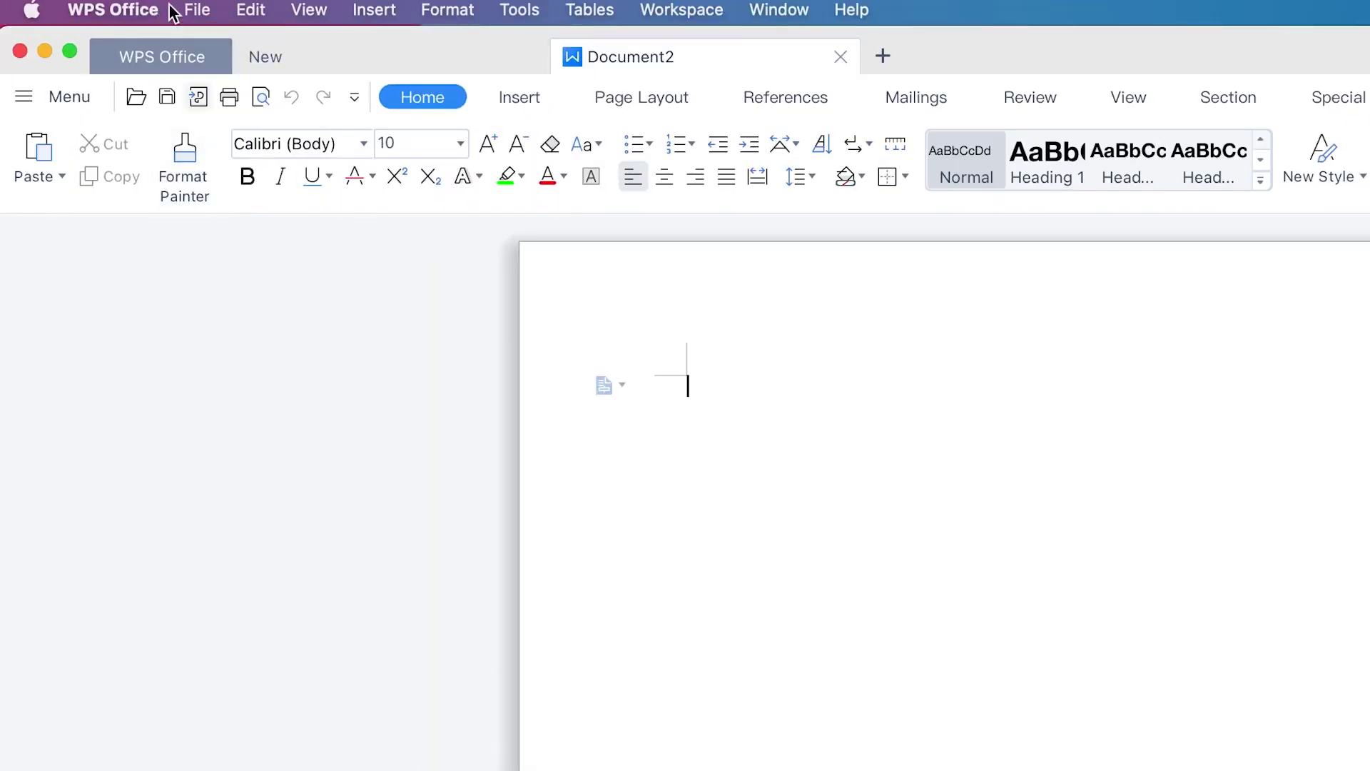
Save the document as a Word file named "Text formatting in WPS" in the Section 1 folder of Desktop/WPS Office Suite.
{"action": "left_click", "coordinate": [176, 10]}
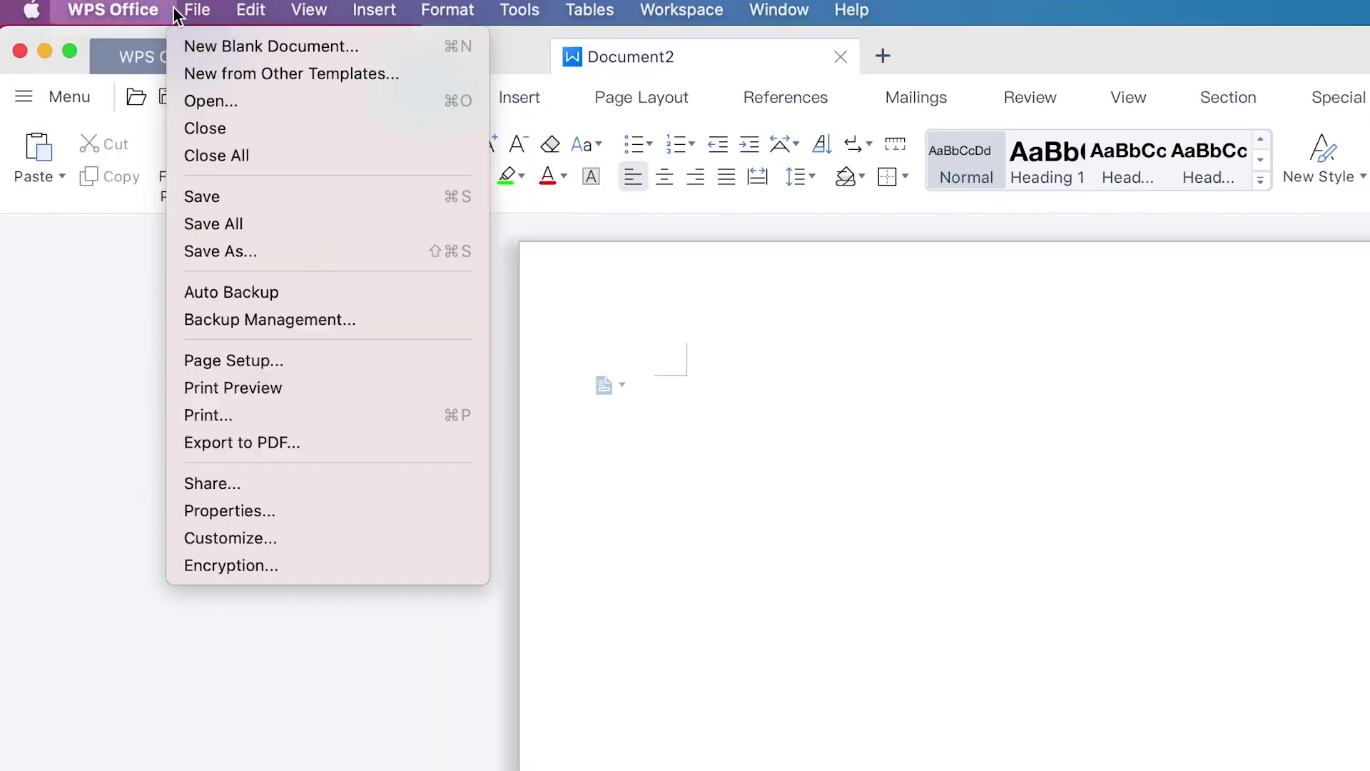
{"action": "left_click", "coordinate": [243, 249]}
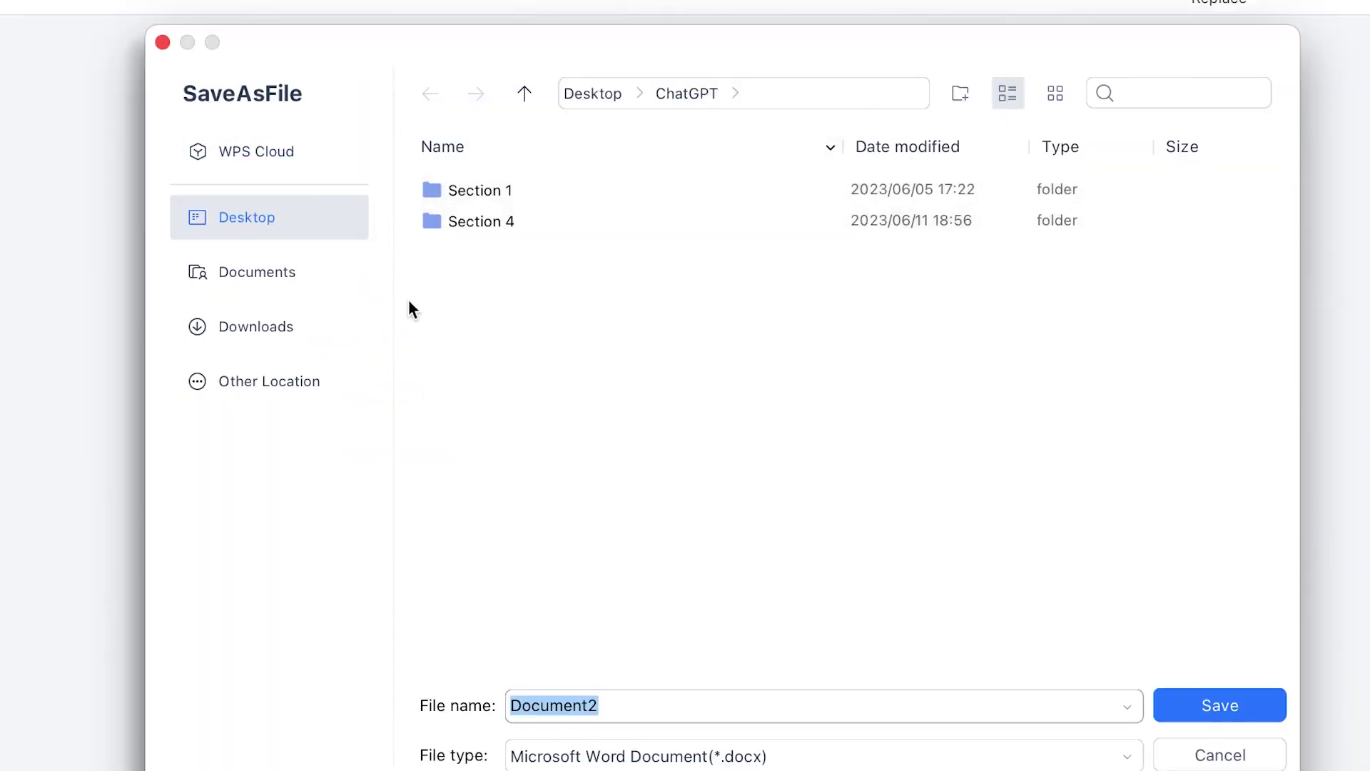
{"action": "left_click", "coordinate": [831, 100]}
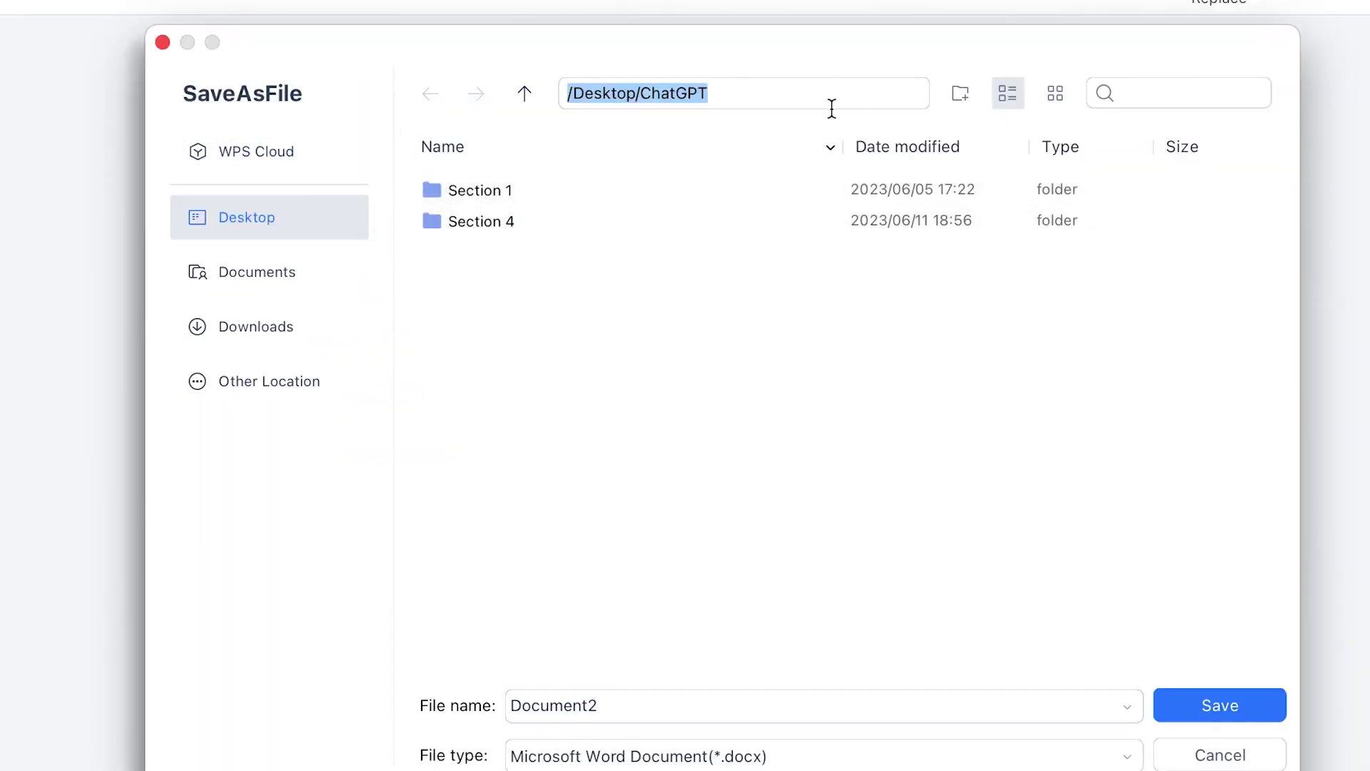
{"action": "left_click", "coordinate": [240, 220]}
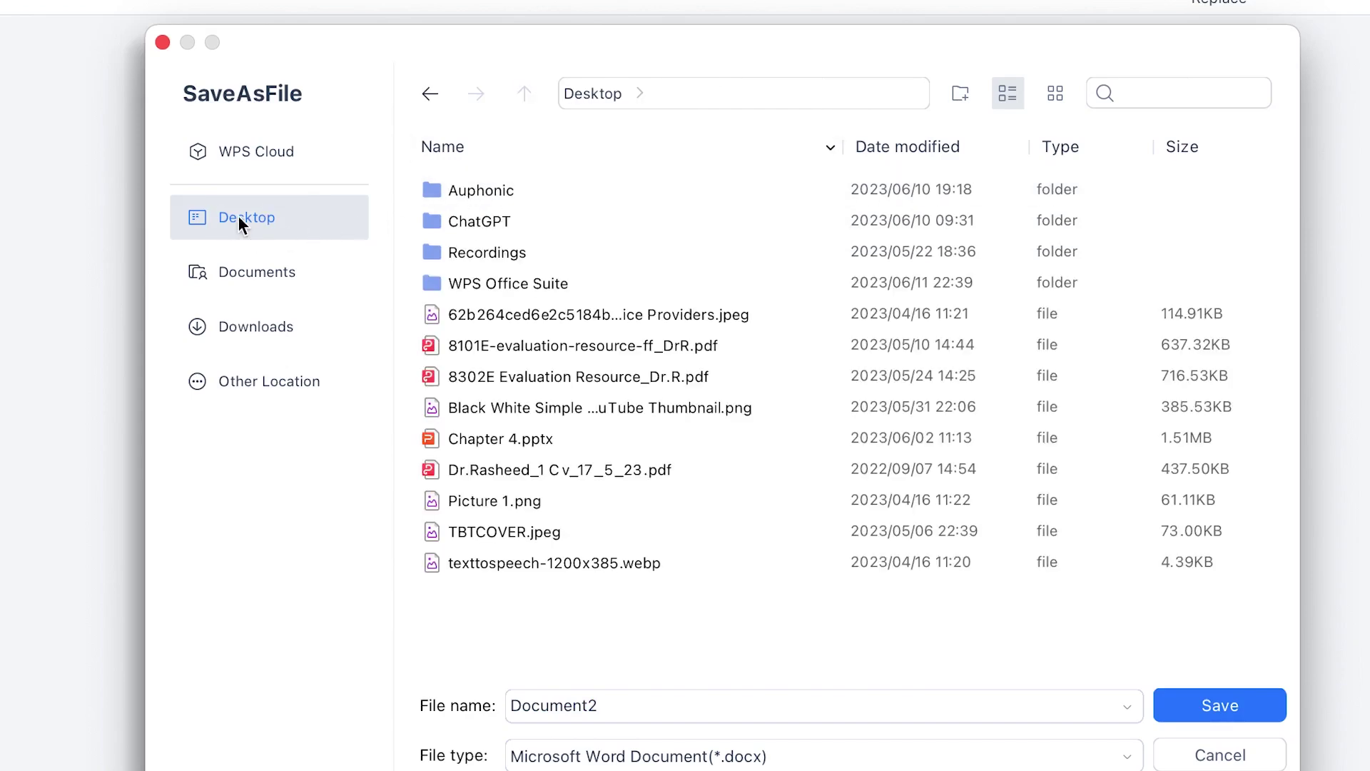
{"action": "double_click", "coordinate": [508, 283]}
{"action": "left_click", "coordinate": [657, 707]}
{"action": "left_click_drag", "start_coordinate": [621, 706], "coordinate": [378, 676]}
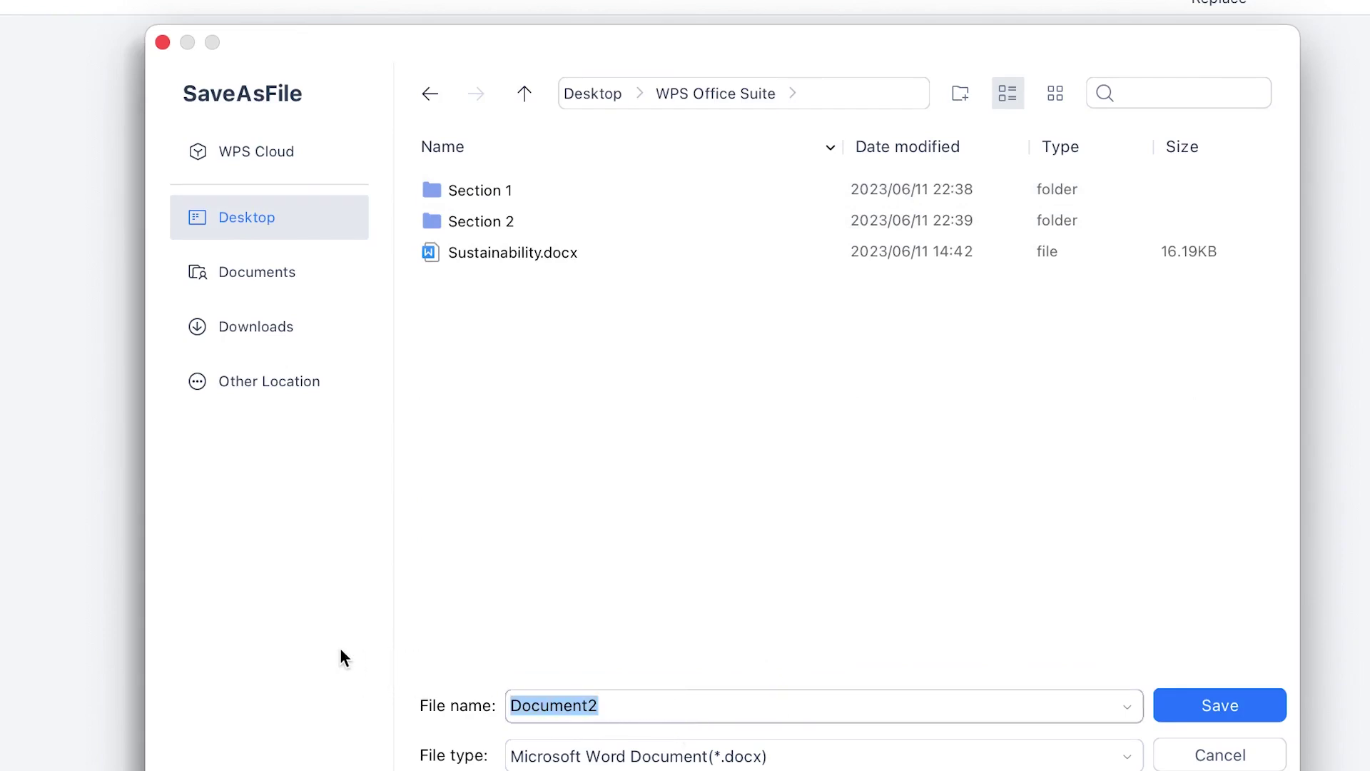
{"action": "type", "text": "Text fo"}
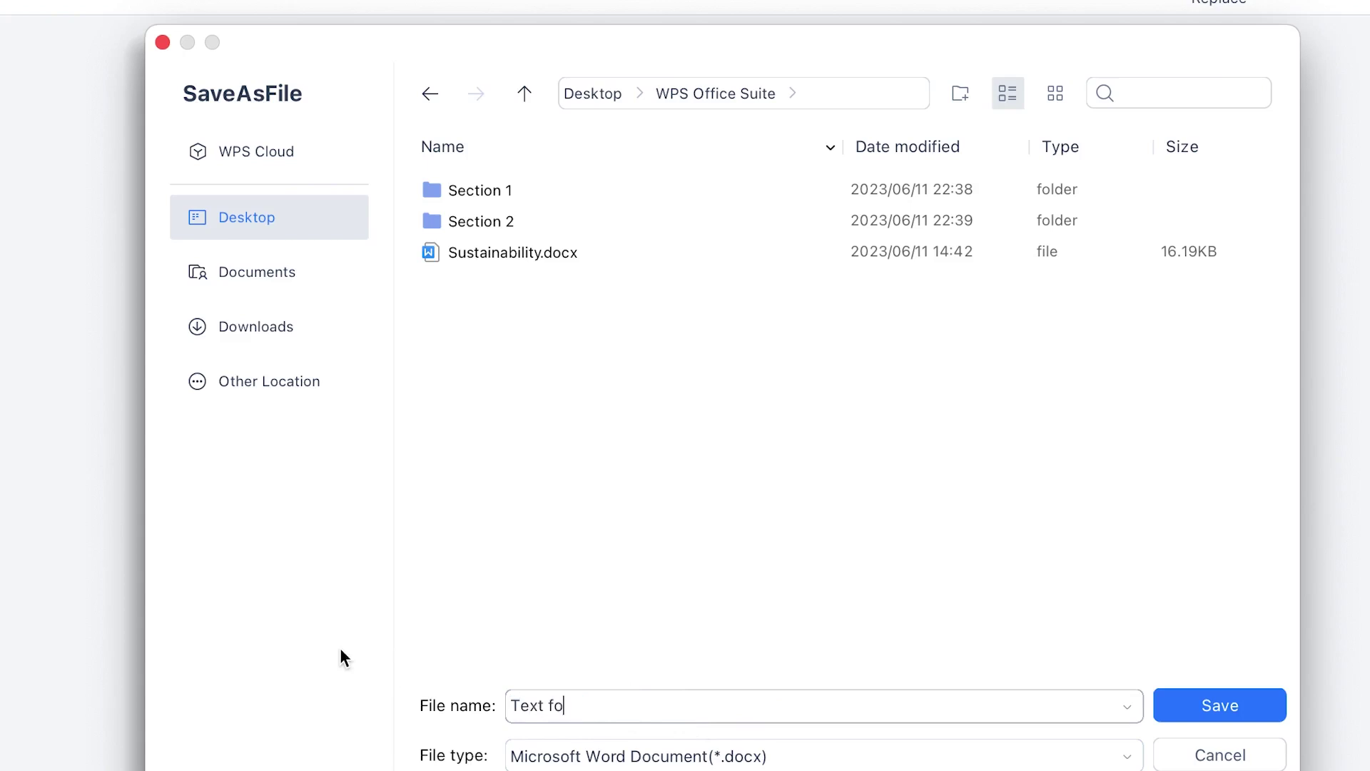
{"action": "type", "text": "rmatting in WPS"}
{"action": "double_click", "coordinate": [508, 197]}
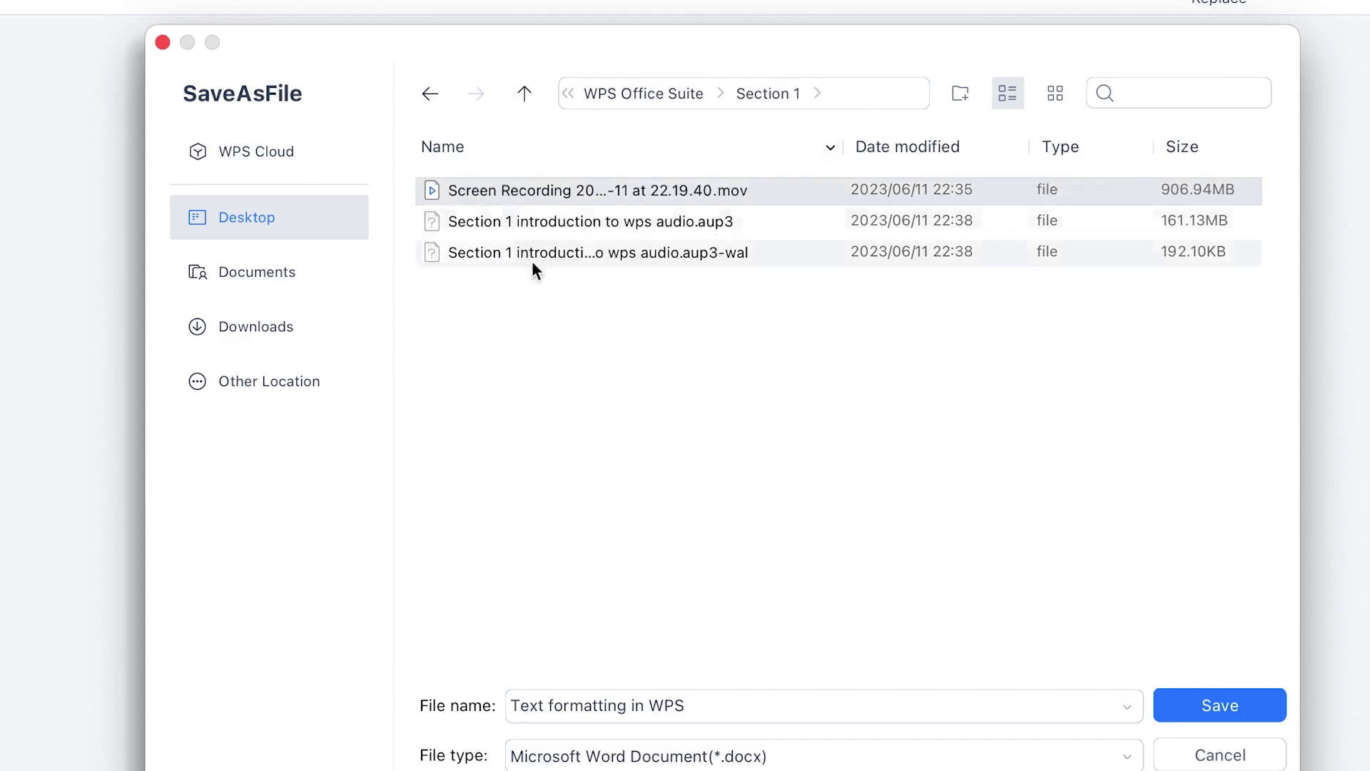
{"action": "left_click", "coordinate": [1172, 712]}
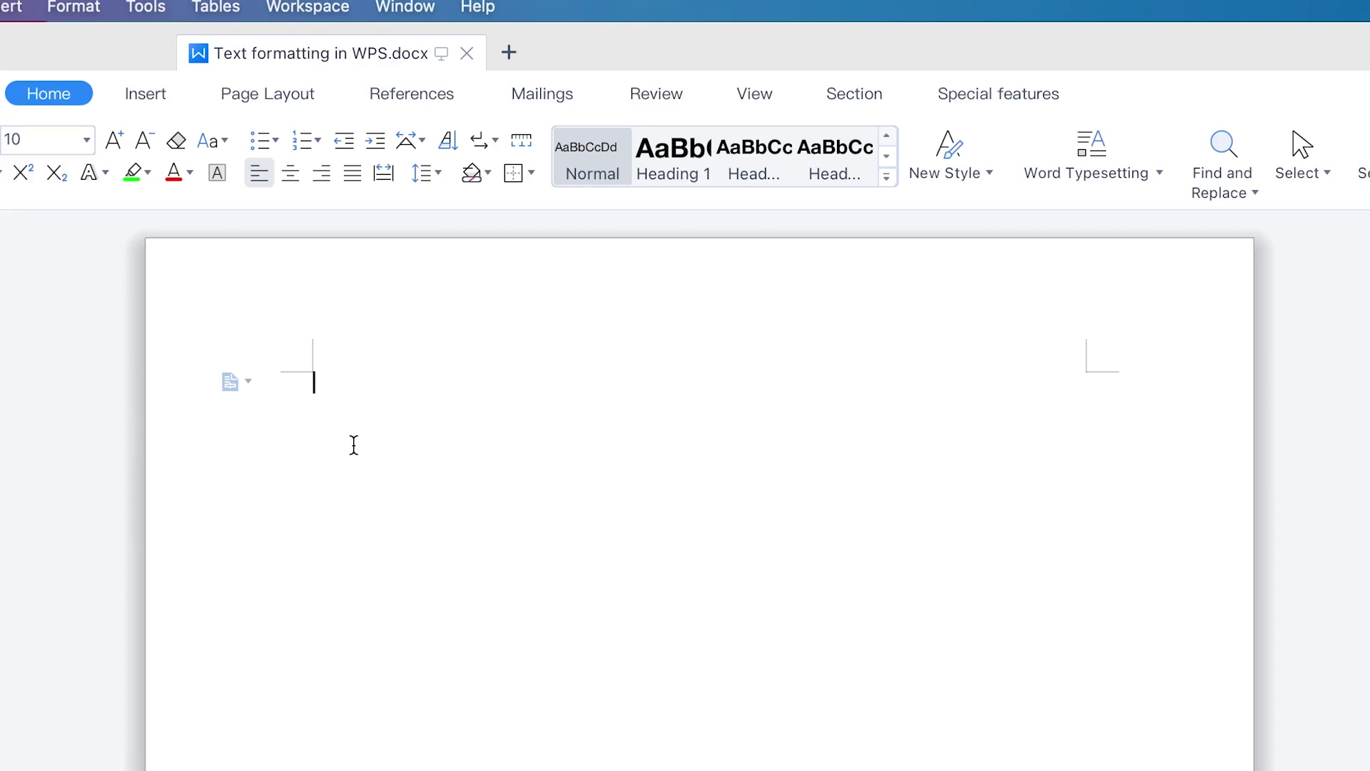
Enter the line "Welcome to my channel, please remember to subscribe" and the filler text "sfslkdfjsldfjsldfsjdflsdf" on the next line.
{"action": "type", "text": "Welcome to my channel, please remember to subscrib3"}
{"action": "key", "text": "BackSpace"}
{"action": "type", "text": "e"}
{"action": "key", "text": "Return"}
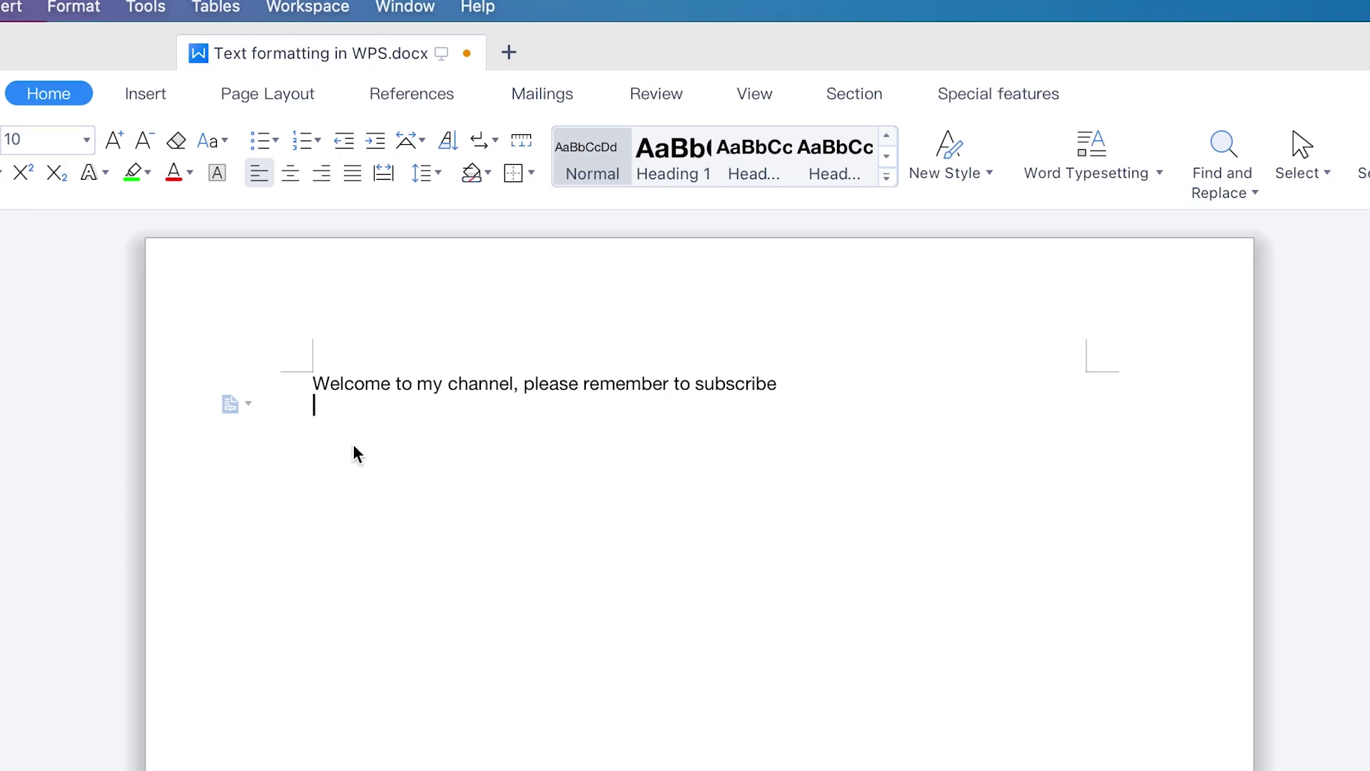
{"action": "type", "text": "sfslkdfjsldfjsldfsjdflsdf"}
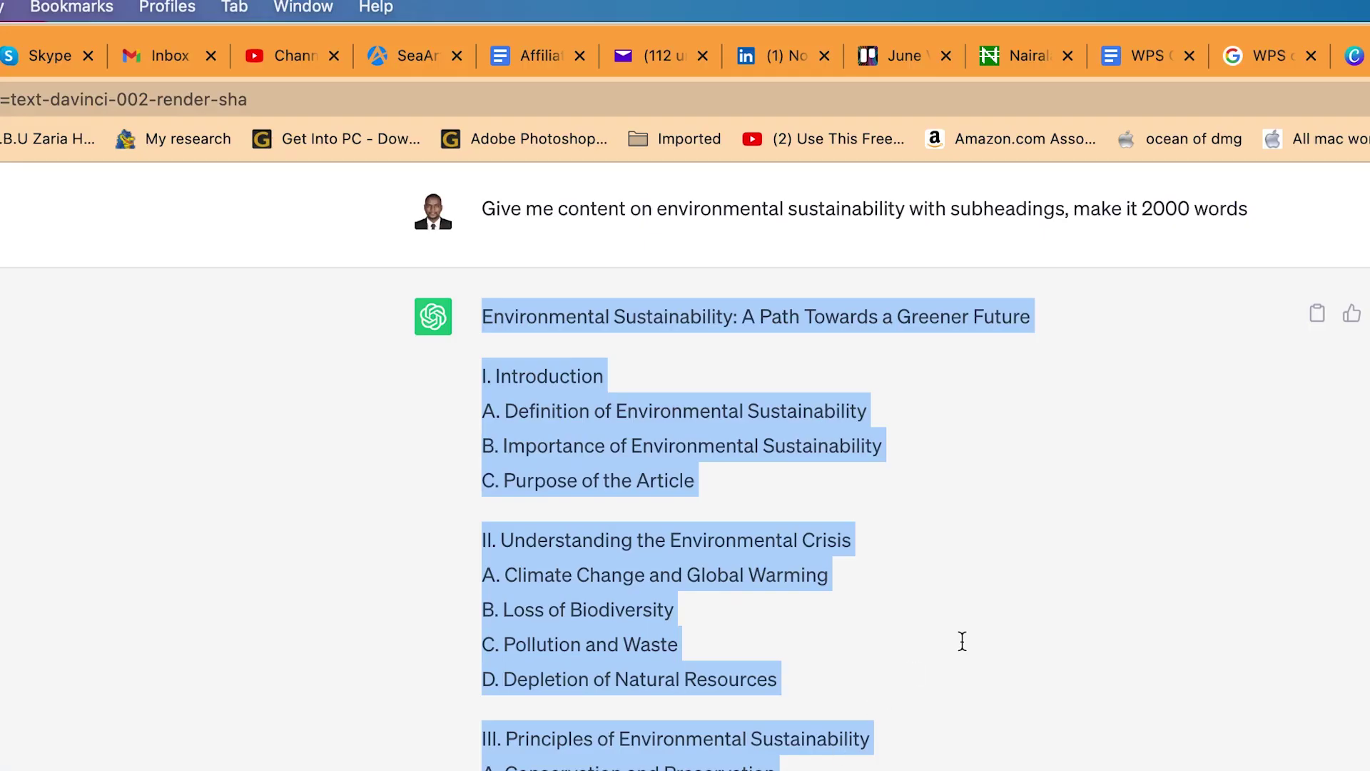
Switch to ChatGPT and copy the environmental sustainability article from "VI. Challenges and Obstacles" through the "Climate Change and Global Warming" paragraph.
{"action": "scroll", "coordinate": [973, 646], "scroll_direction": "down", "scroll_amount": 1}
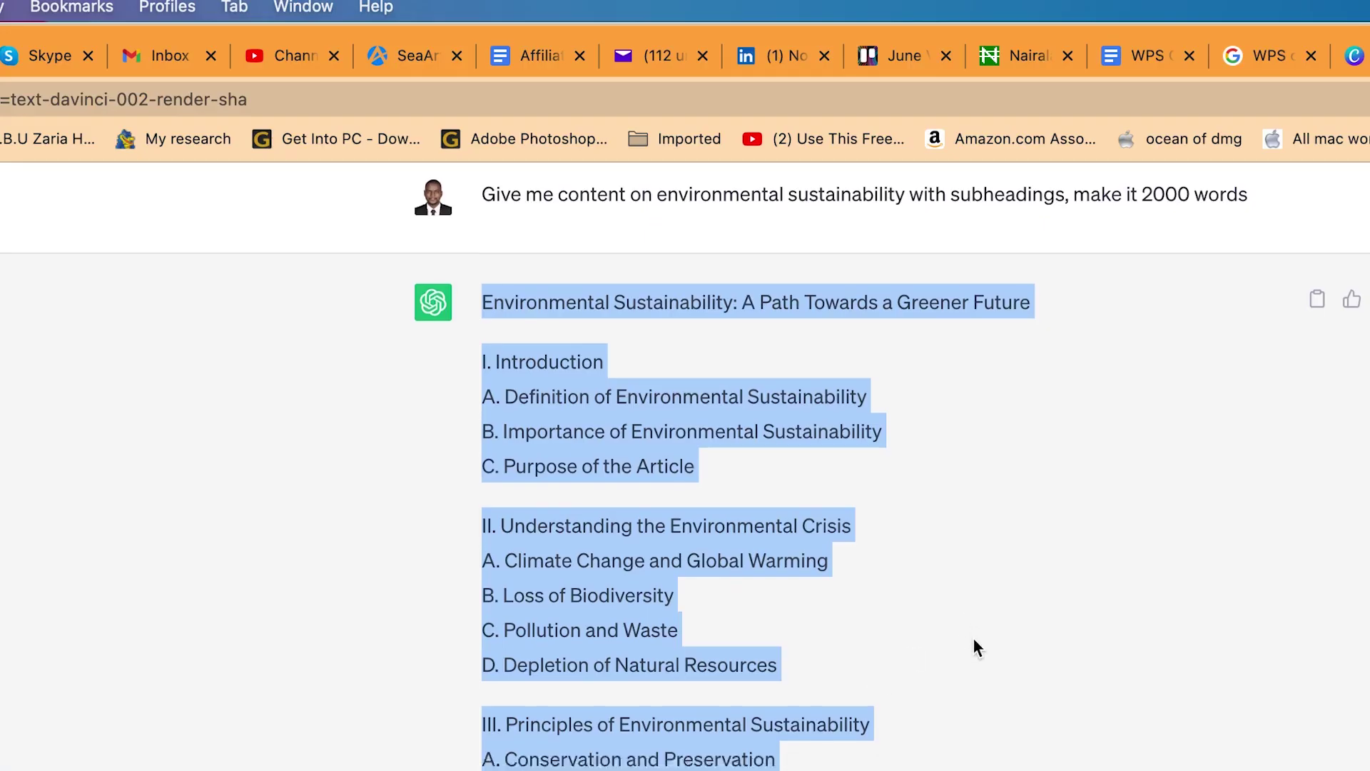
{"action": "scroll", "coordinate": [975, 646], "scroll_direction": "down", "scroll_amount": 20}
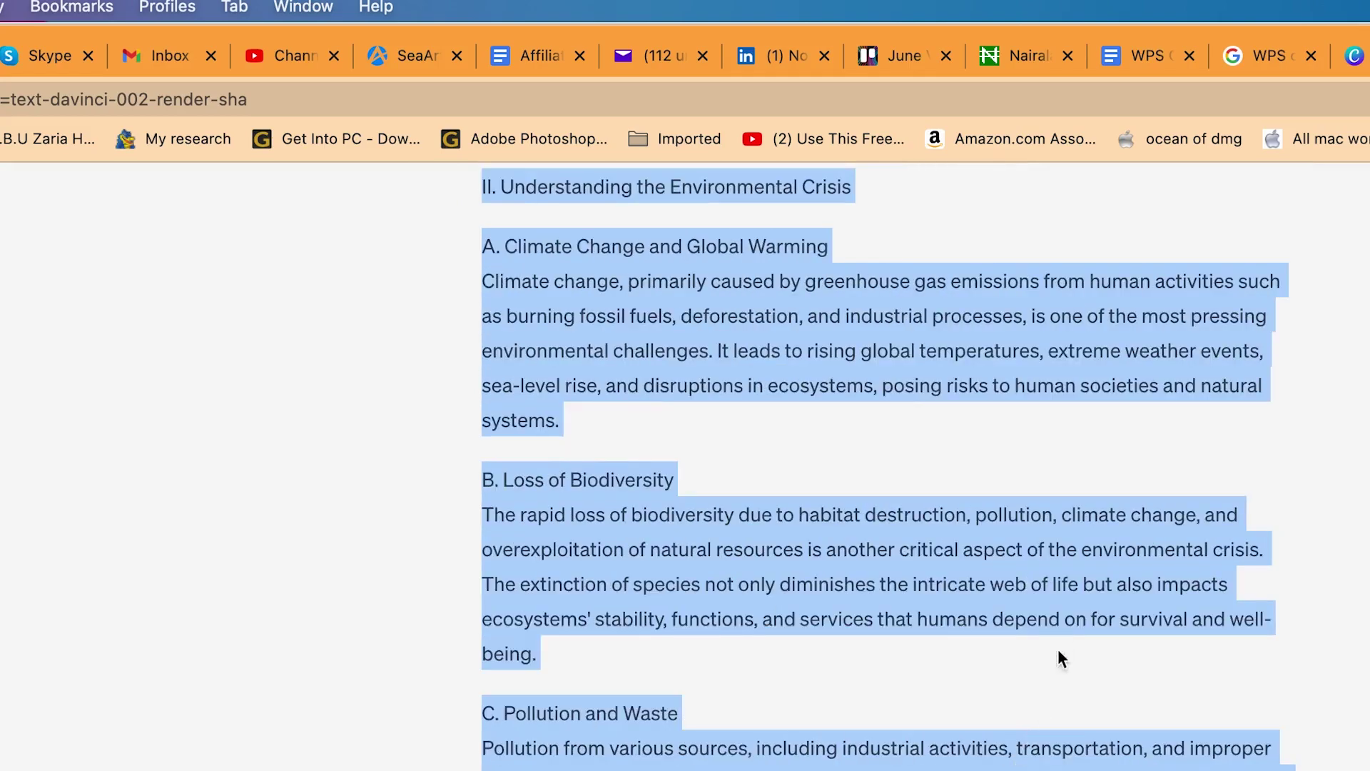
{"action": "left_click", "coordinate": [1016, 680]}
{"action": "scroll", "coordinate": [923, 584], "scroll_direction": "up", "scroll_amount": 6}
{"action": "scroll", "coordinate": [920, 571], "scroll_direction": "up", "scroll_amount": 15}
{"action": "scroll", "coordinate": [676, 655], "scroll_direction": "down", "scroll_amount": 6}
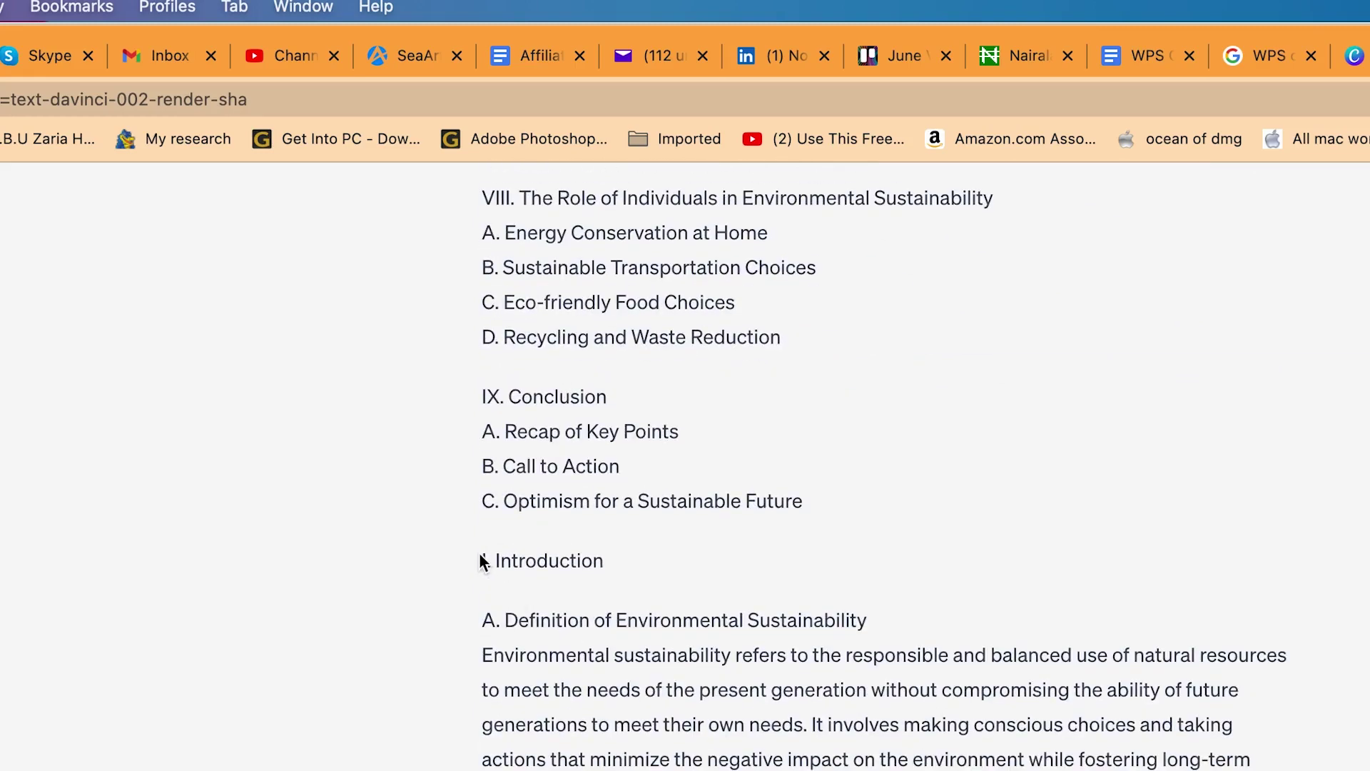
{"action": "left_click_drag", "start_coordinate": [480, 551], "coordinate": [1256, 770]}
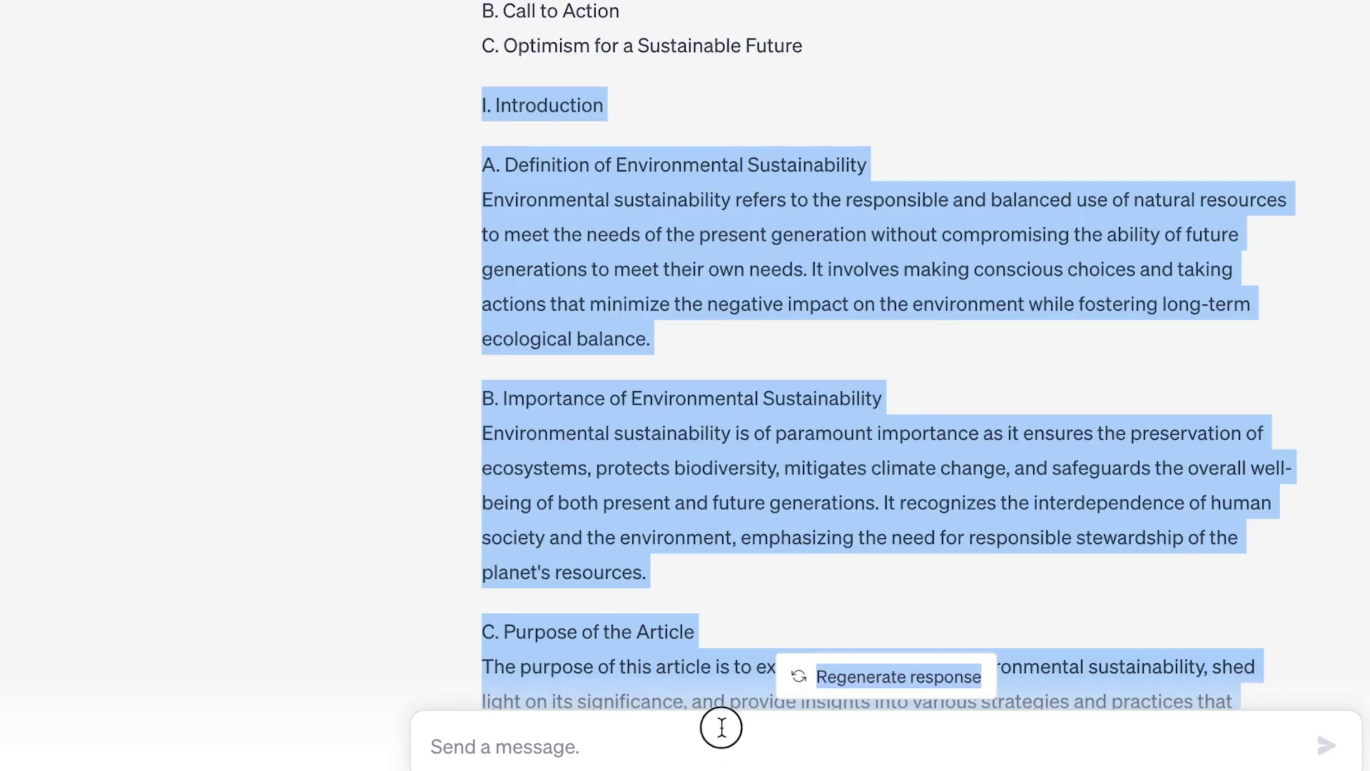
{"action": "scroll", "coordinate": [722, 722], "scroll_direction": "up", "scroll_amount": 6}
{"action": "scroll", "coordinate": [857, 371], "scroll_direction": "down", "scroll_amount": 8}
{"action": "left_click_drag", "start_coordinate": [857, 375], "coordinate": [1140, 386]}
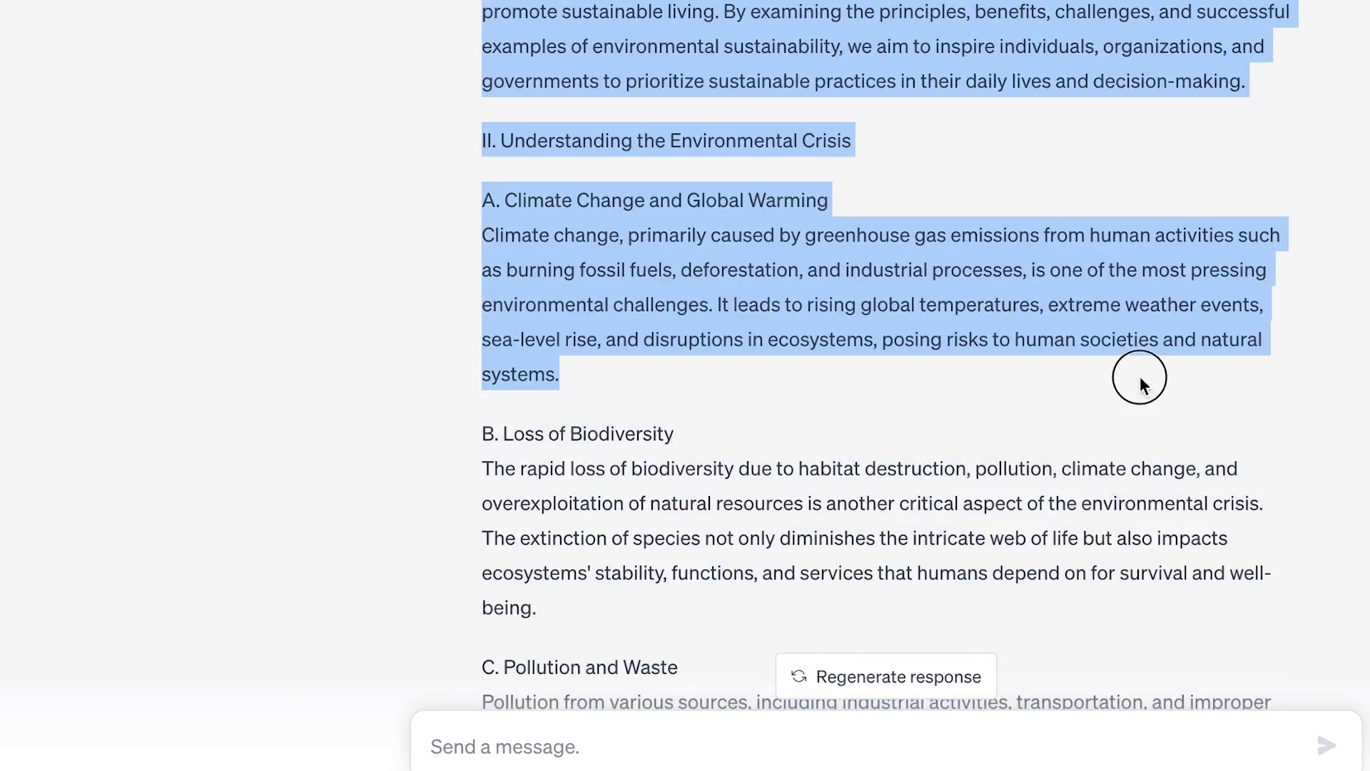
{"action": "right_click", "coordinate": [814, 42]}
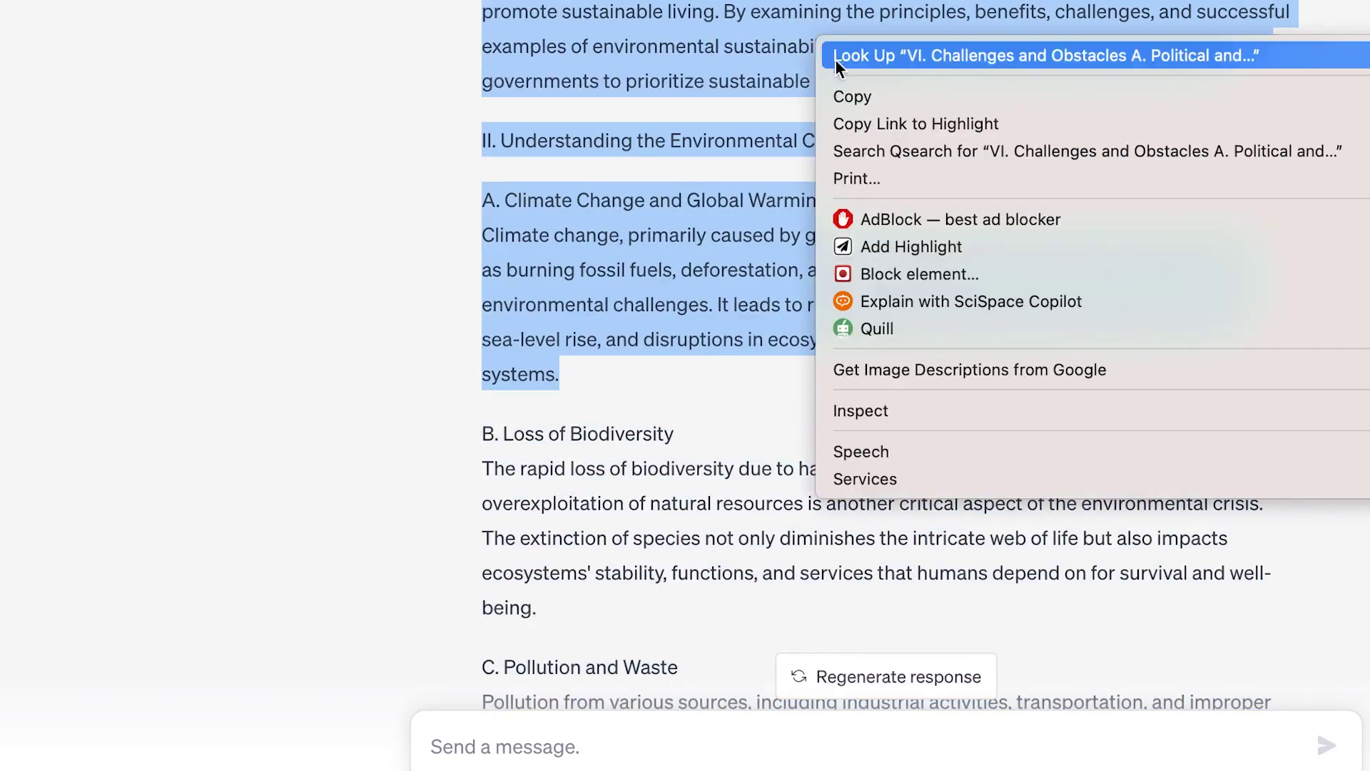
{"action": "left_click", "coordinate": [861, 99]}
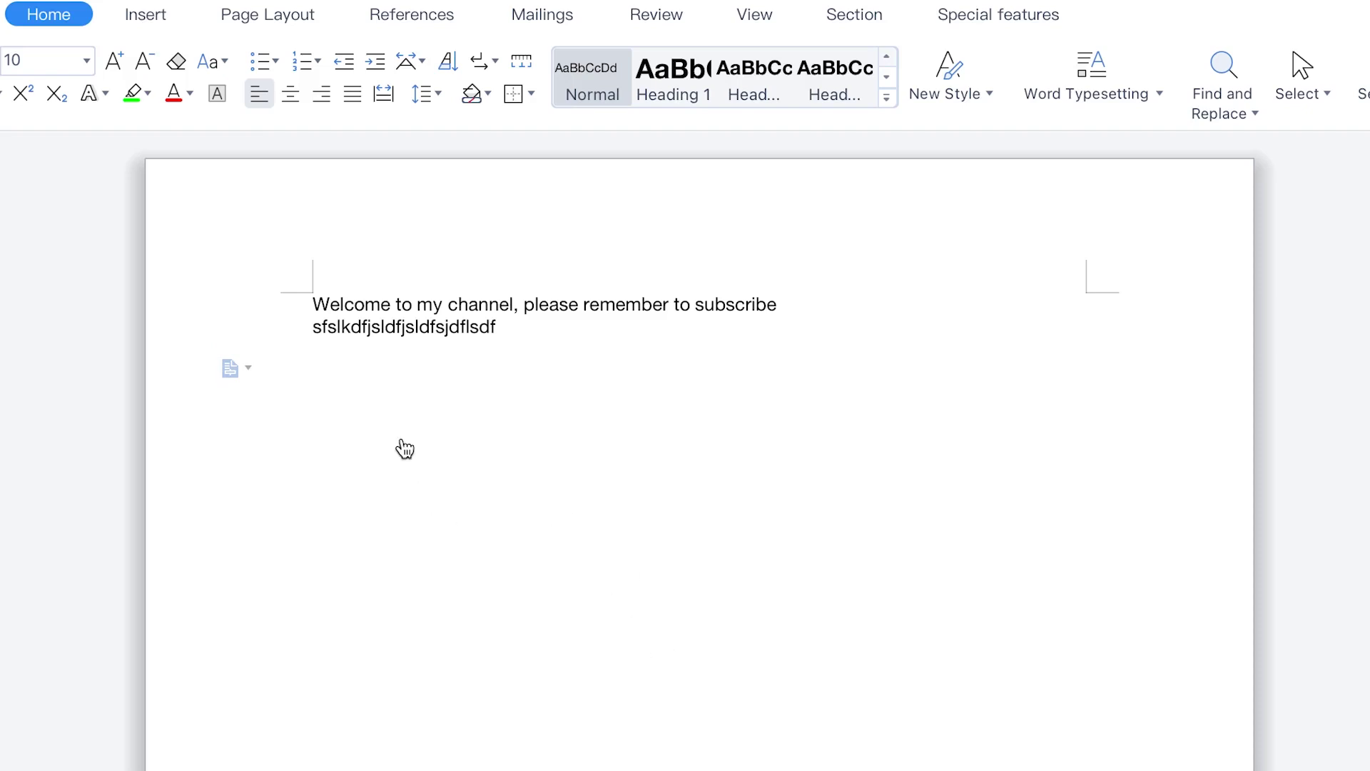
Paste the copied article below the filler line in the WPS document, using the Keep Text Only paste option.
{"action": "key", "text": "ctrl+v"}
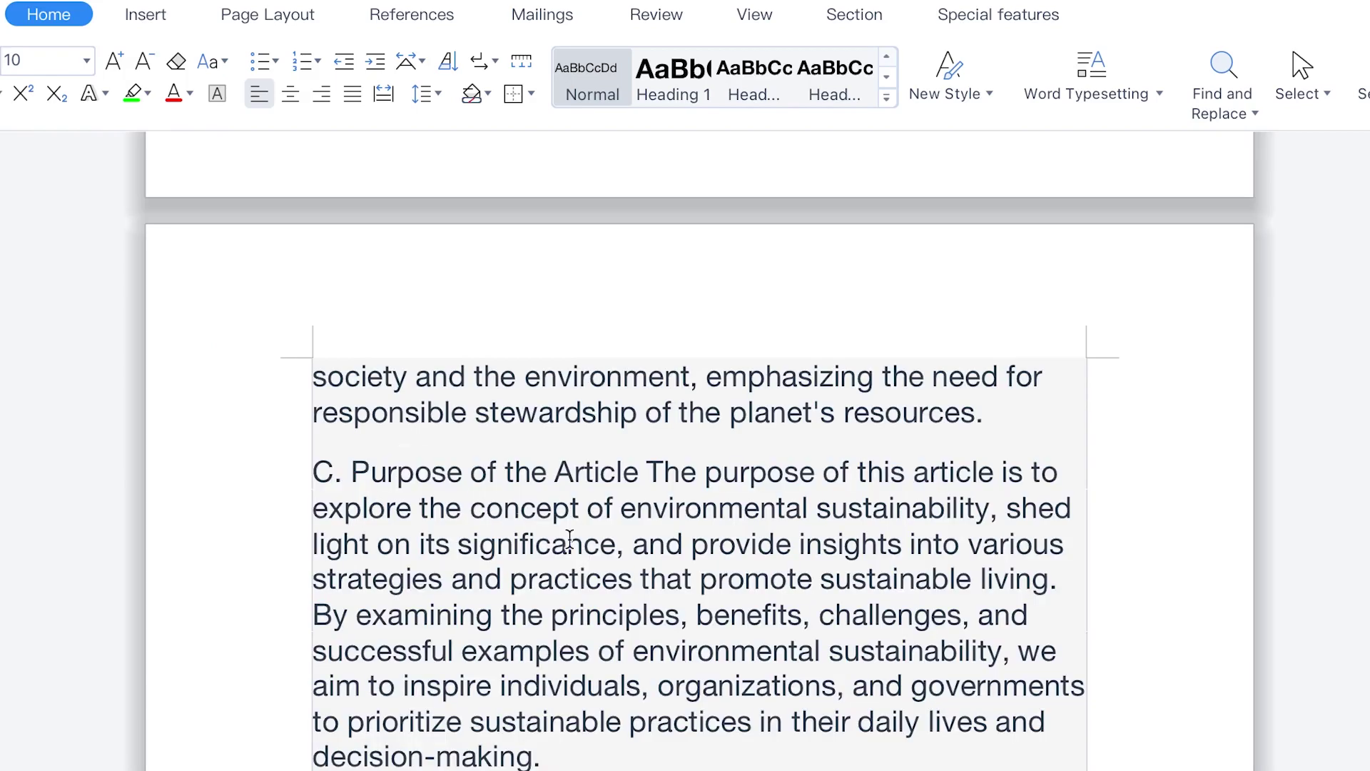
{"action": "scroll", "coordinate": [591, 573], "scroll_direction": "up", "scroll_amount": 15}
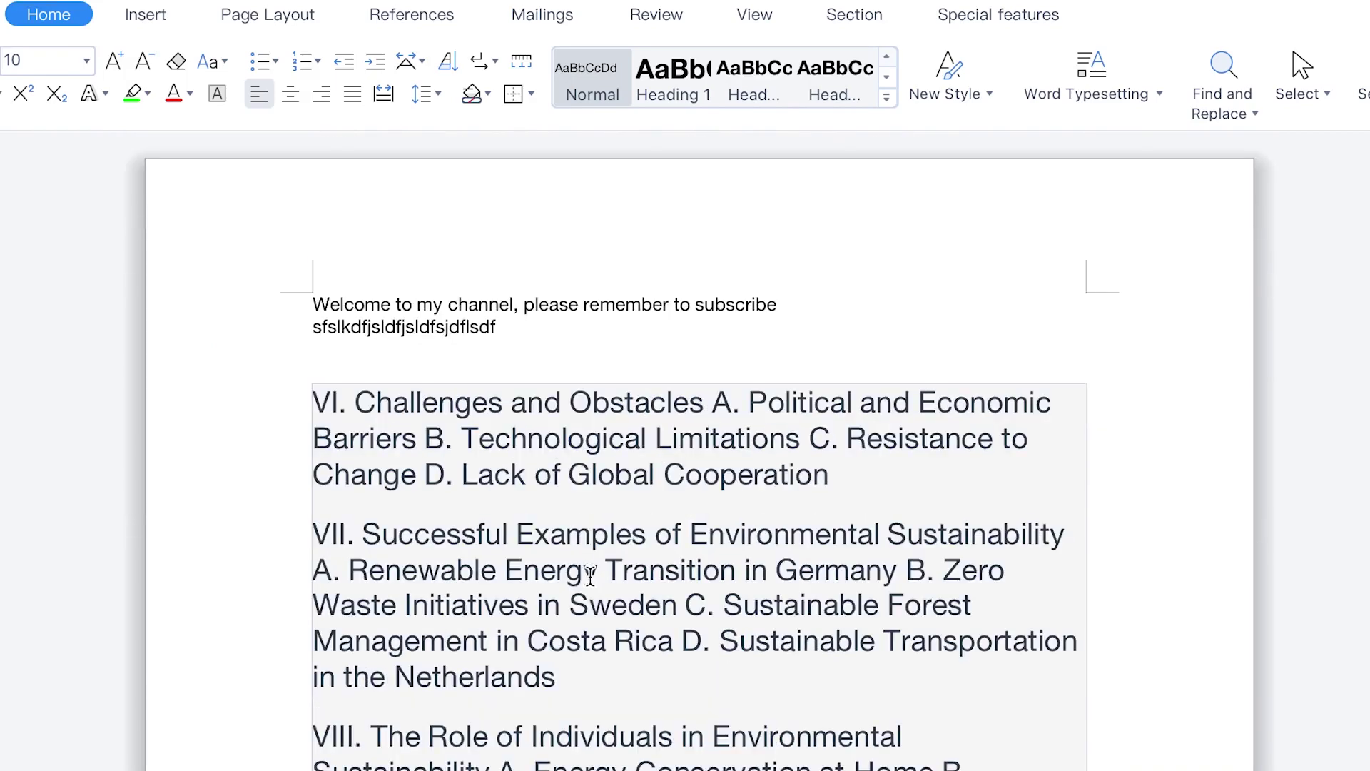
{"action": "scroll", "coordinate": [668, 721], "scroll_direction": "down", "scroll_amount": 5}
{"action": "scroll", "coordinate": [667, 728], "scroll_direction": "down", "scroll_amount": 20}
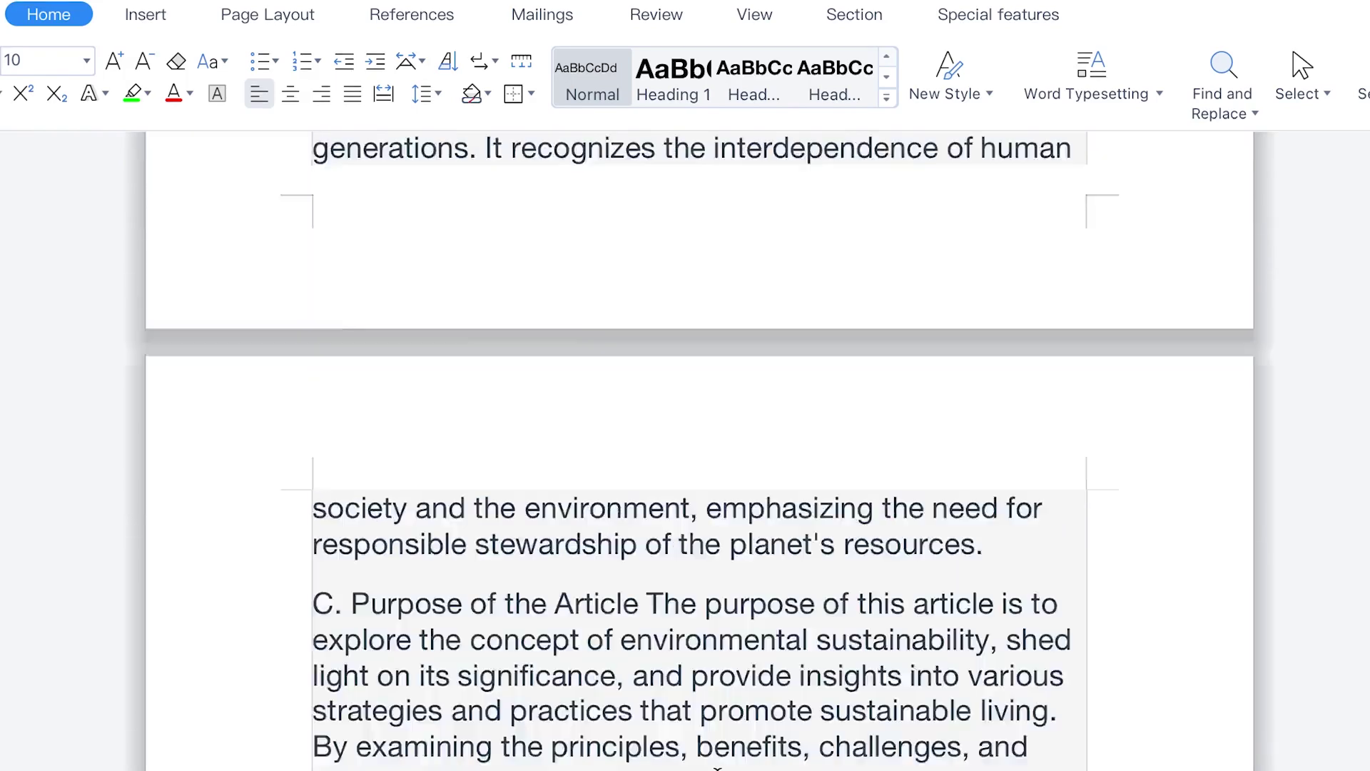
{"action": "left_click", "coordinate": [855, 525]}
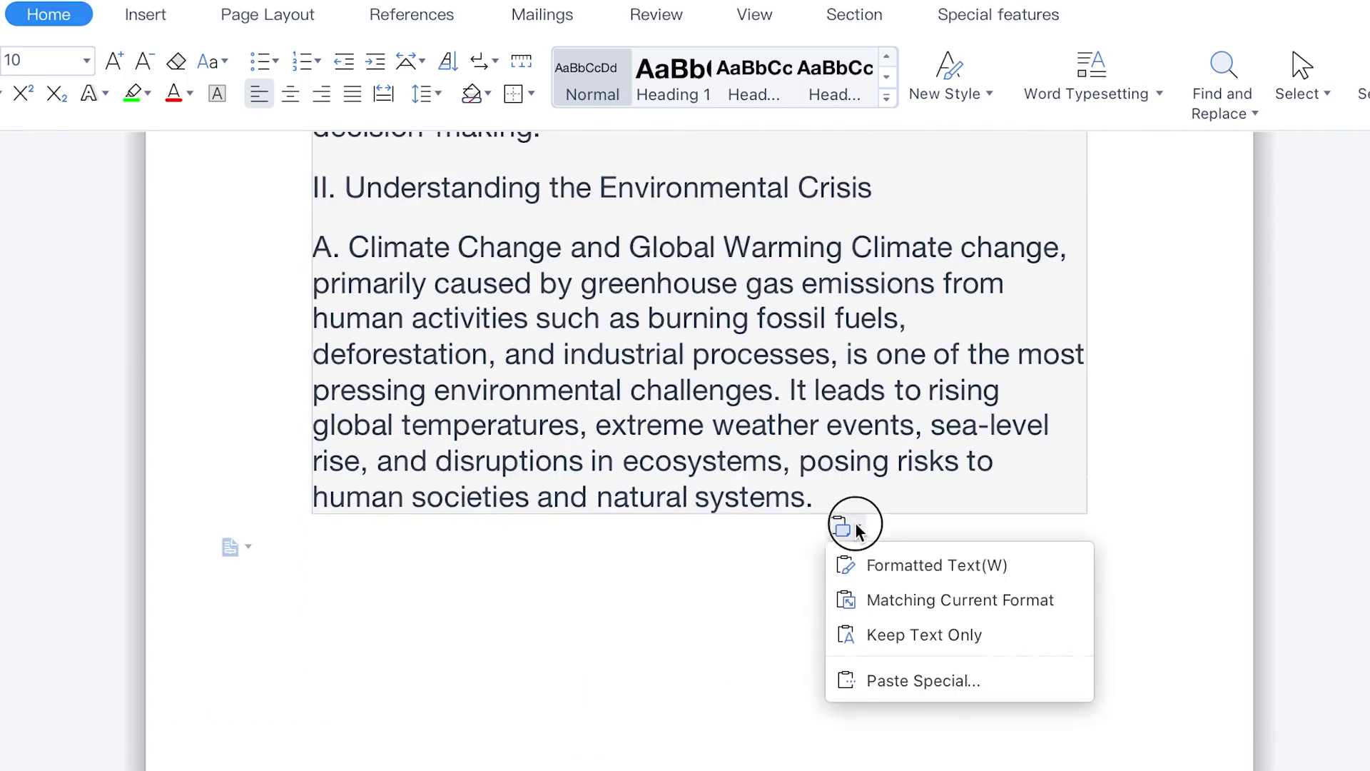
{"action": "left_click", "coordinate": [890, 637]}
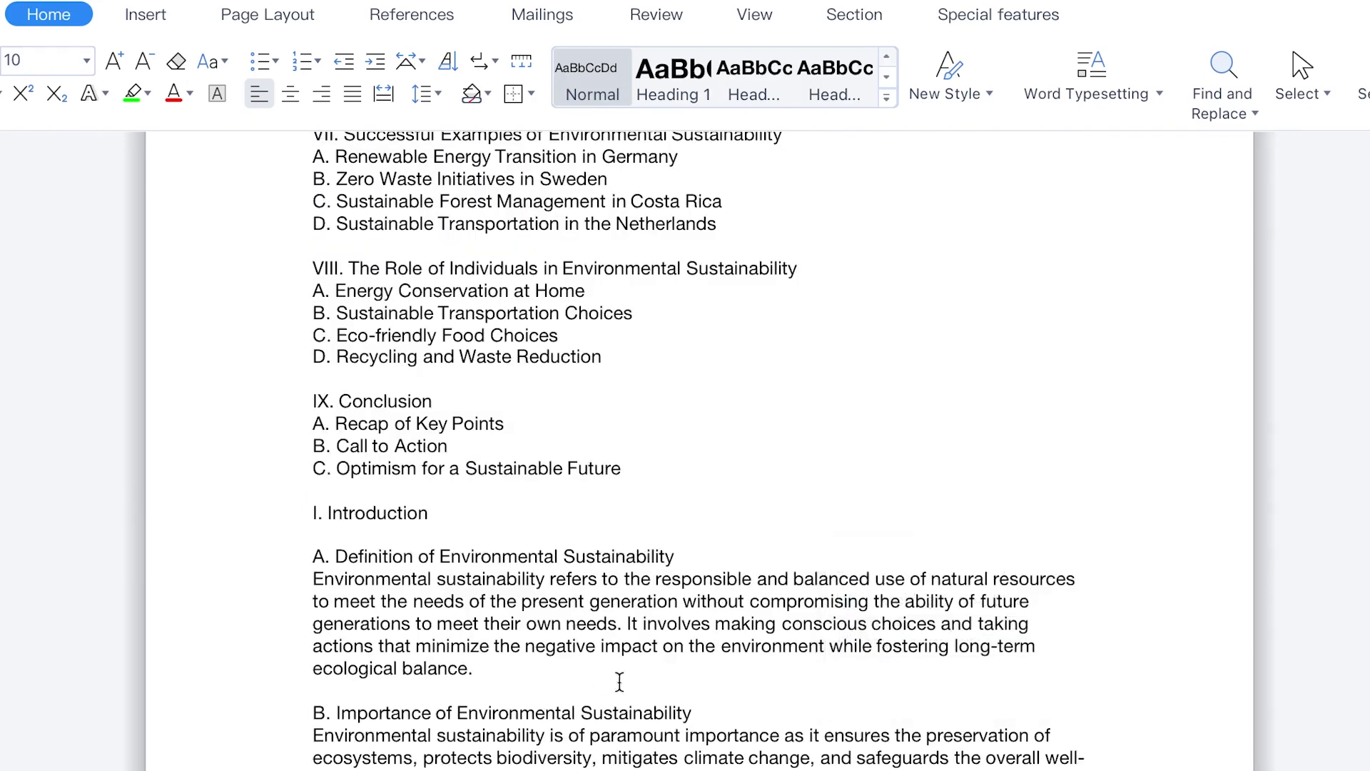
Try the Matching Current Format and Formatted Text paste options on the pasted article.
{"action": "scroll", "coordinate": [621, 678], "scroll_direction": "up", "scroll_amount": 5}
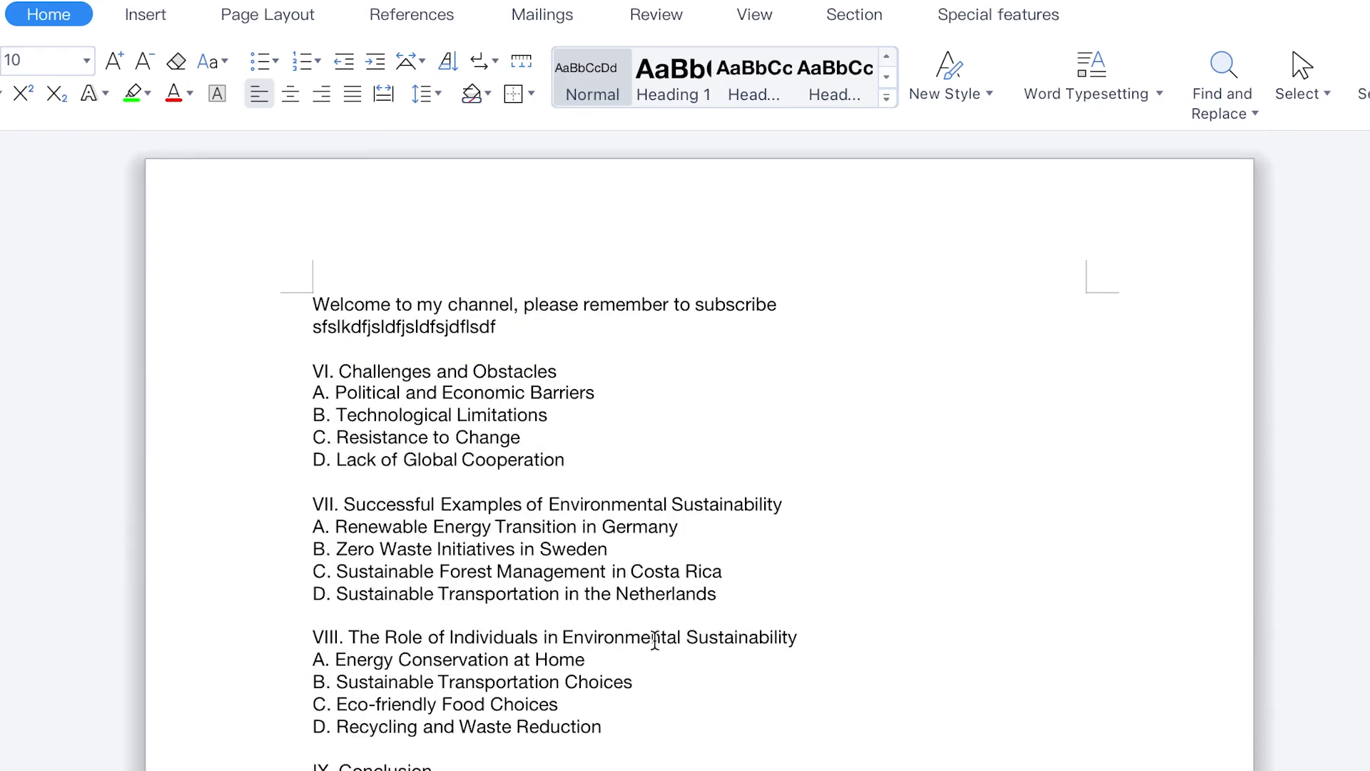
{"action": "scroll", "coordinate": [652, 633], "scroll_direction": "down", "scroll_amount": 8}
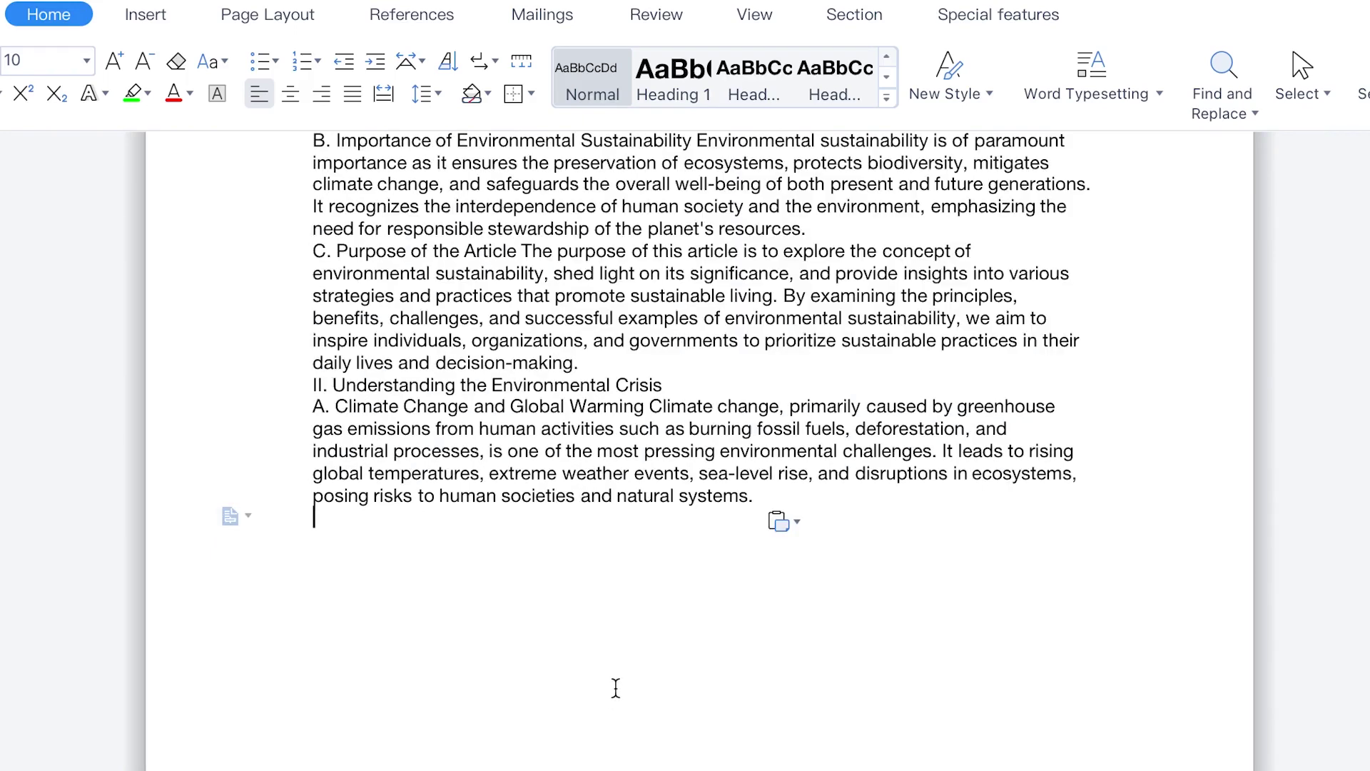
{"action": "scroll", "coordinate": [614, 689], "scroll_direction": "up", "scroll_amount": 10}
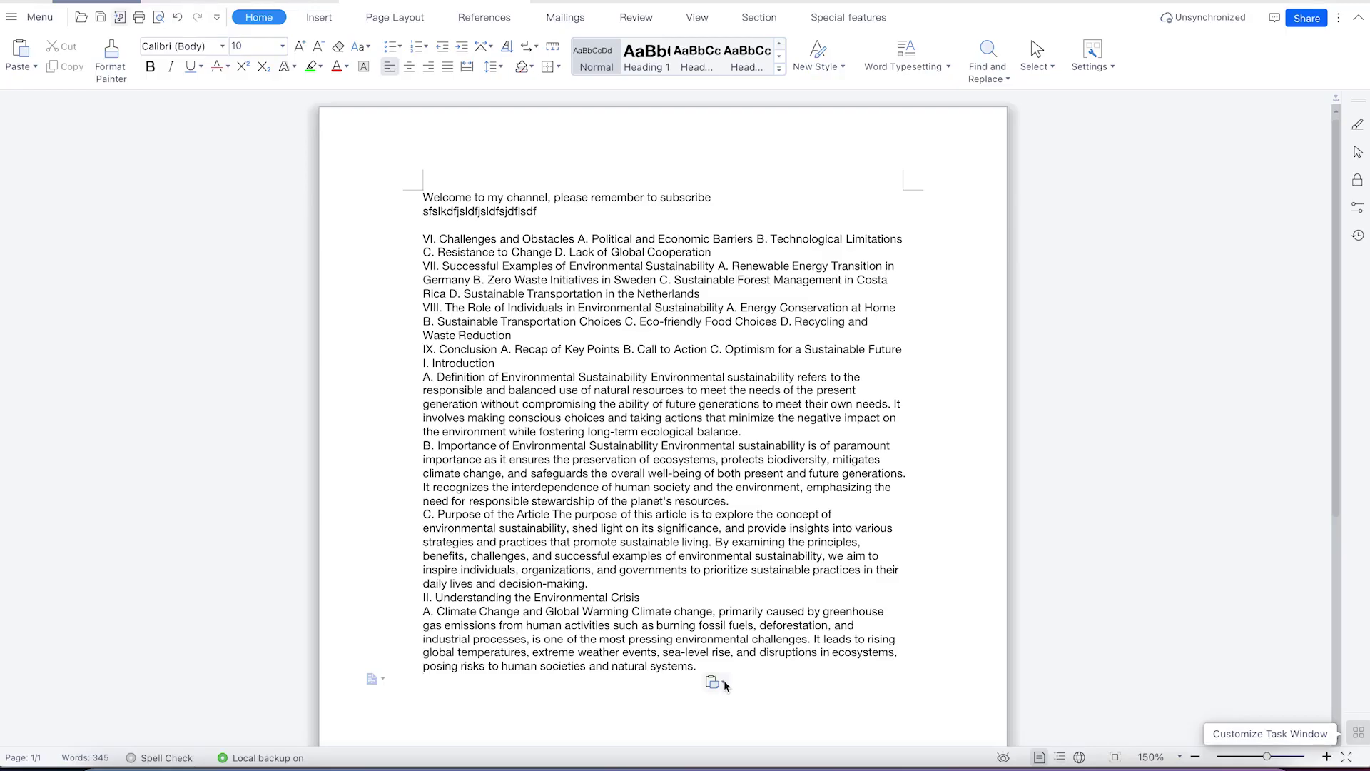
{"action": "left_click", "coordinate": [724, 680]}
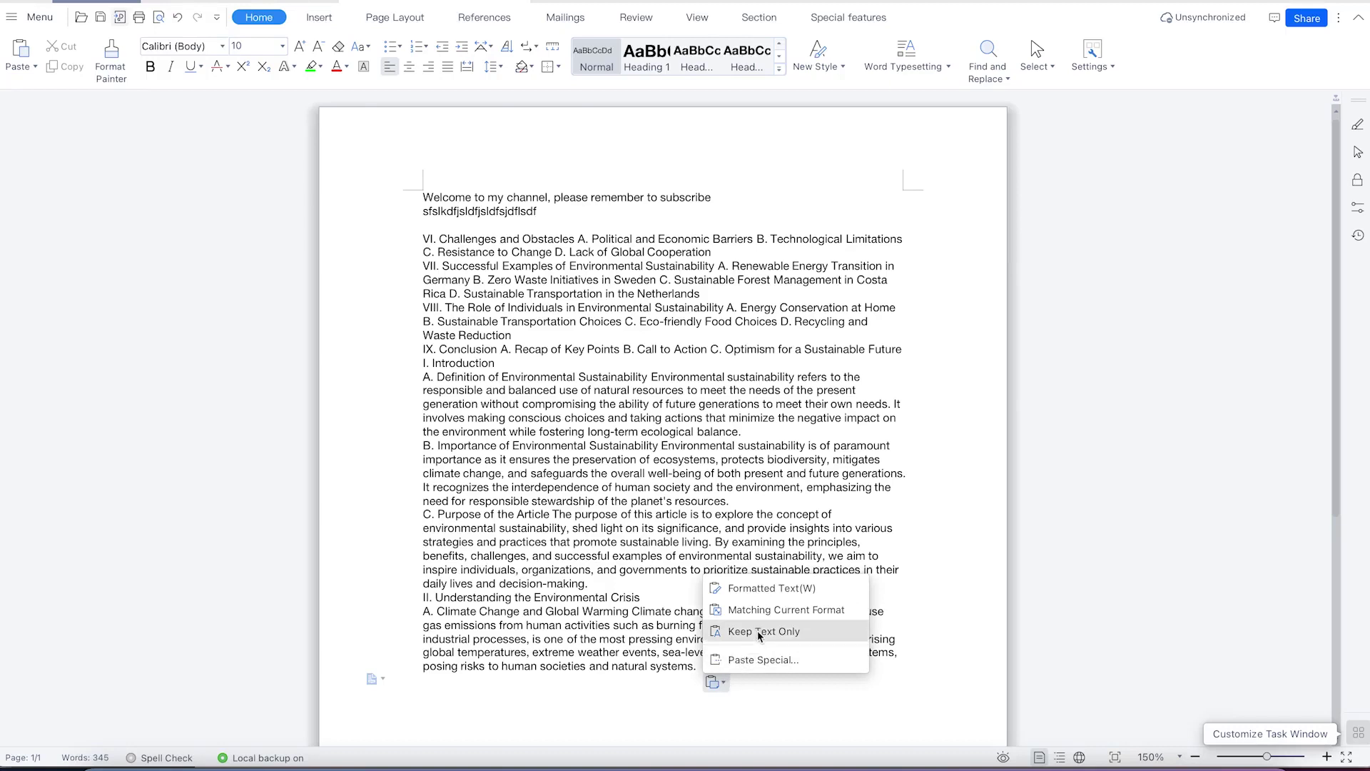
{"action": "left_click", "coordinate": [765, 588]}
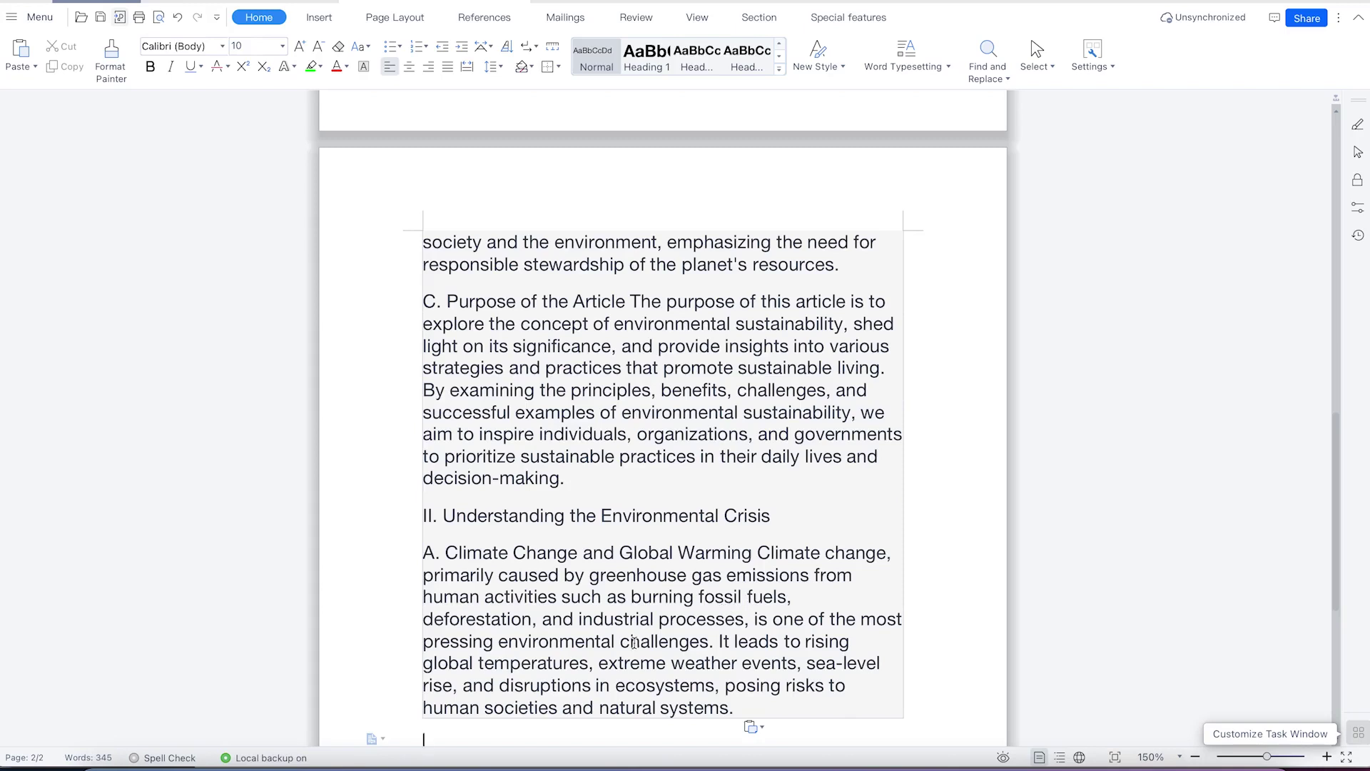
Set the pasted article back to Keep Text Only and look through its headings and paragraphs.
{"action": "left_click", "coordinate": [762, 728]}
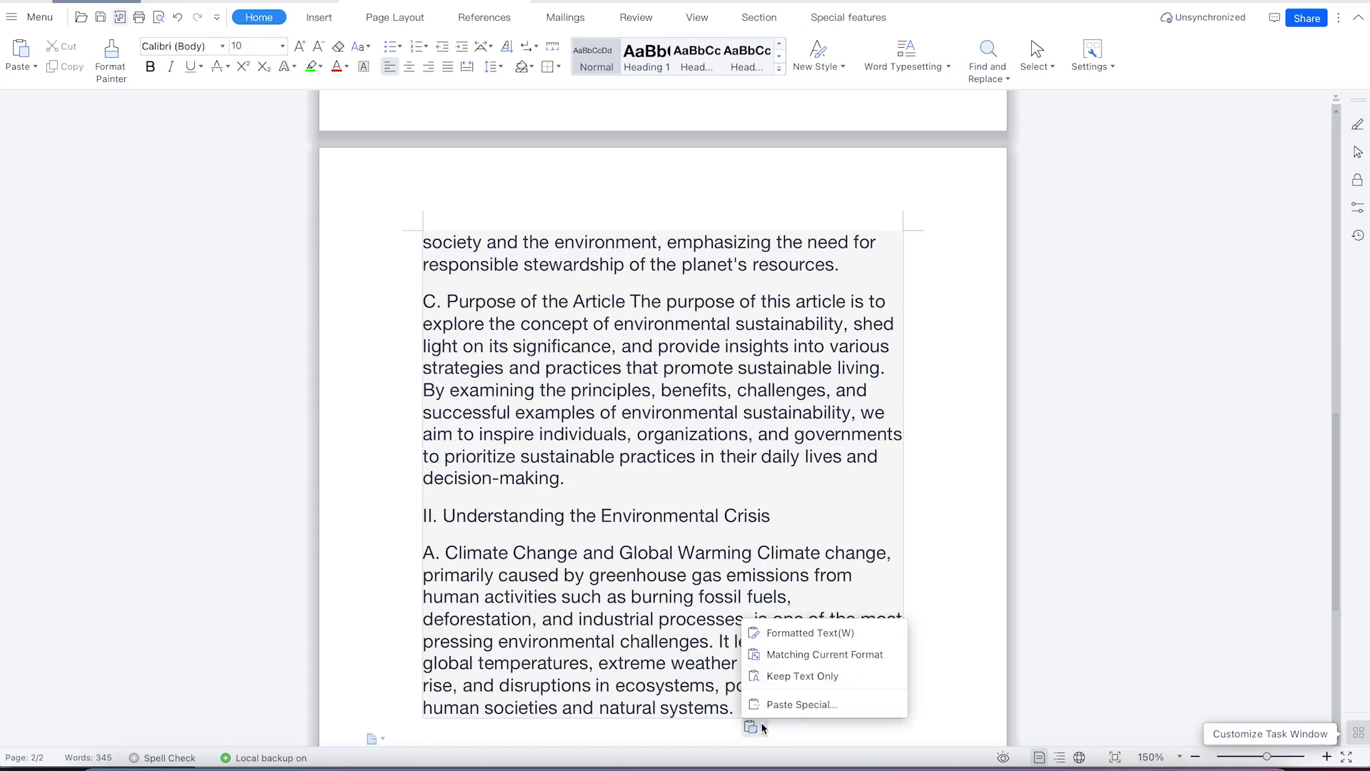
{"action": "left_click", "coordinate": [756, 677]}
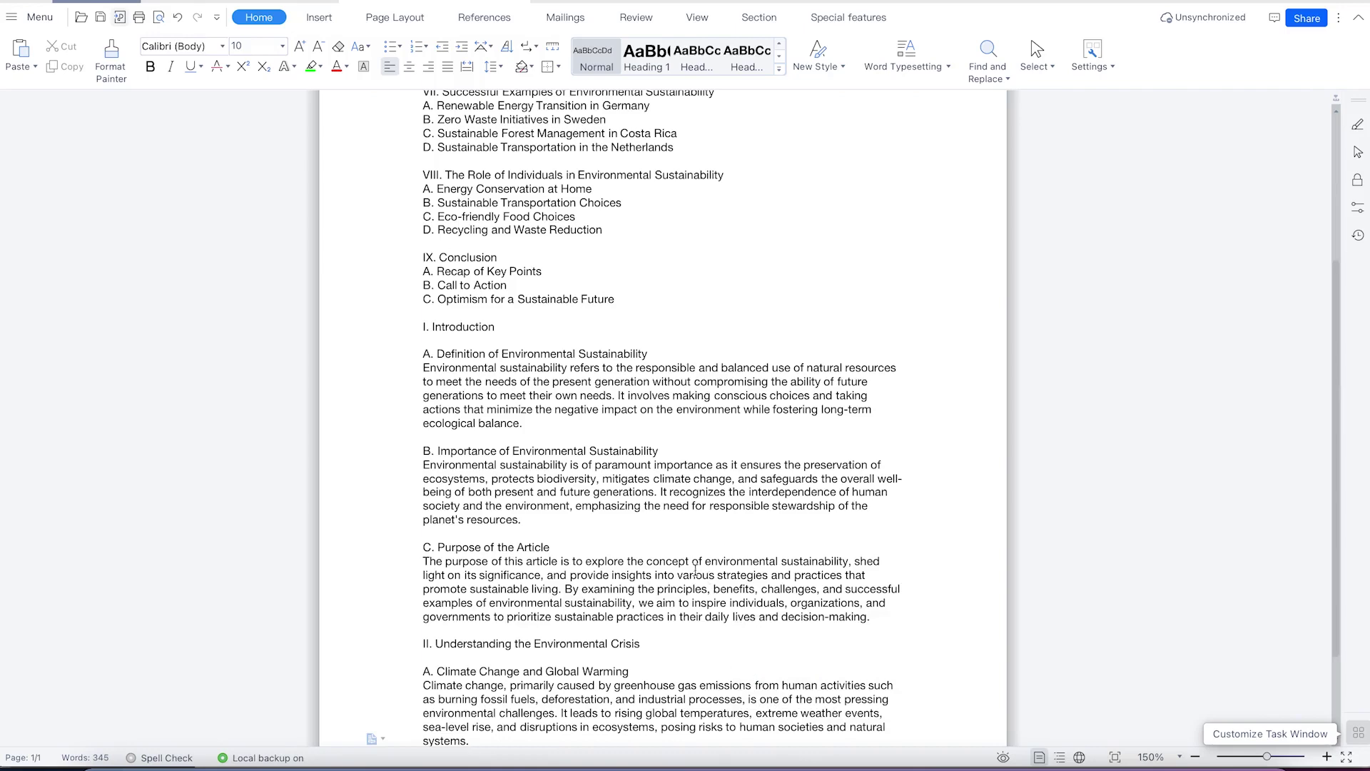
{"action": "scroll", "coordinate": [651, 529], "scroll_direction": "up", "scroll_amount": 5}
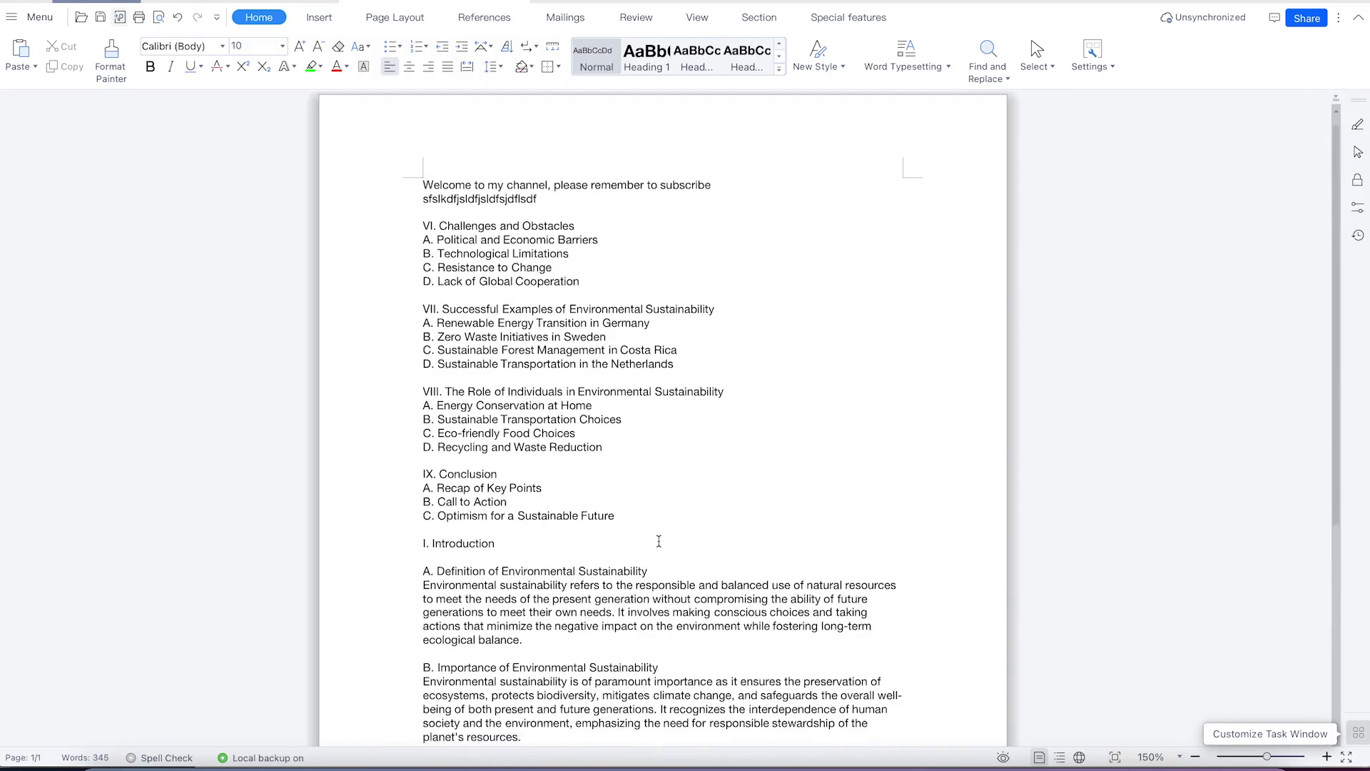
{"action": "scroll", "coordinate": [658, 541], "scroll_direction": "down", "scroll_amount": 1}
{"action": "scroll", "coordinate": [658, 548], "scroll_direction": "up", "scroll_amount": 1}
{"action": "scroll", "coordinate": [658, 548], "scroll_direction": "down", "scroll_amount": 6}
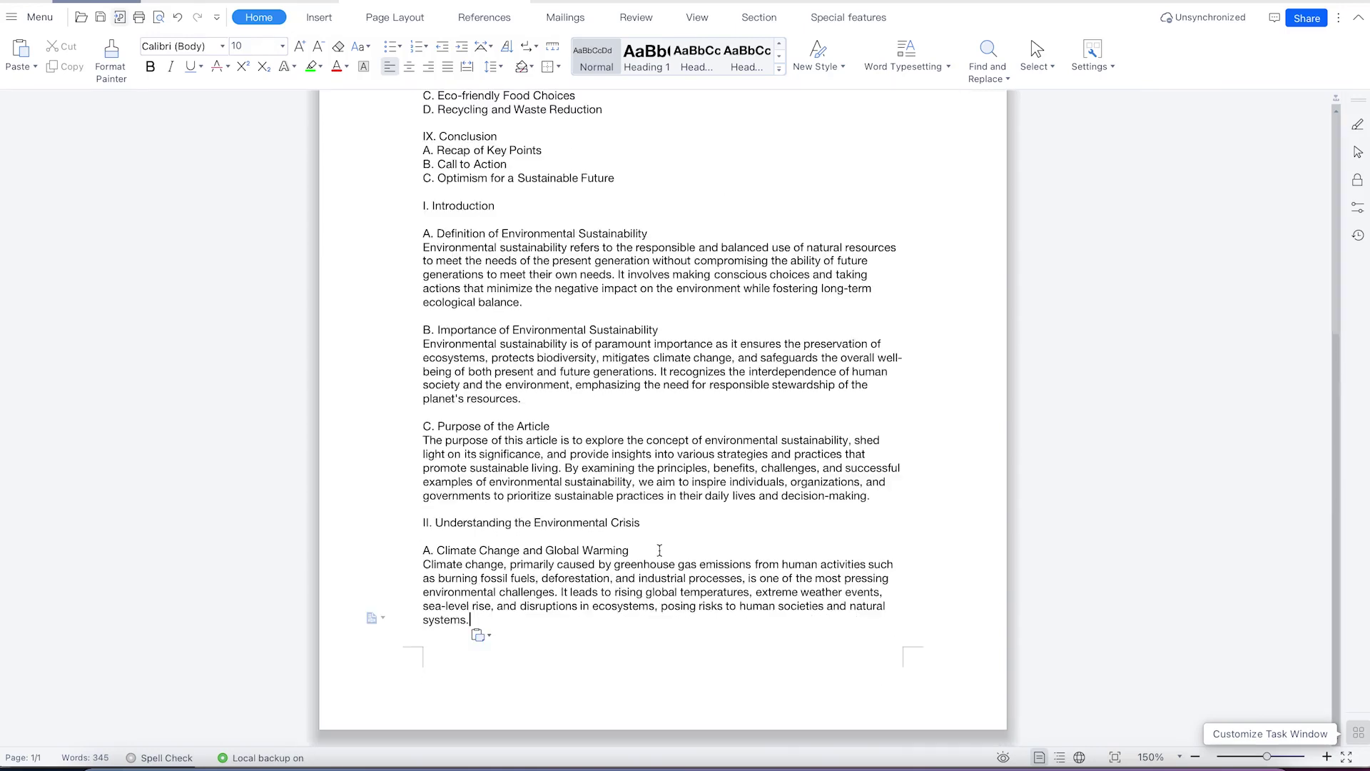
{"action": "scroll", "coordinate": [649, 546], "scroll_direction": "up", "scroll_amount": 6}
{"action": "scroll", "coordinate": [646, 544], "scroll_direction": "down", "scroll_amount": 6}
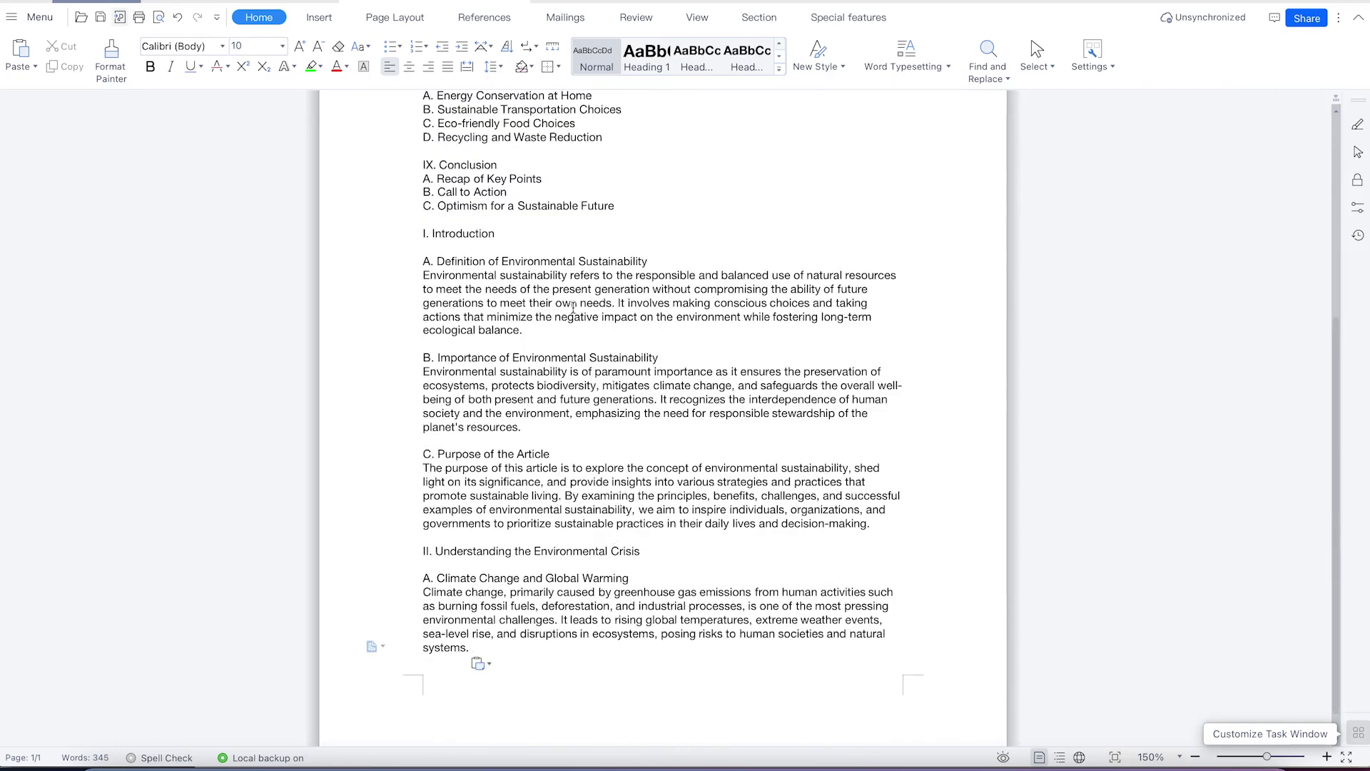
Insert the filler text "dfsdfsdfsdf" after "present" in the Definition of Environmental Sustainability paragraph and erase it again.
{"action": "left_click", "coordinate": [587, 290]}
{"action": "type", "text": "dfsdfsdfsdf"}
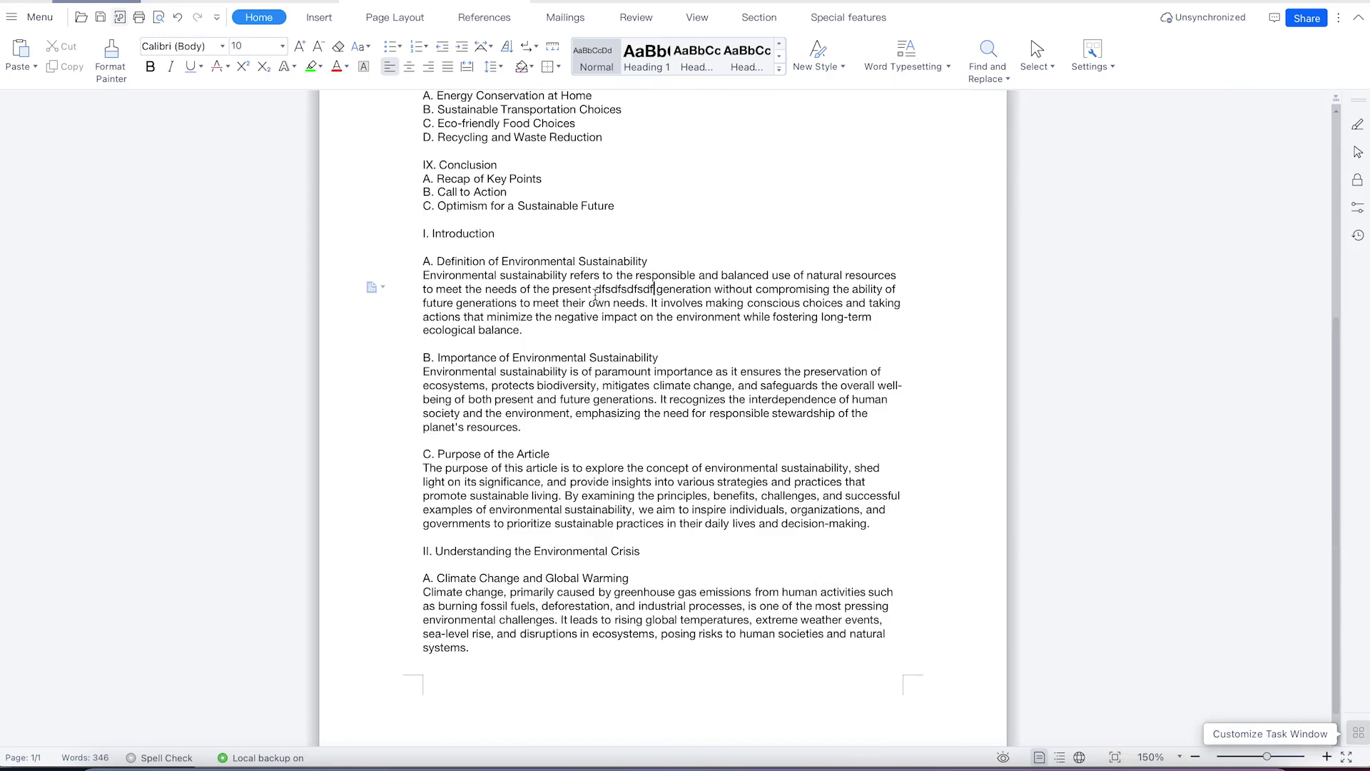
{"action": "key", "text": "BackSpace"}
{"action": "key", "text": "BackSpace"}
{"action": "key", "text": "BackSpace"}
{"action": "key", "text": "BackSpace"}
{"action": "key", "text": "BackSpace"}
{"action": "key", "text": "BackSpace"}
{"action": "key", "text": "BackSpace"}
{"action": "key", "text": "BackSpace"}
{"action": "key", "text": "BackSpace"}
{"action": "key", "text": "BackSpace"}
{"action": "key", "text": "BackSpace"}
{"action": "key", "text": "BackSpace"}
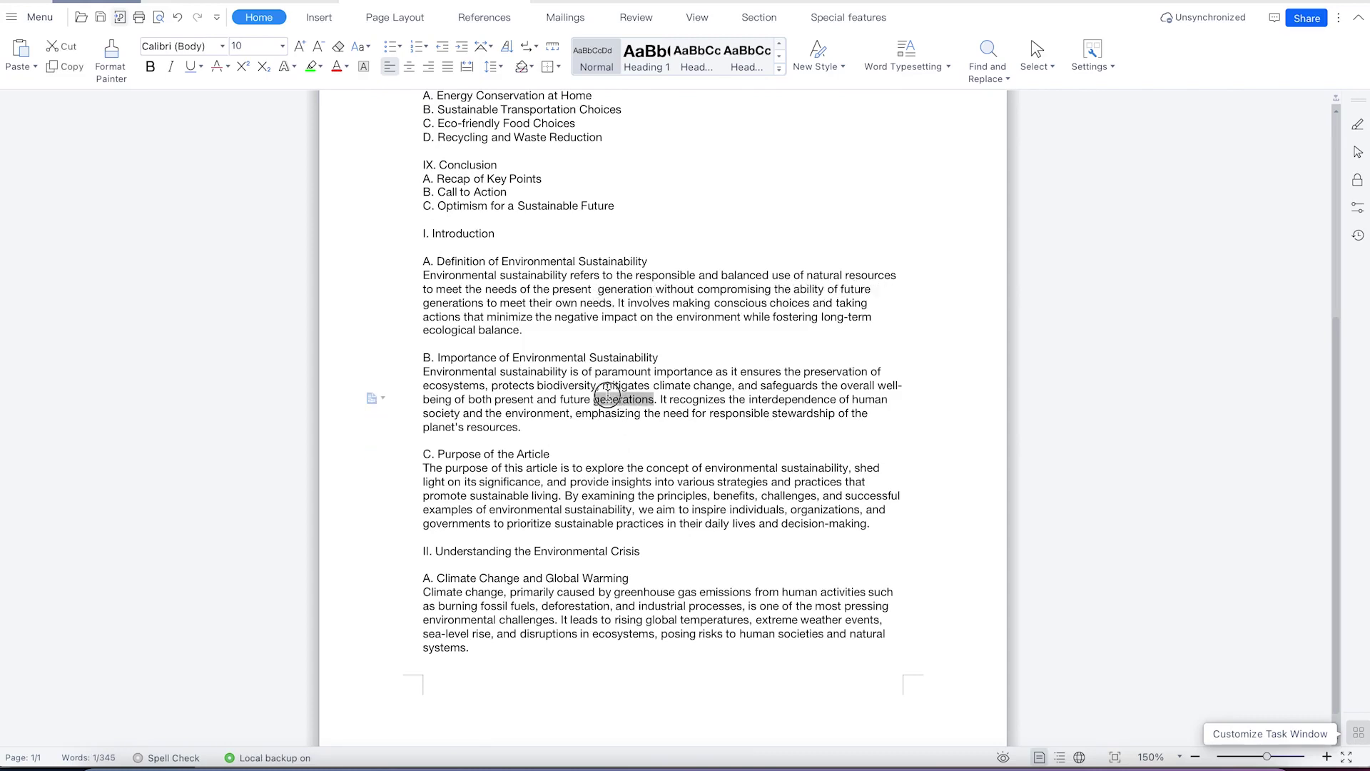
Select the word "generations" in the Importance paragraph, then the word "responsible" in the Definition paragraph.
{"action": "triple_click", "coordinate": [615, 400]}
{"action": "left_click_drag", "start_coordinate": [615, 400], "coordinate": [614, 403]}
{"action": "double_click", "coordinate": [647, 277]}
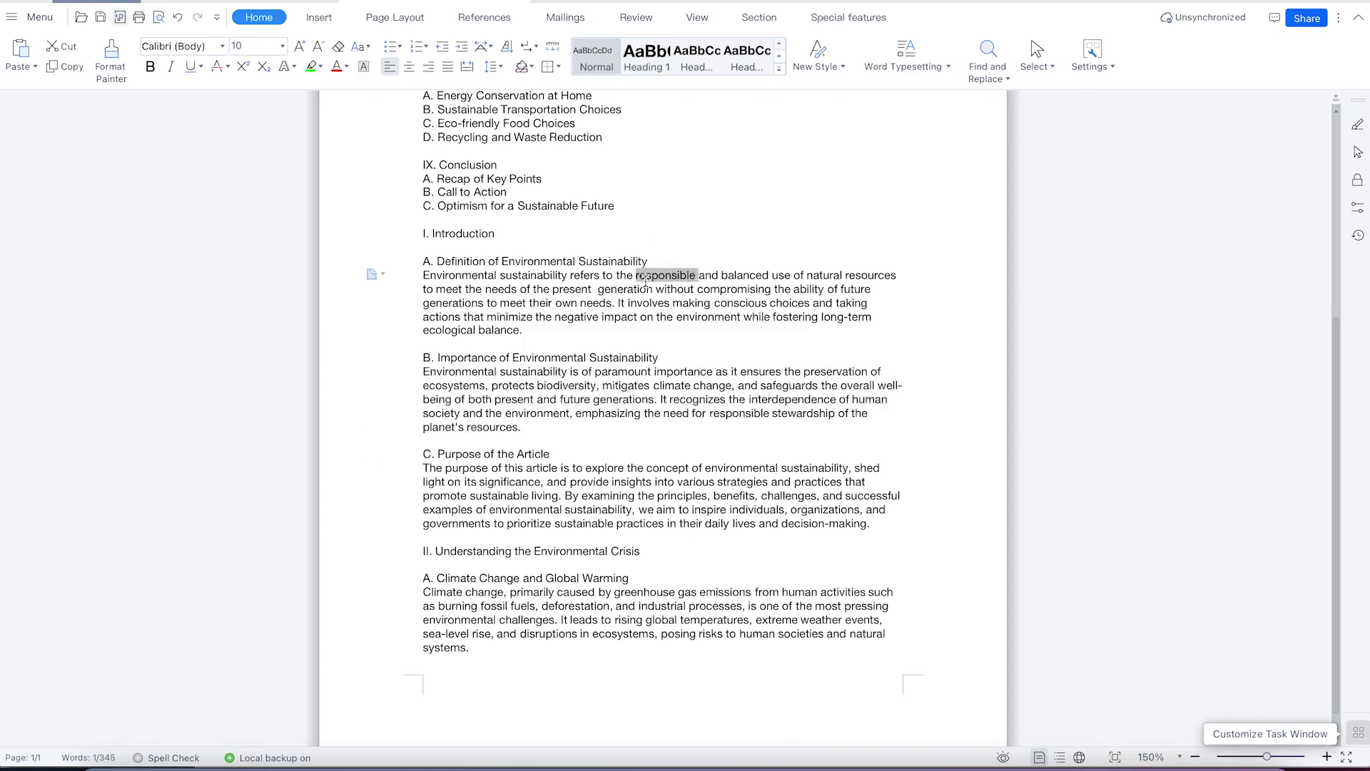
Copy the whole Definition of Environmental Sustainability paragraph and paste it on a new line below the Importance paragraph.
{"action": "left_click", "coordinate": [666, 280]}
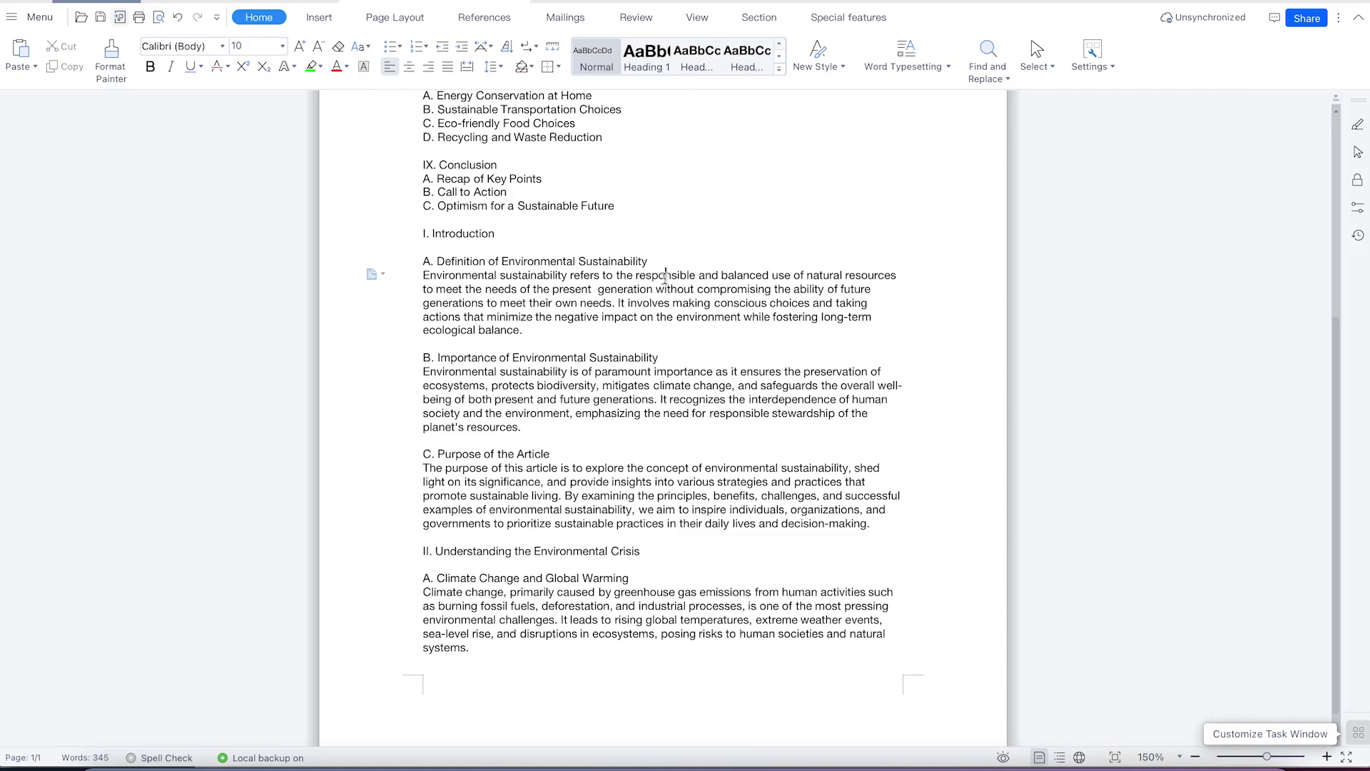
{"action": "triple_click", "coordinate": [661, 276]}
{"action": "key", "text": "ctrl+c"}
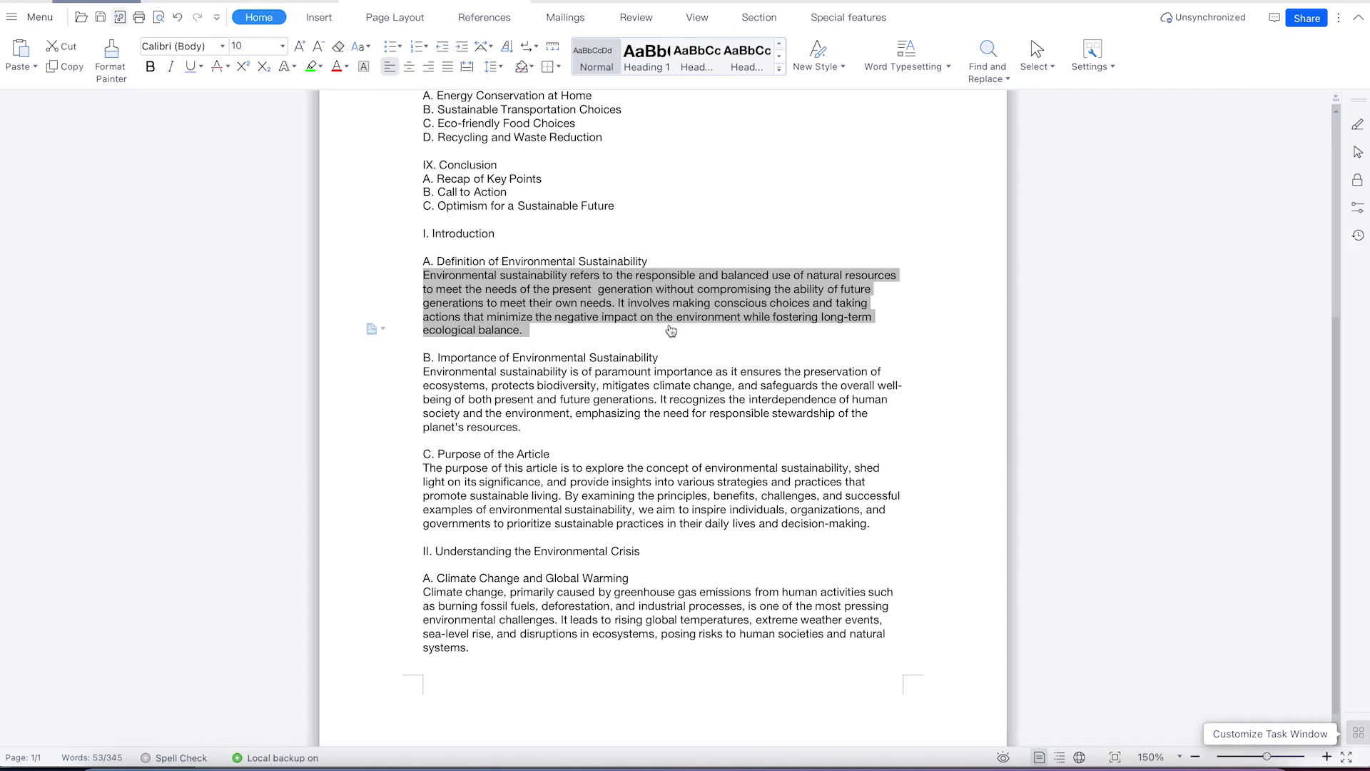
{"action": "left_click", "coordinate": [585, 442]}
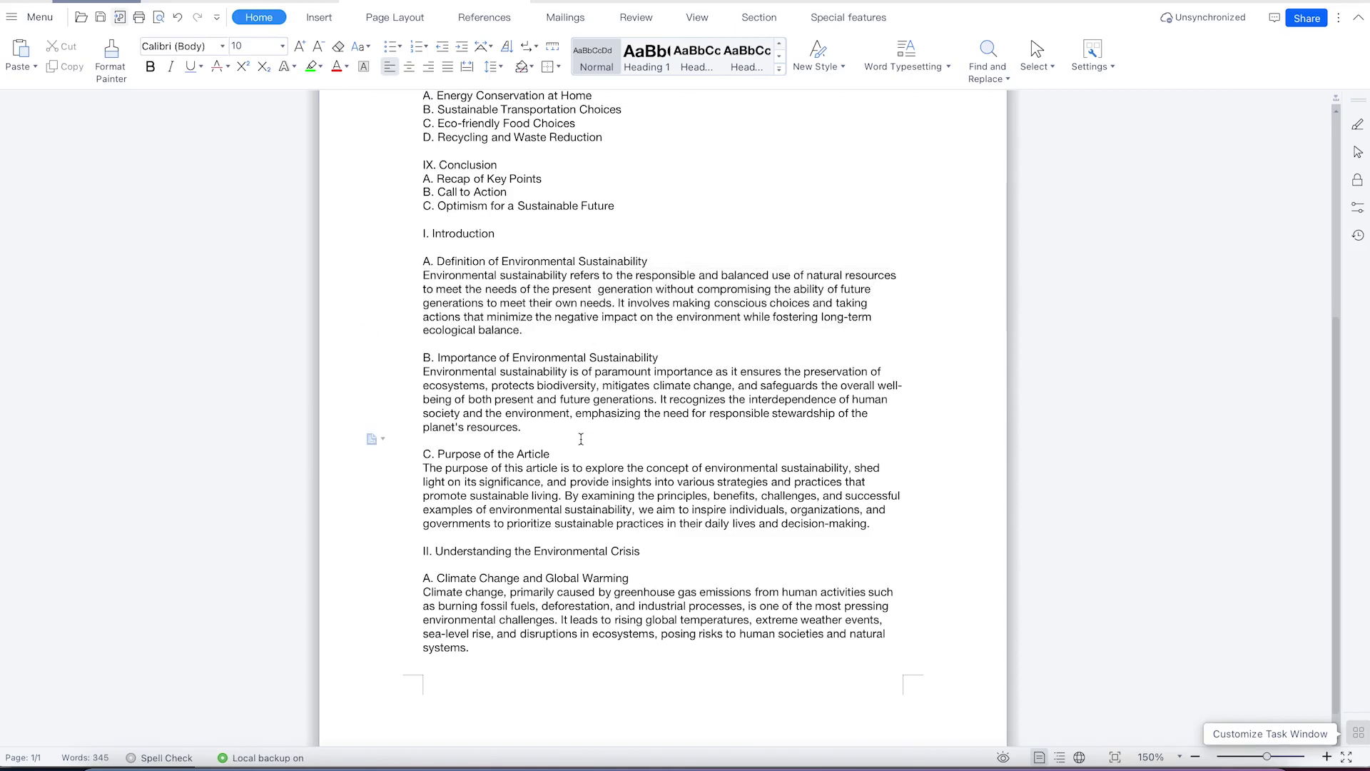
{"action": "key", "text": "Return"}
{"action": "key", "text": "ctrl+v"}
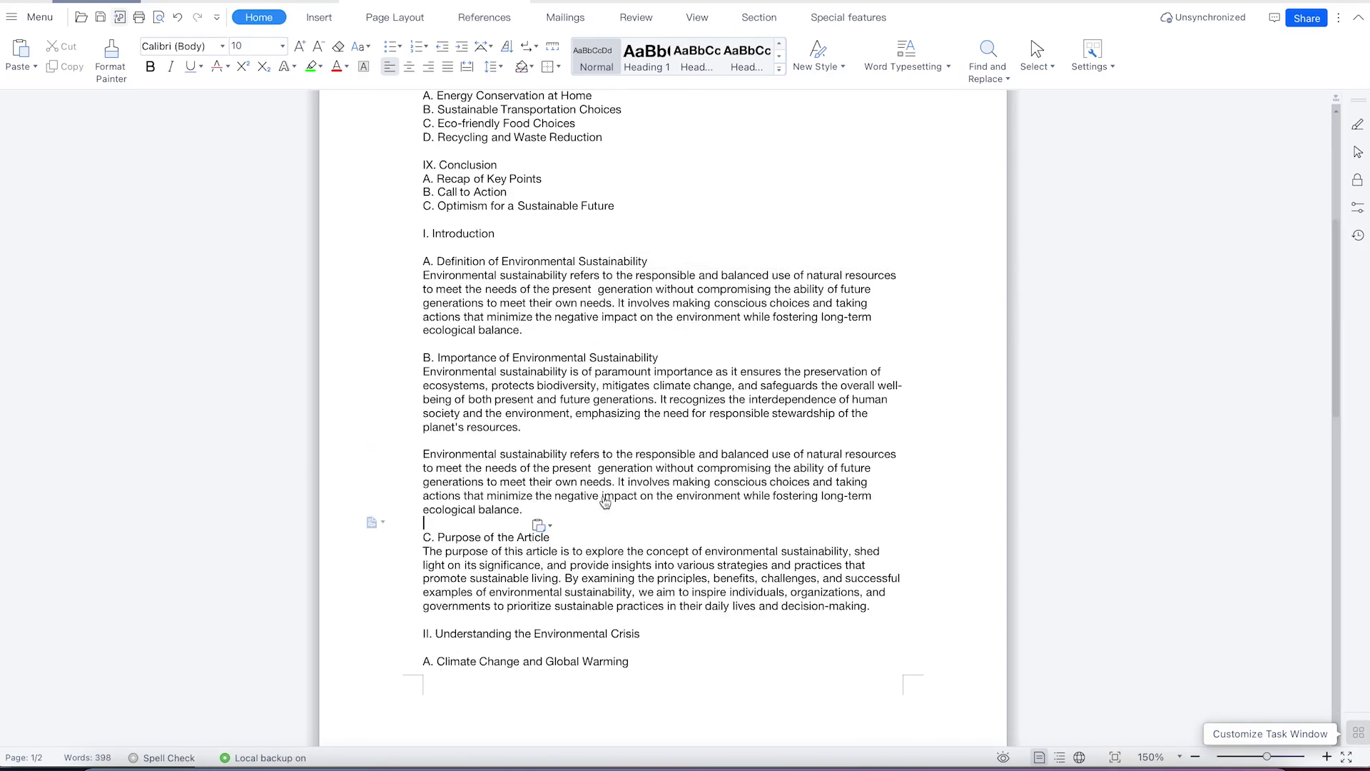
Delete the pasted duplicate of the Definition paragraph above the Purpose of the Article heading.
{"action": "double_click", "coordinate": [591, 473]}
{"action": "triple_click", "coordinate": [592, 477]}
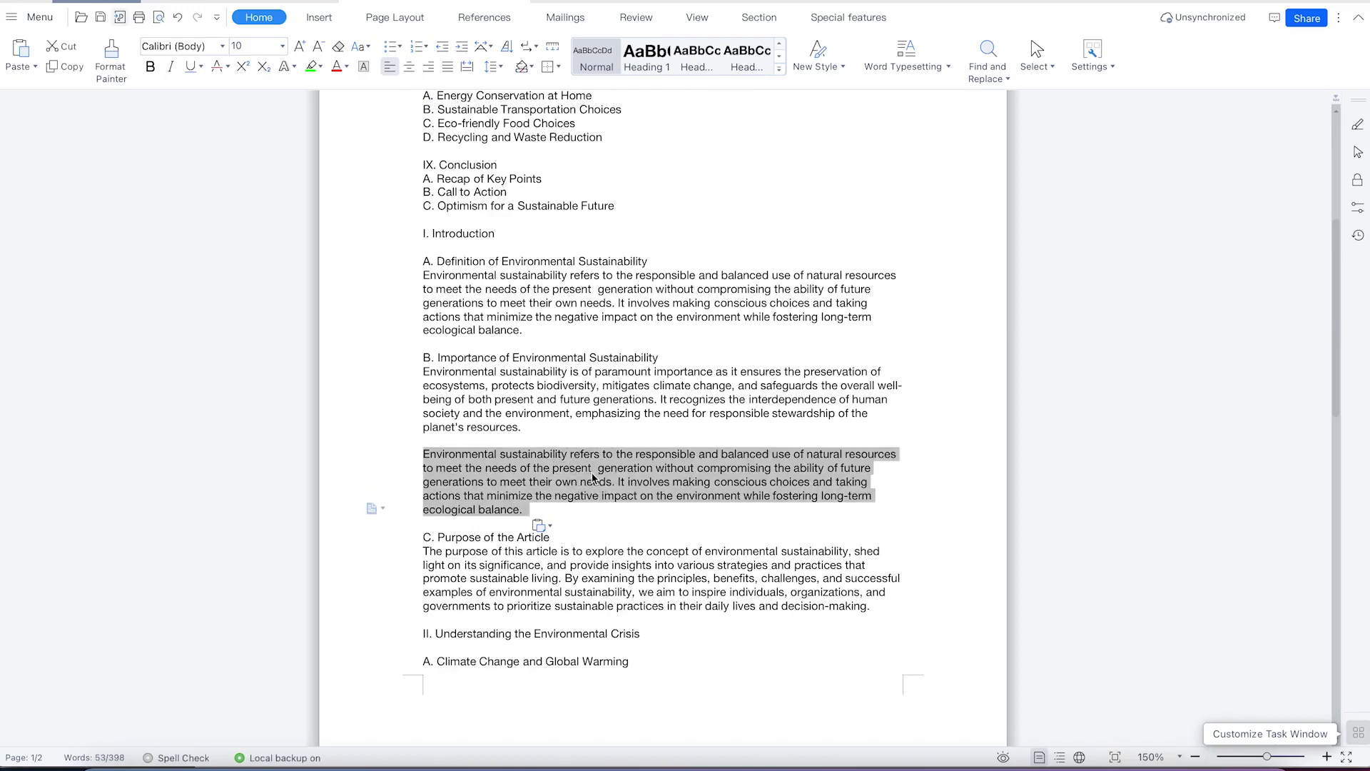
{"action": "key", "text": "Delete"}
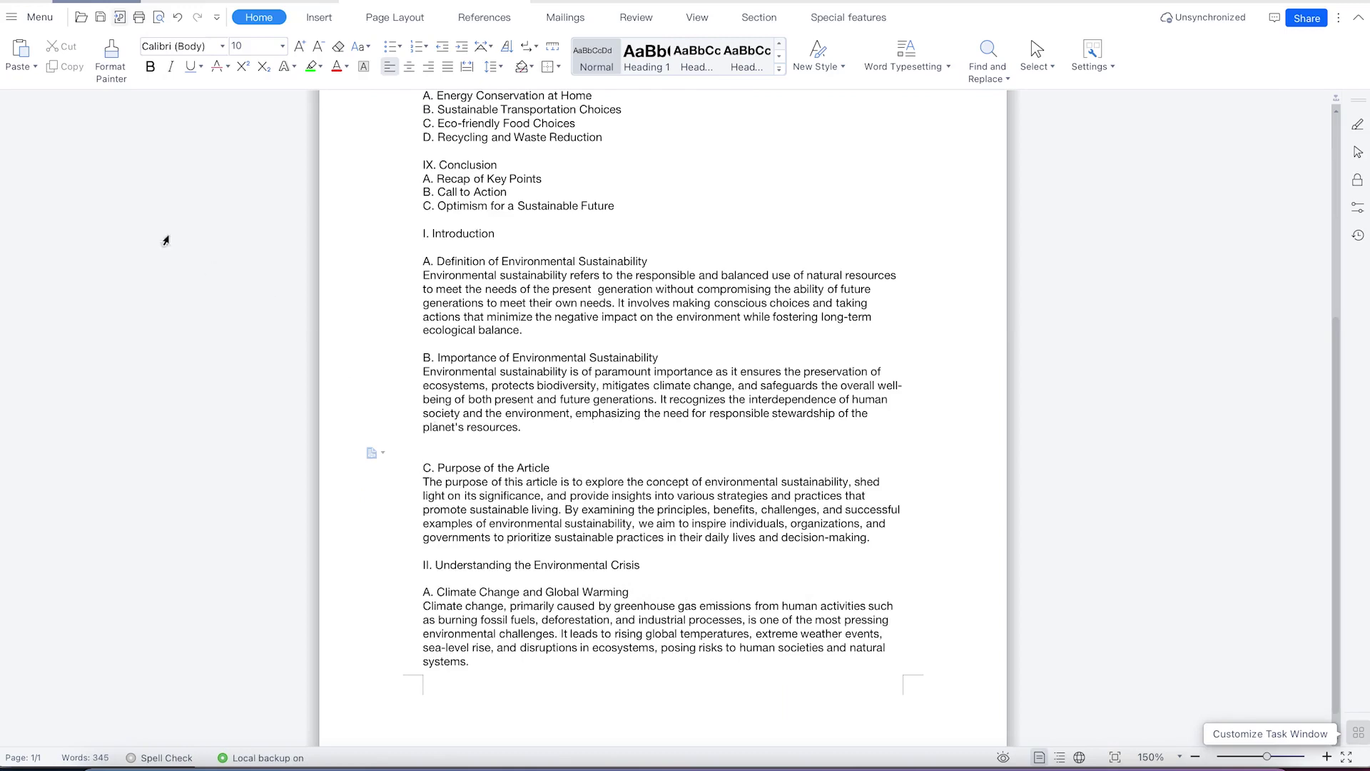
Look through the available paste options, including Paste Special and Set Default Paste, without choosing one.
{"action": "left_click", "coordinate": [34, 67]}
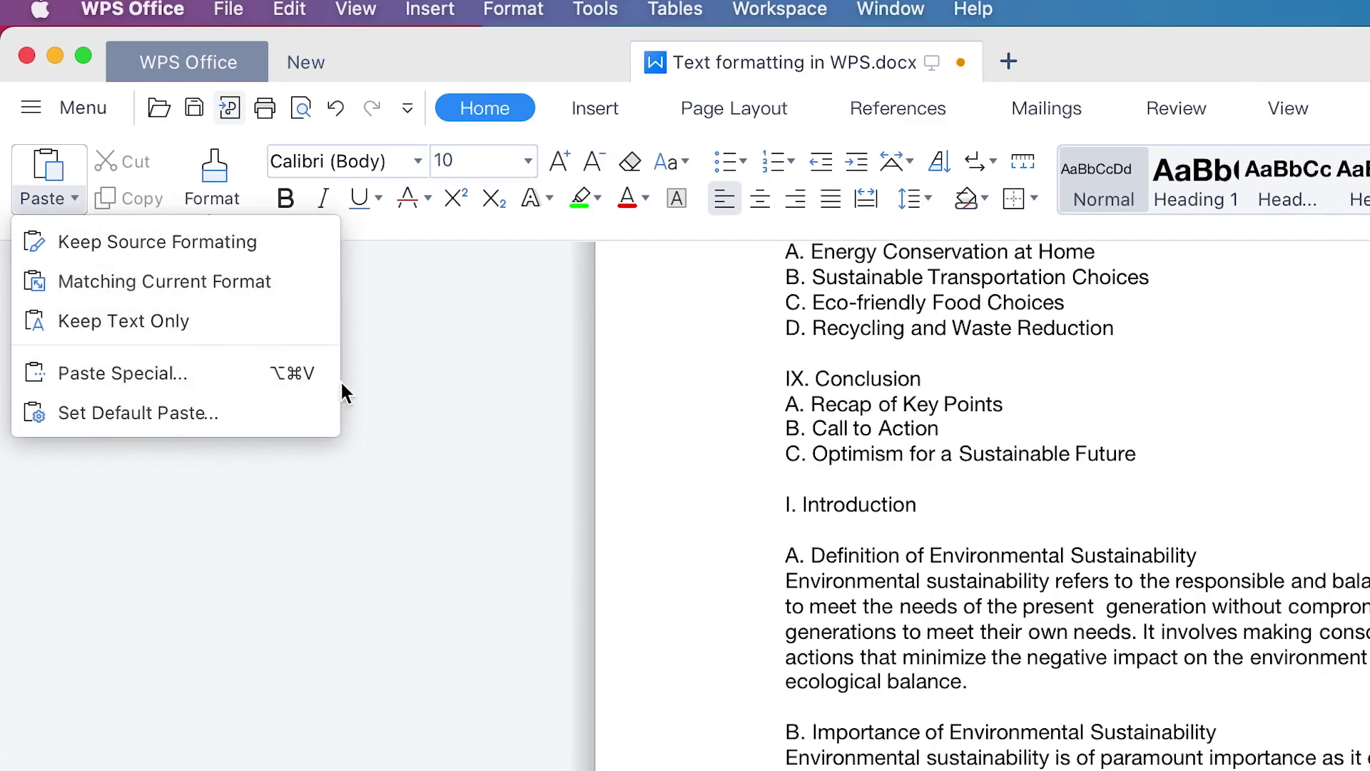
{"action": "key", "text": "Escape"}
Select the Definition heading with its paragraph and preview fonts such as Brush Script MT and Heiti TC on it.
{"action": "scroll", "coordinate": [982, 500], "scroll_direction": "up", "scroll_amount": 15}
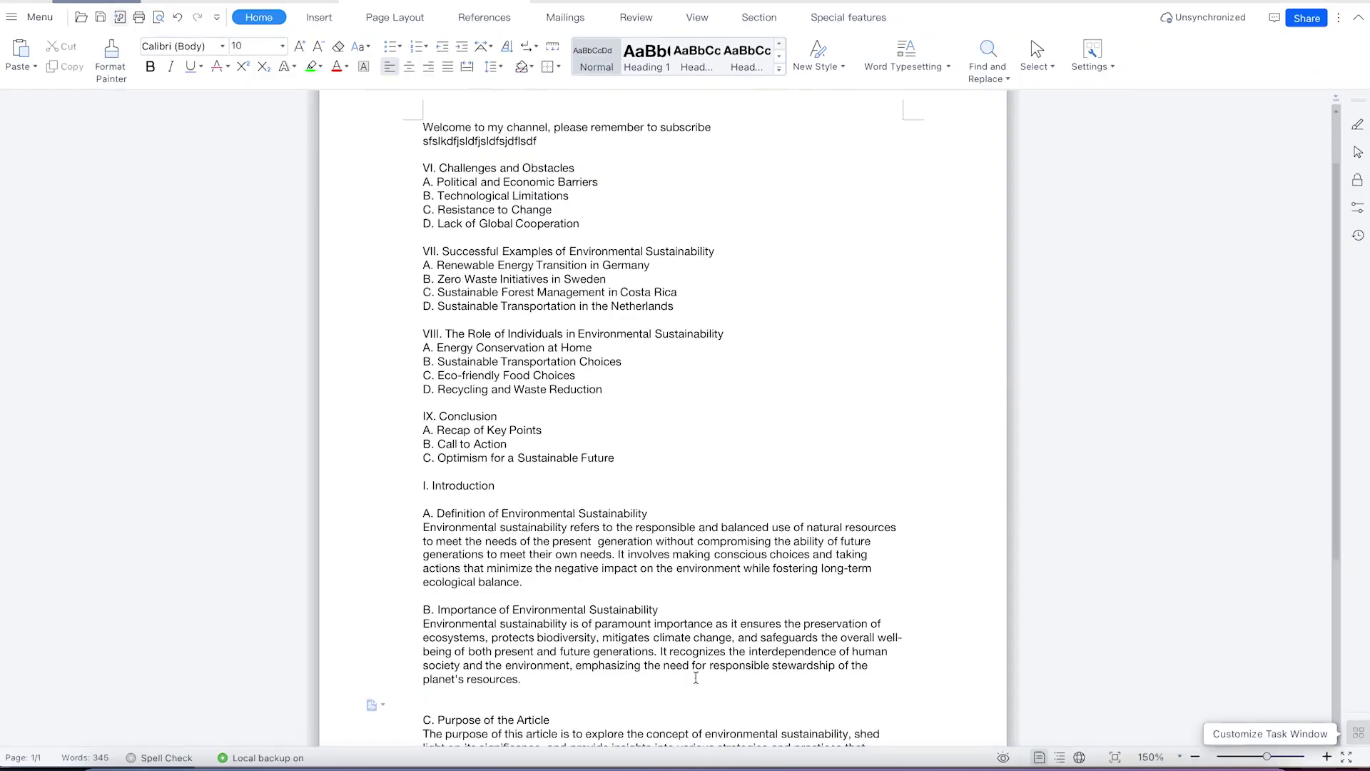
{"action": "left_click_drag", "start_coordinate": [556, 586], "coordinate": [413, 514]}
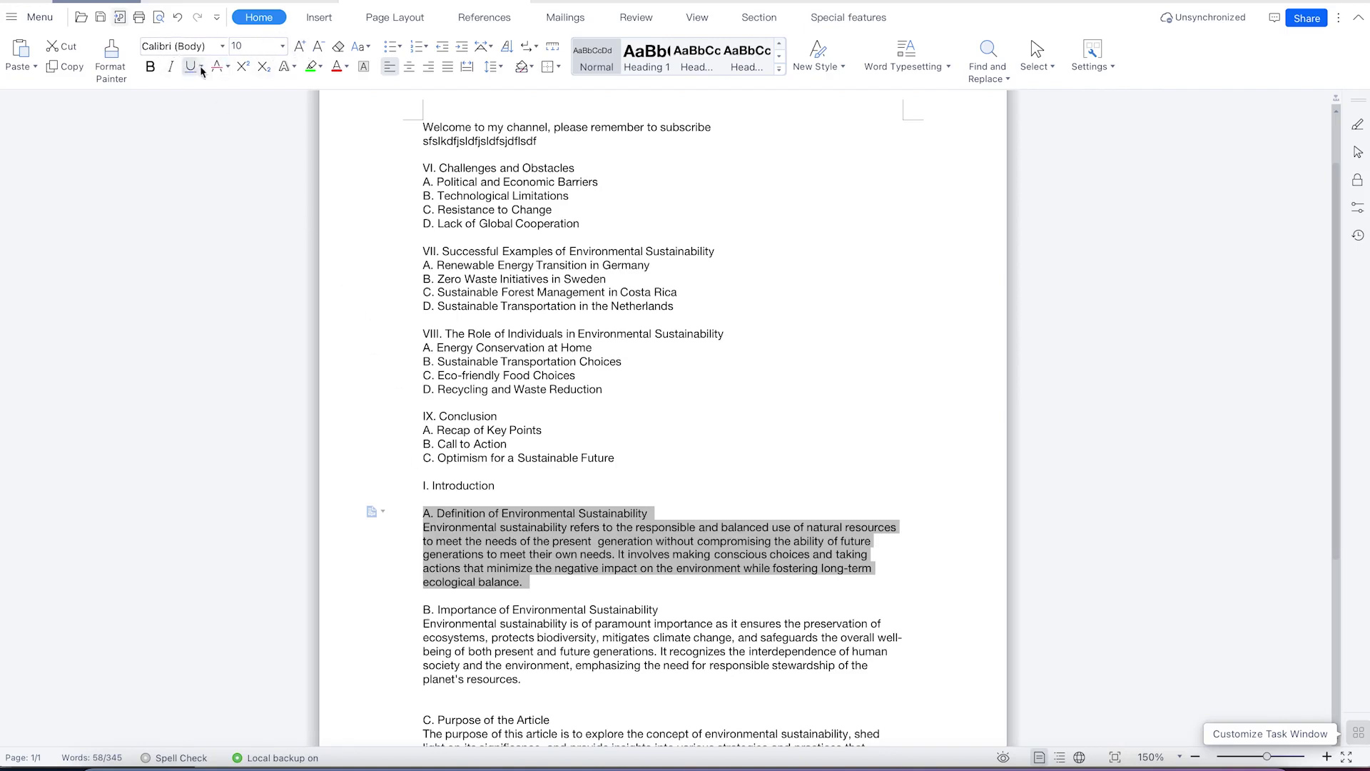
{"action": "left_click", "coordinate": [222, 46]}
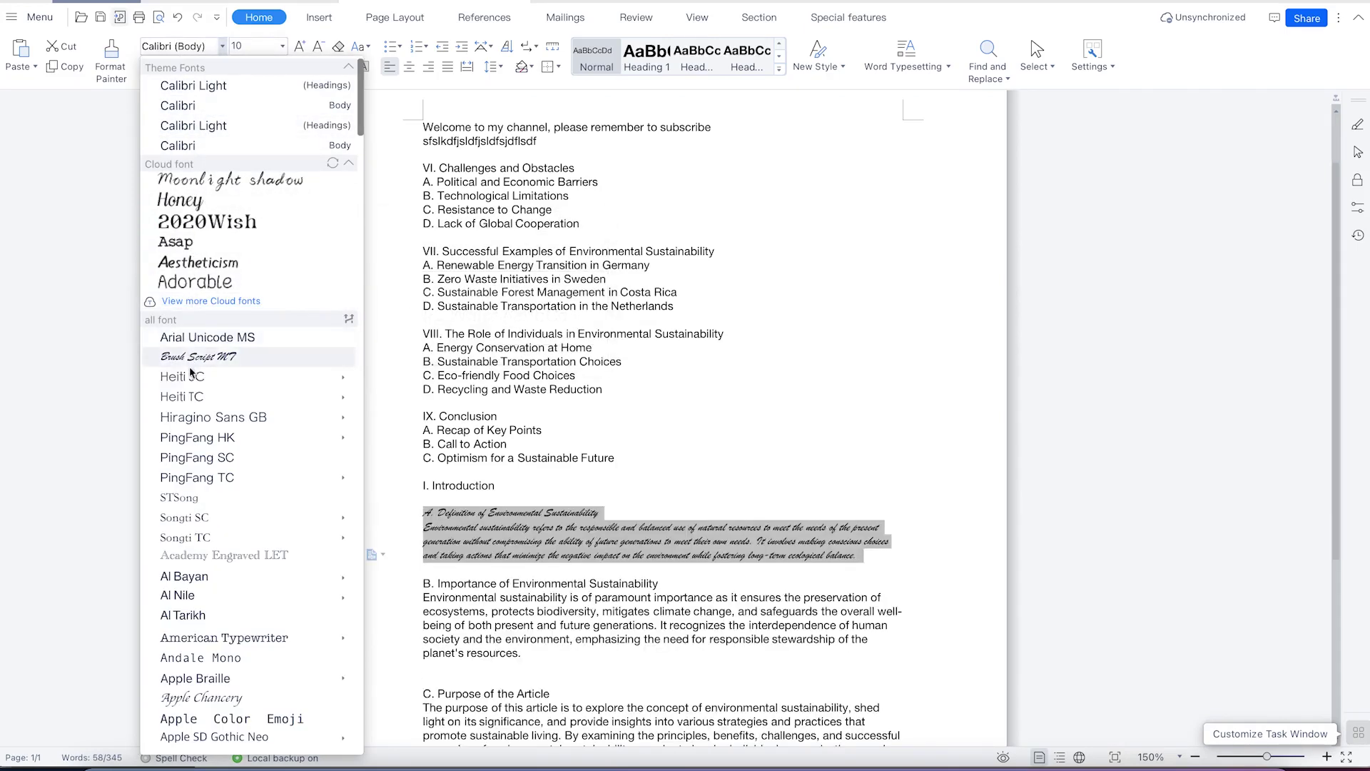
{"action": "mouse_move", "coordinate": [192, 403]}
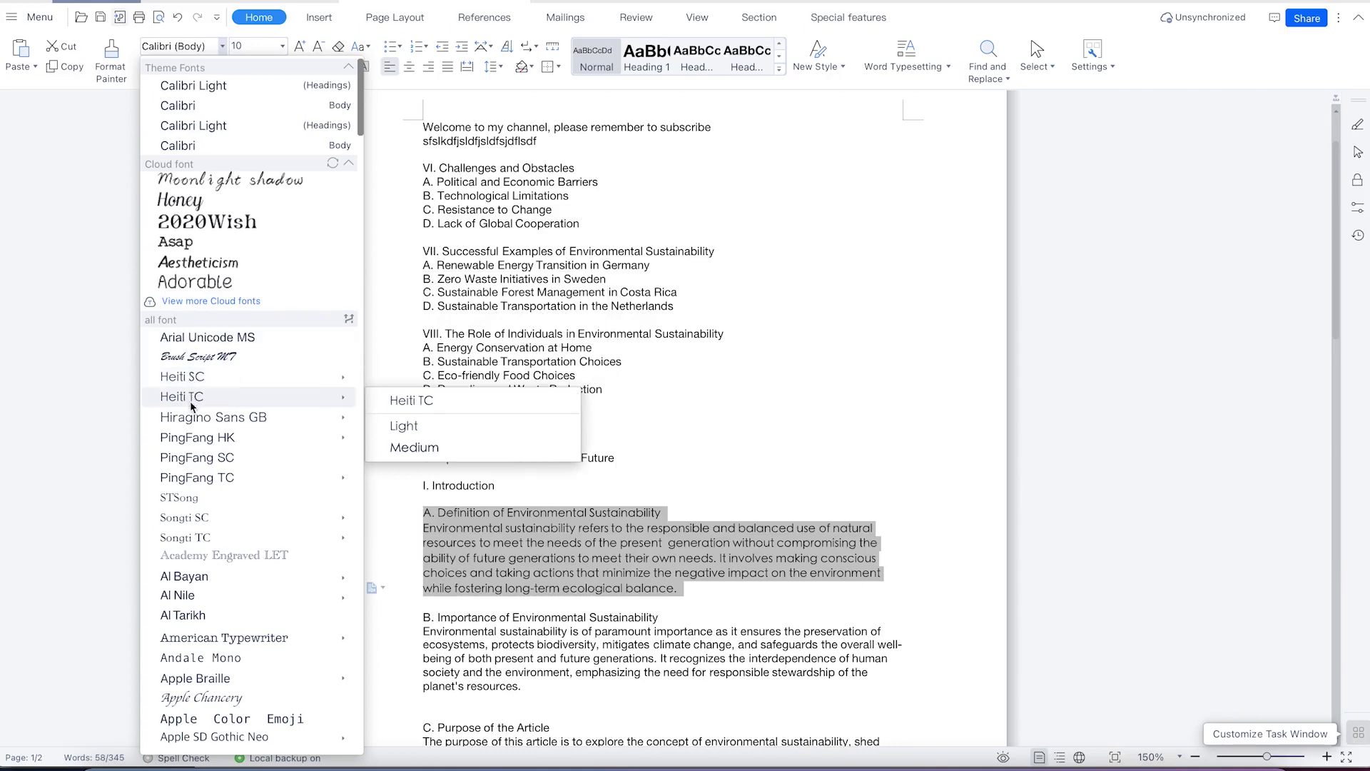
{"action": "mouse_move", "coordinate": [190, 444]}
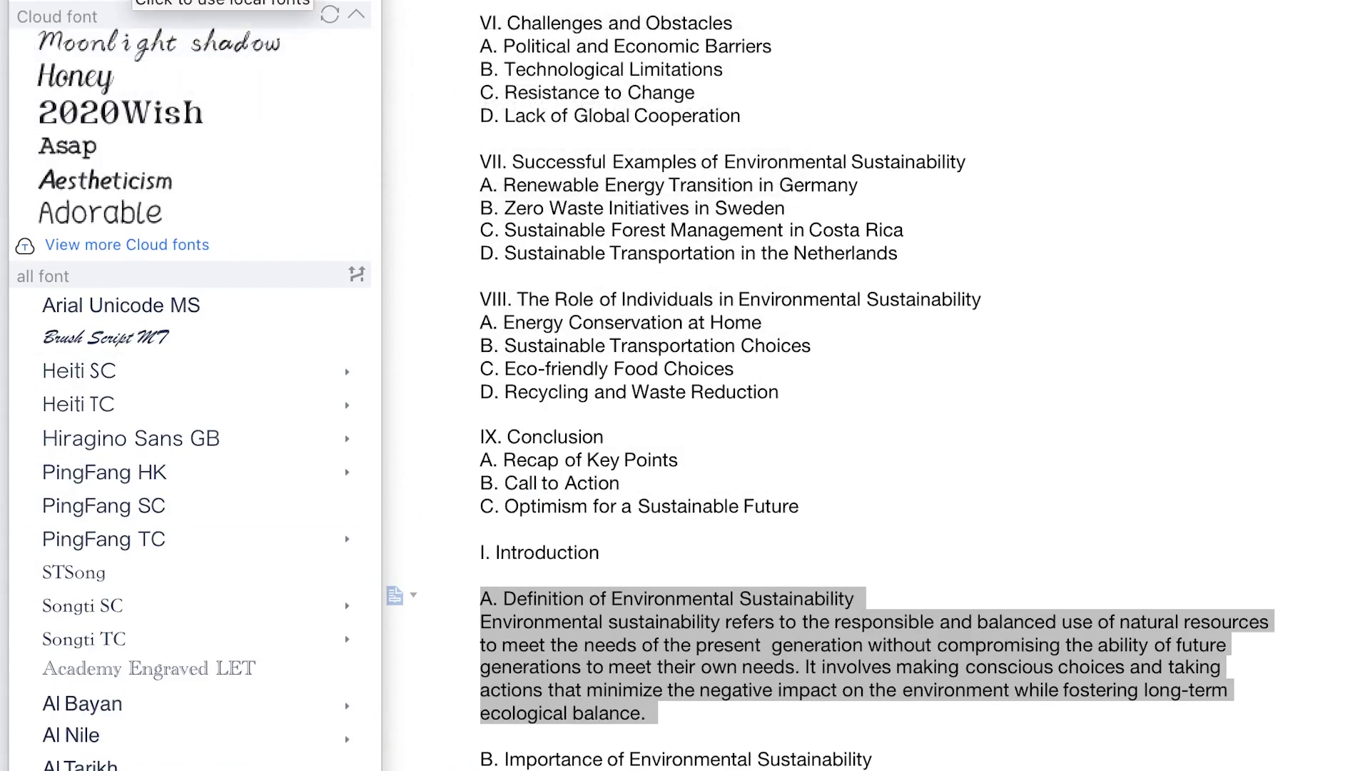
{"action": "mouse_move", "coordinate": [122, 411]}
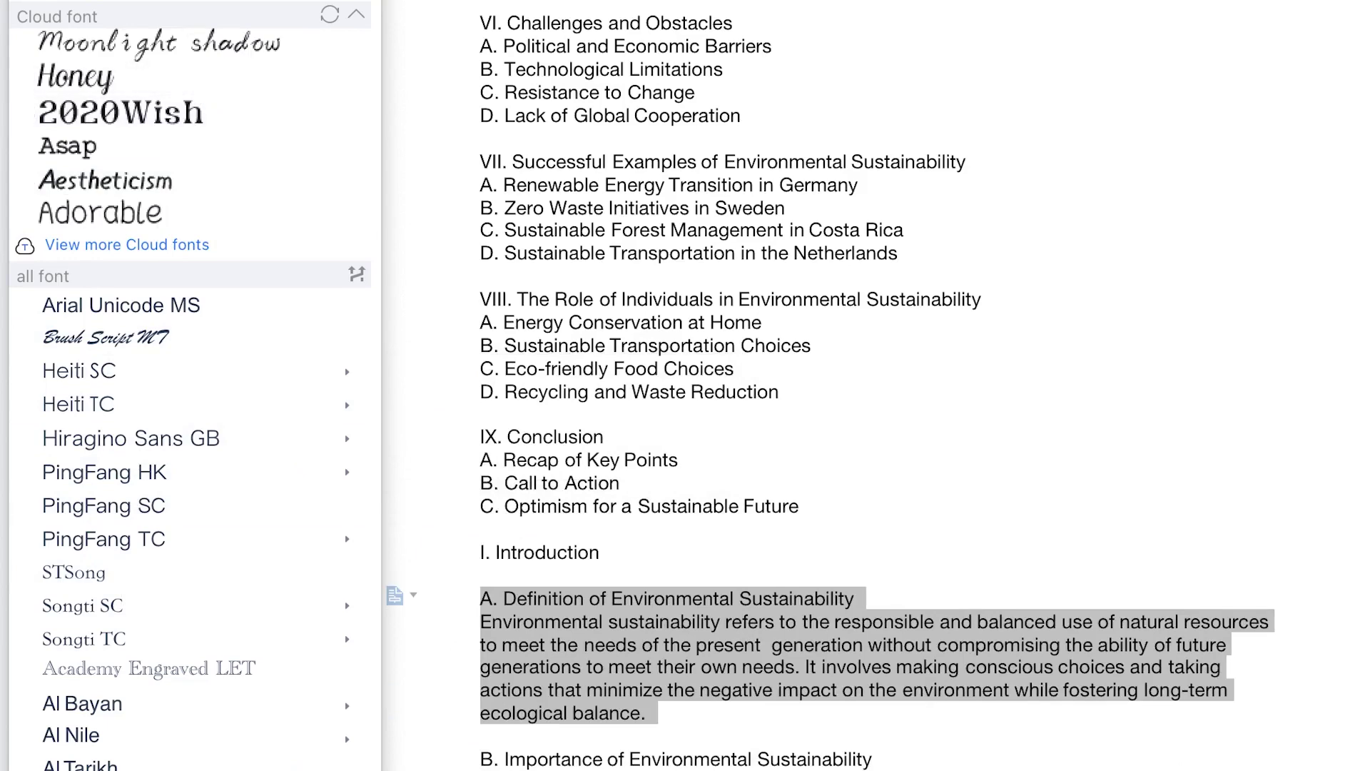
Place the cursor in the welcome line without selecting any text and set the font size to 26.
{"action": "left_click", "coordinate": [604, 220]}
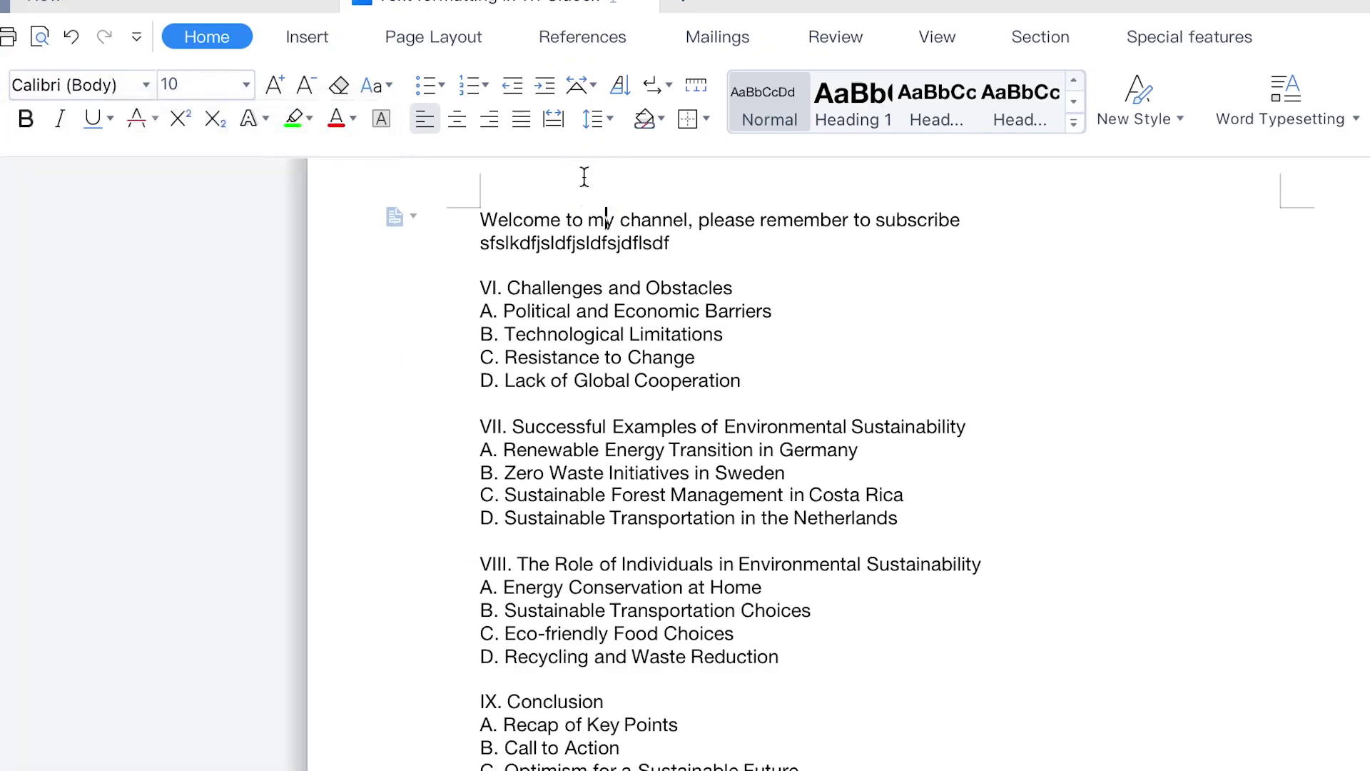
{"action": "left_click", "coordinate": [245, 85]}
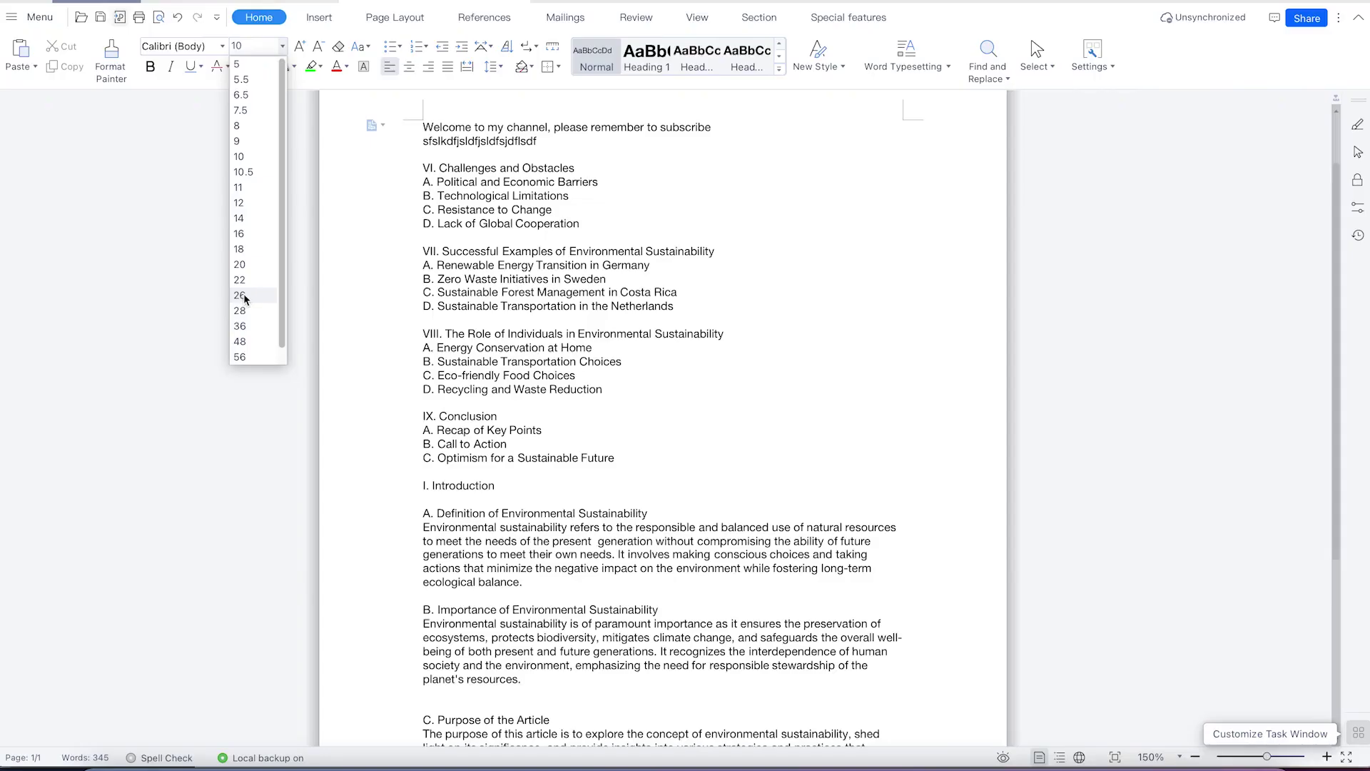
{"action": "left_click", "coordinate": [244, 300]}
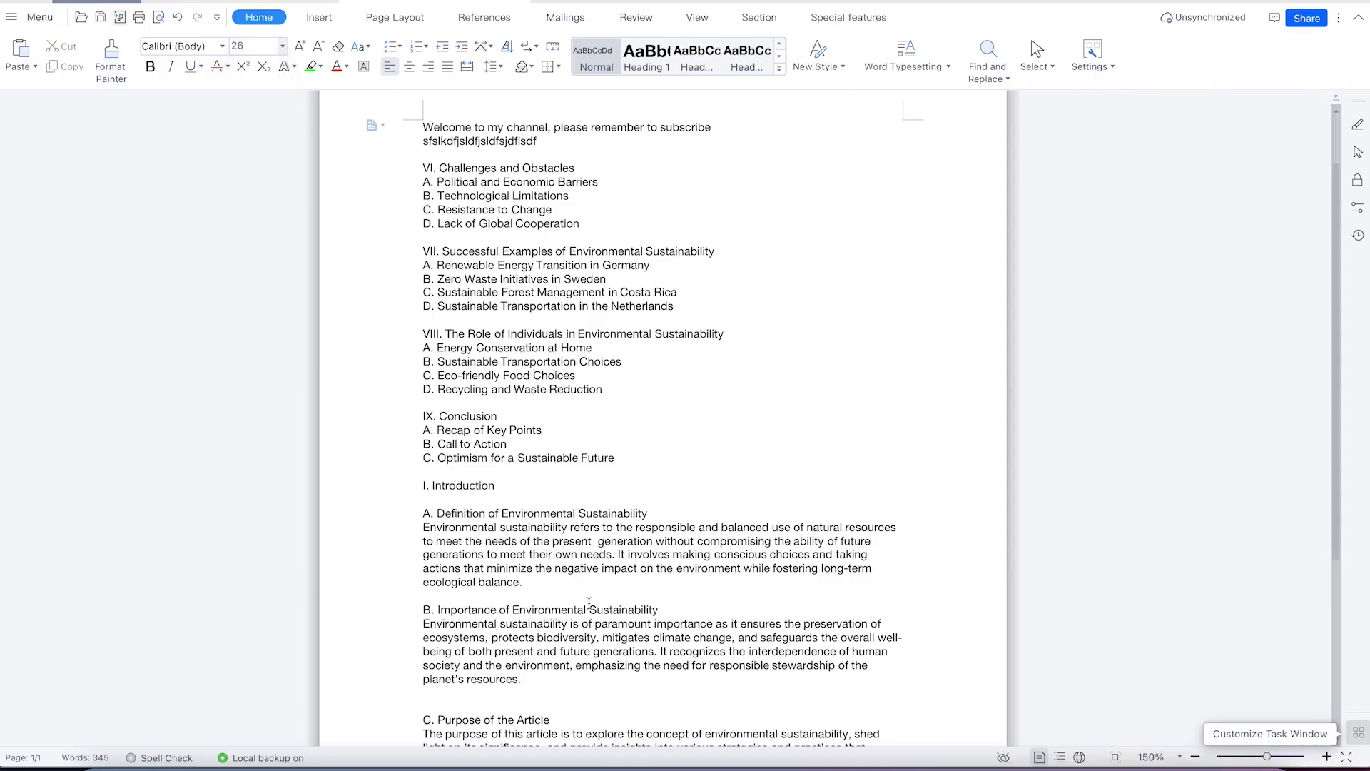
Set the font size of the Definition of Environmental Sustainability heading and its paragraph to 16.
{"action": "left_click_drag", "start_coordinate": [578, 594], "coordinate": [421, 513]}
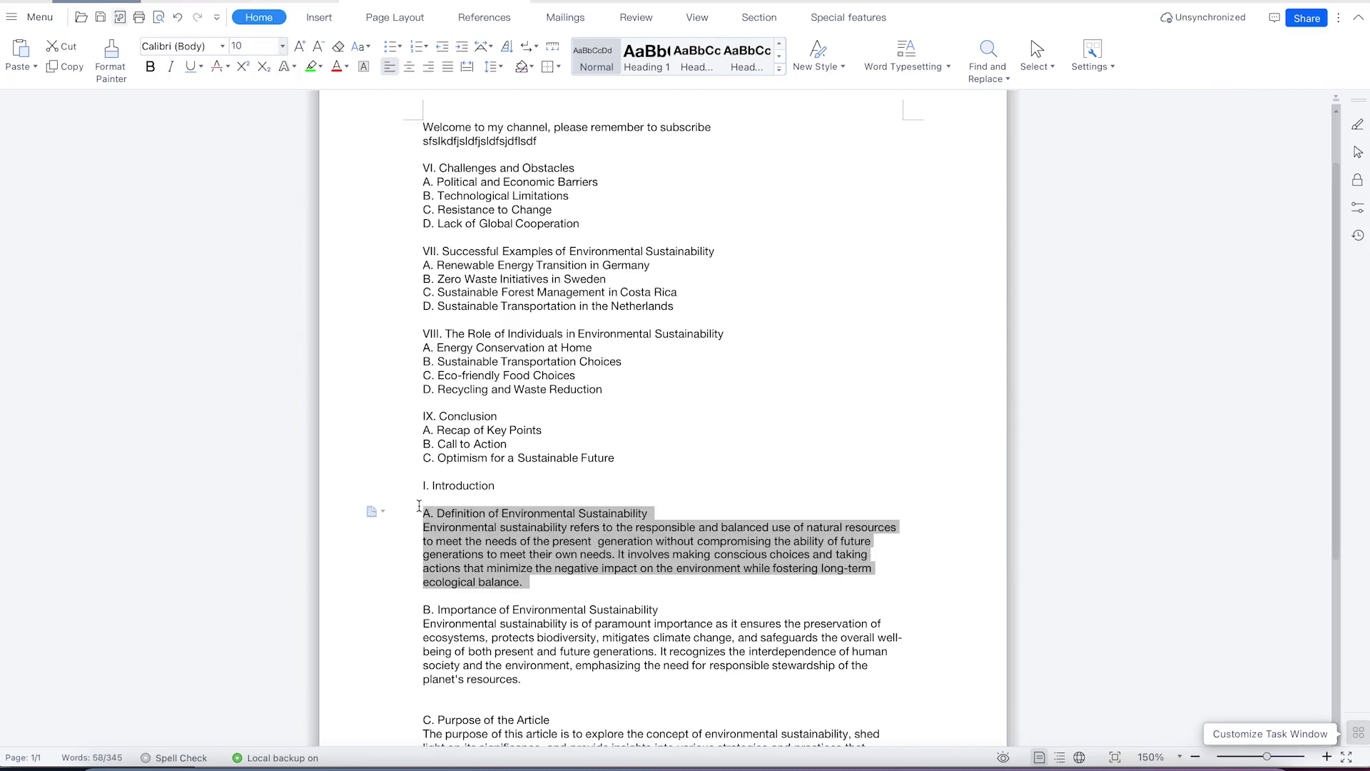
{"action": "left_click", "coordinate": [282, 46]}
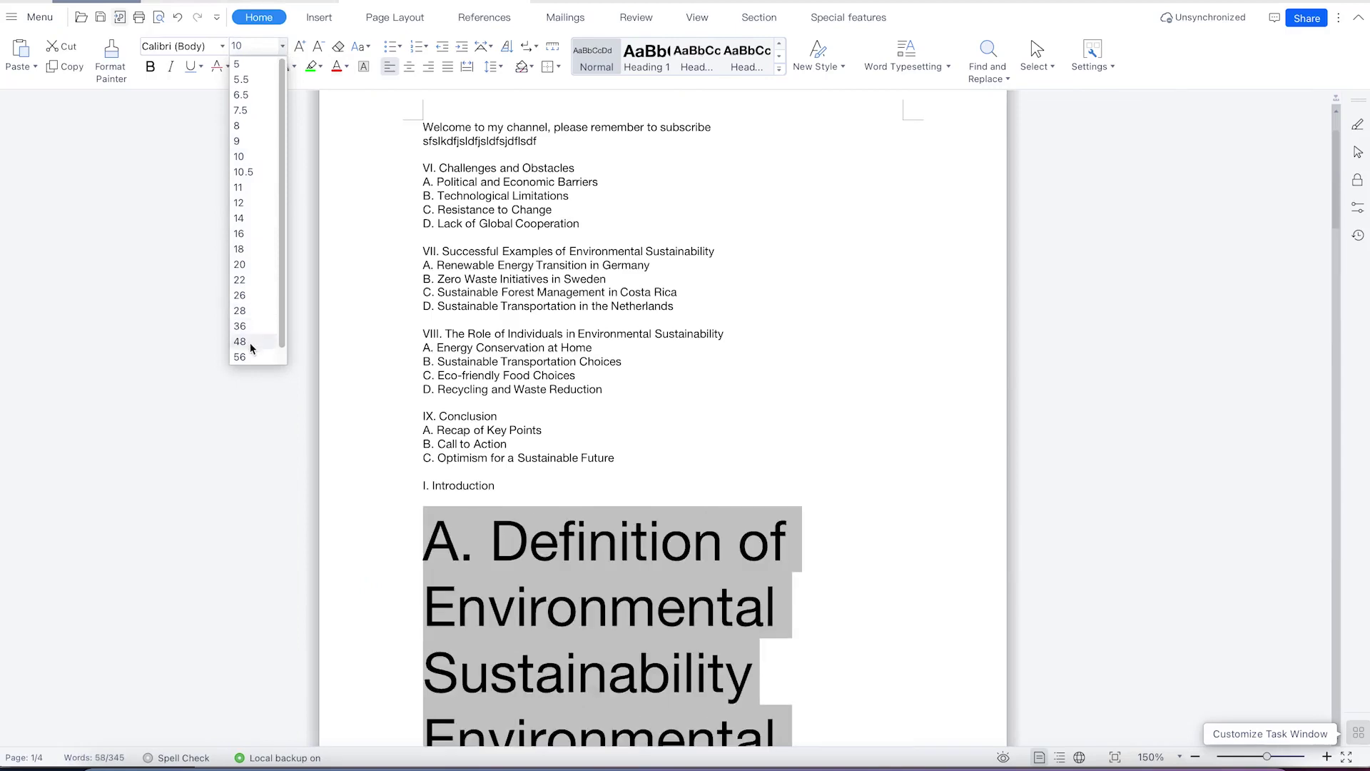
{"action": "left_click", "coordinate": [245, 236]}
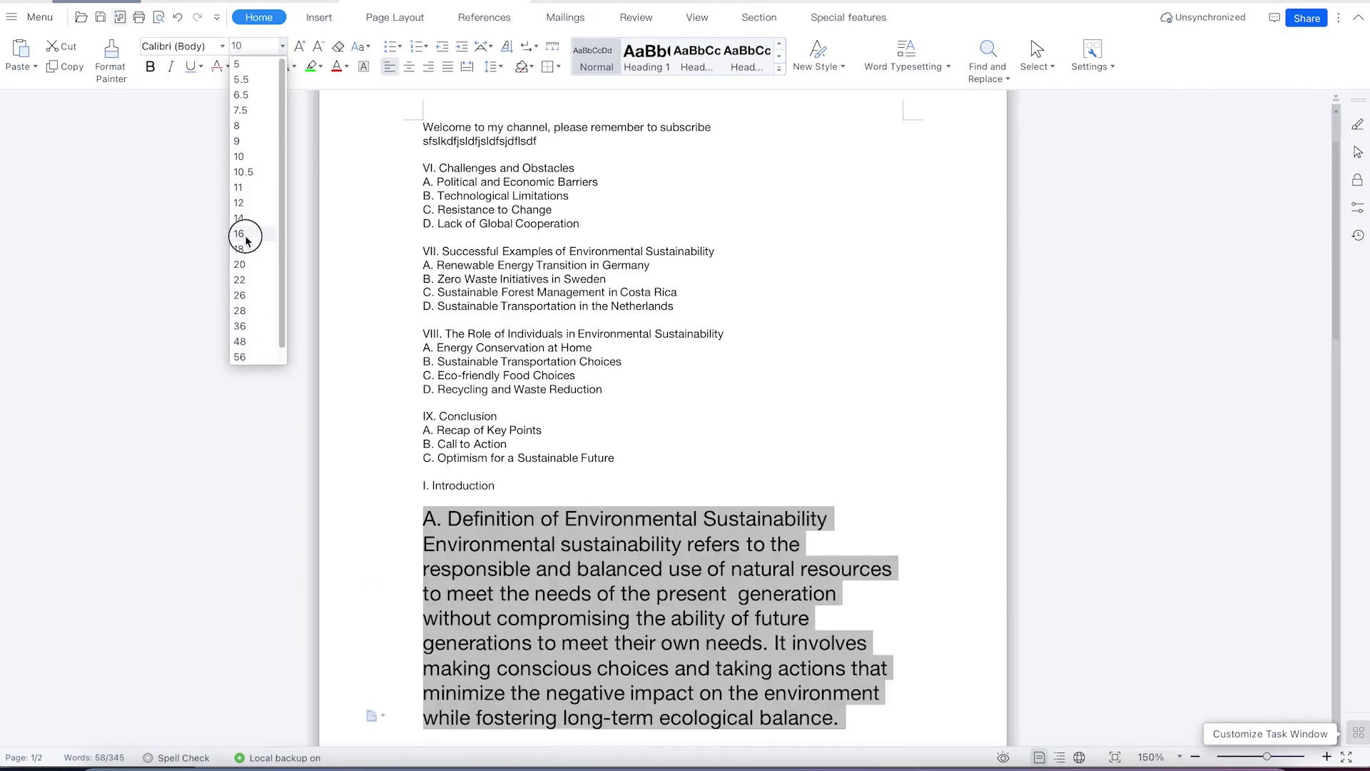
{"action": "left_click", "coordinate": [719, 536]}
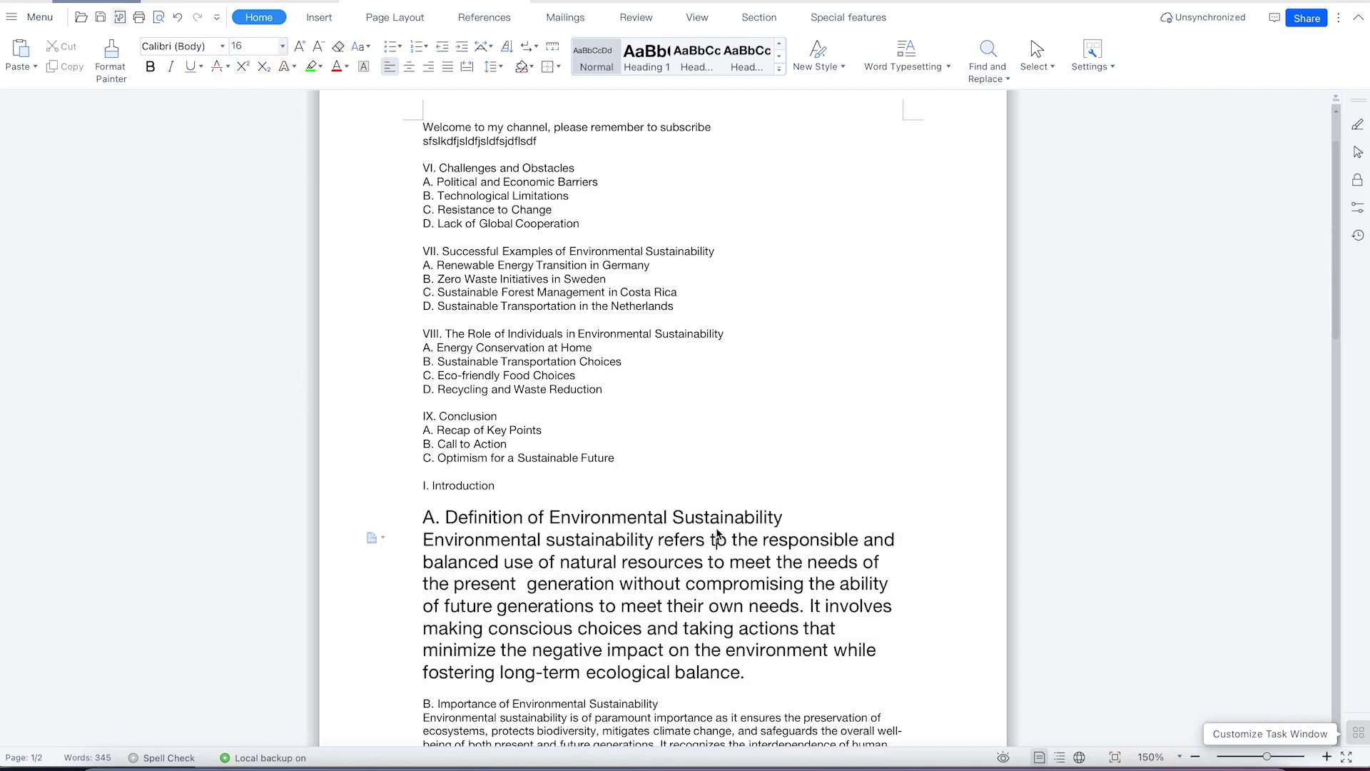
Make the Definition of Environmental Sustainability heading and its paragraph bold, italic and underlined.
{"action": "left_click_drag", "start_coordinate": [751, 675], "coordinate": [421, 516]}
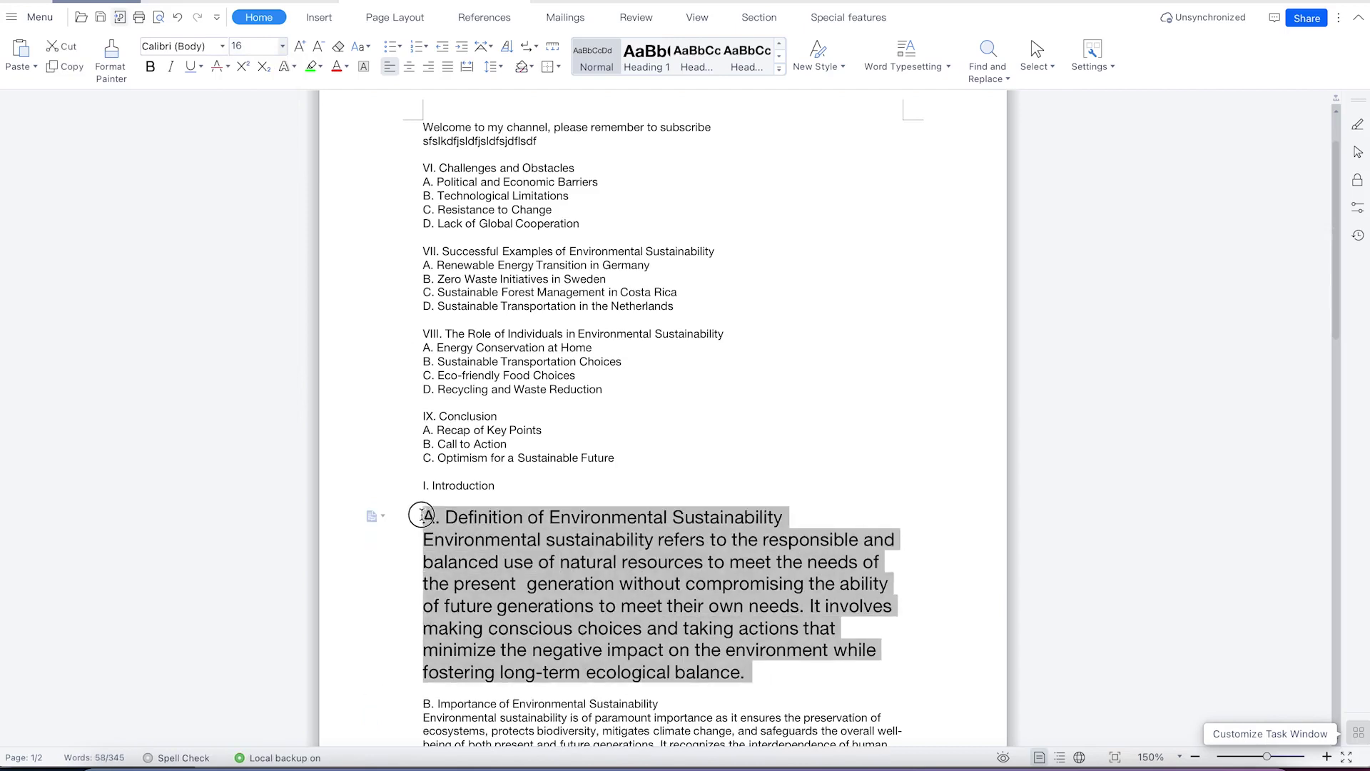
{"action": "left_click", "coordinate": [150, 65]}
{"action": "left_click", "coordinate": [172, 69]}
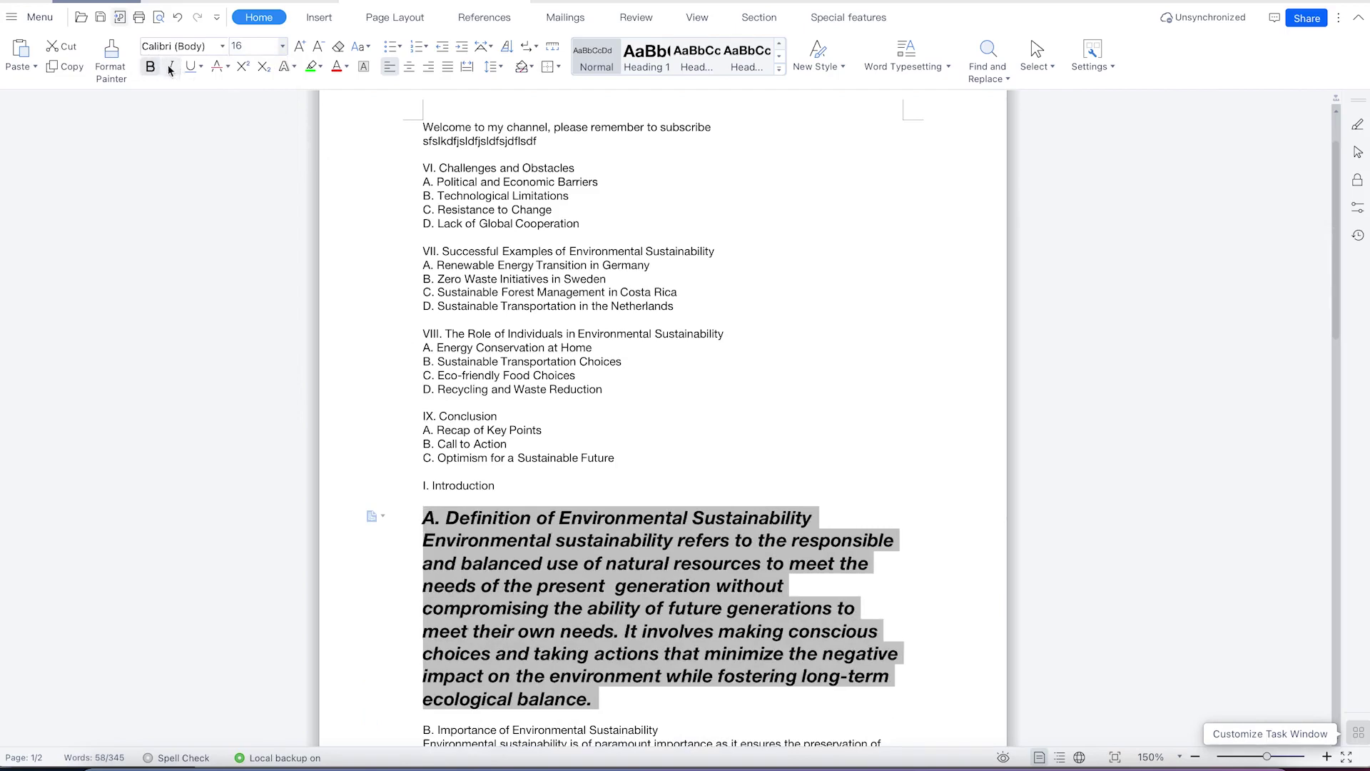
{"action": "left_click", "coordinate": [190, 66]}
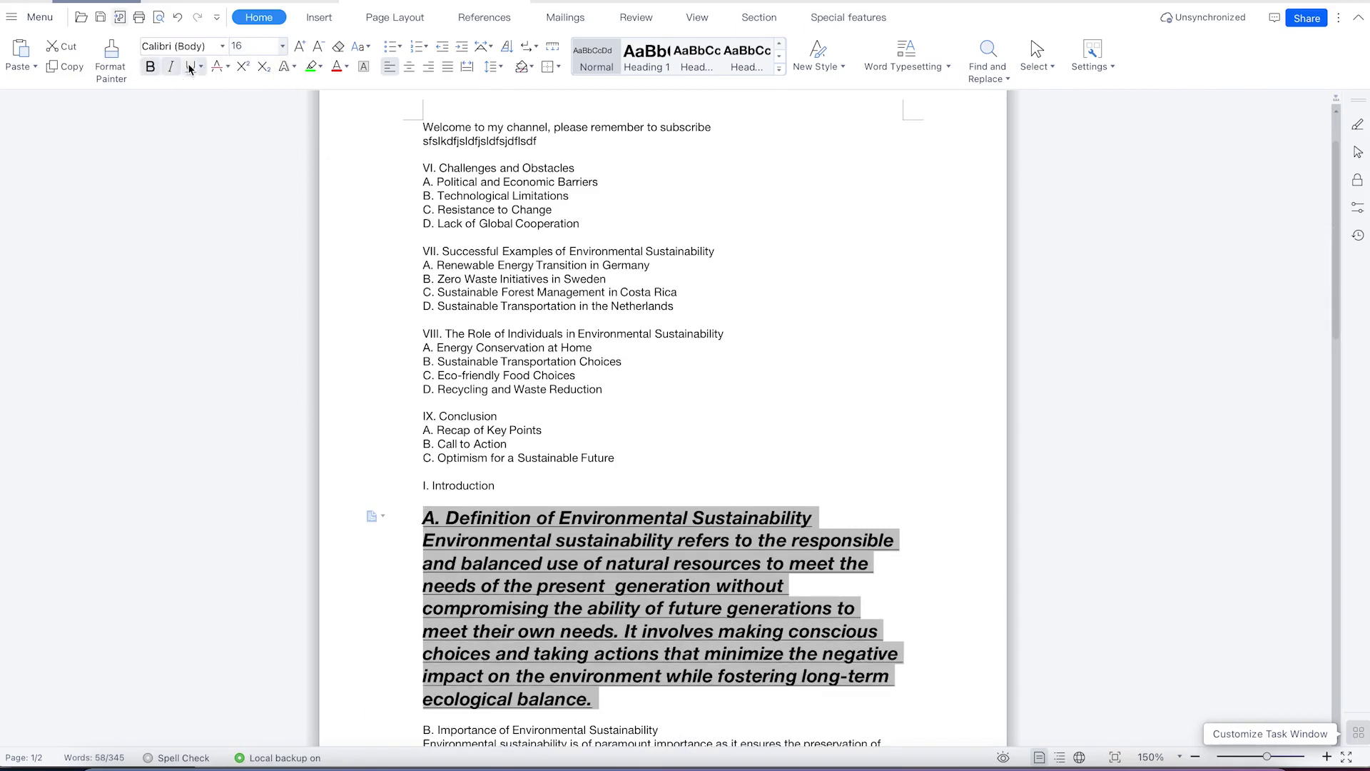
{"action": "left_click", "coordinate": [731, 586]}
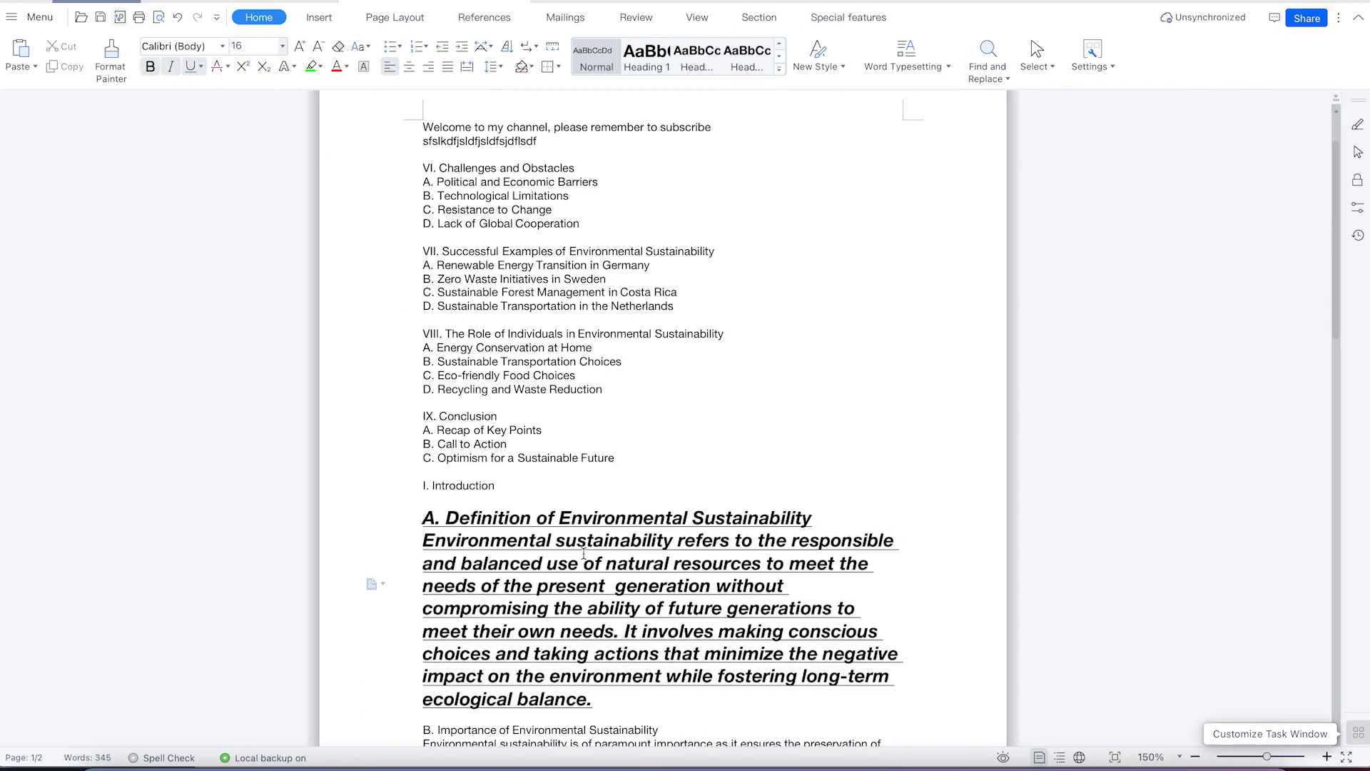
Apply strikethrough to the Definition heading and its paragraph, and look at the Emphasis Mark option without applying it.
{"action": "left_click_drag", "start_coordinate": [623, 701], "coordinate": [378, 519]}
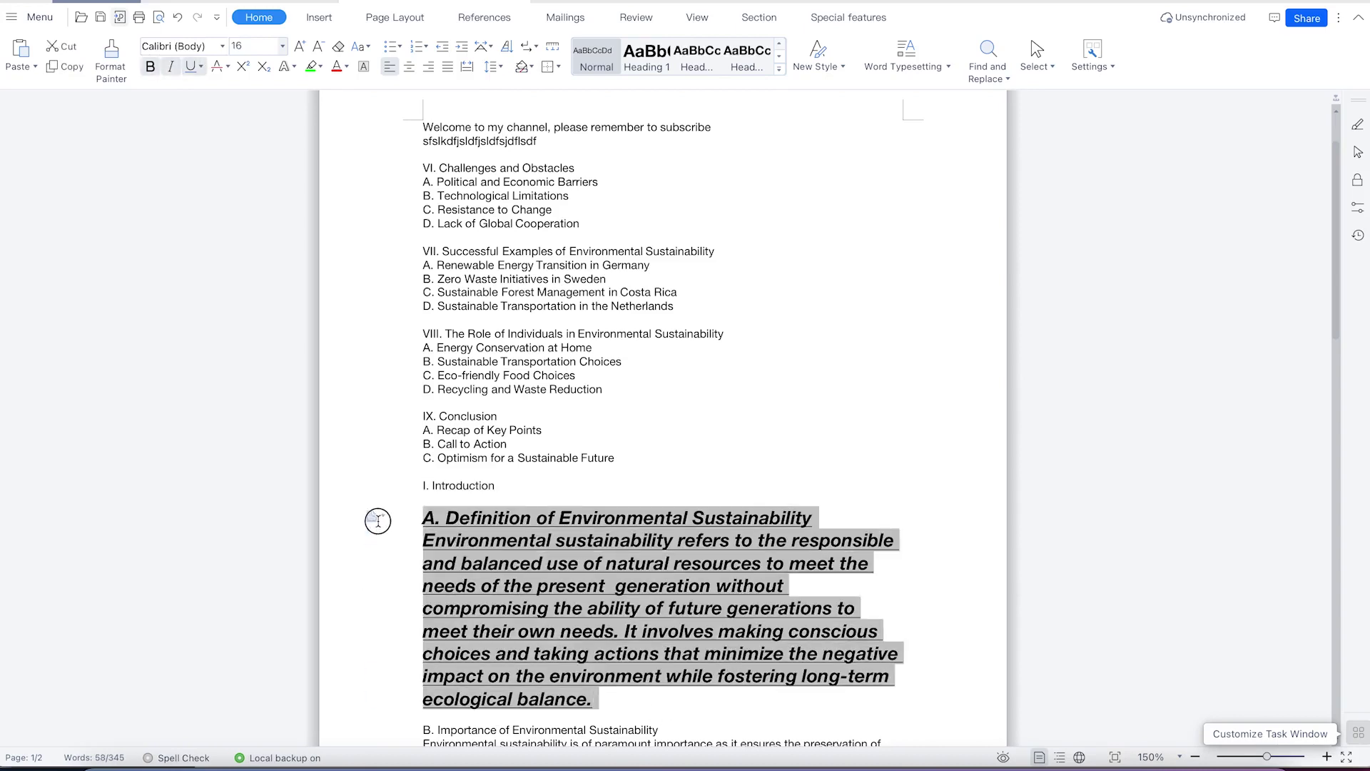
{"action": "left_click", "coordinate": [218, 69]}
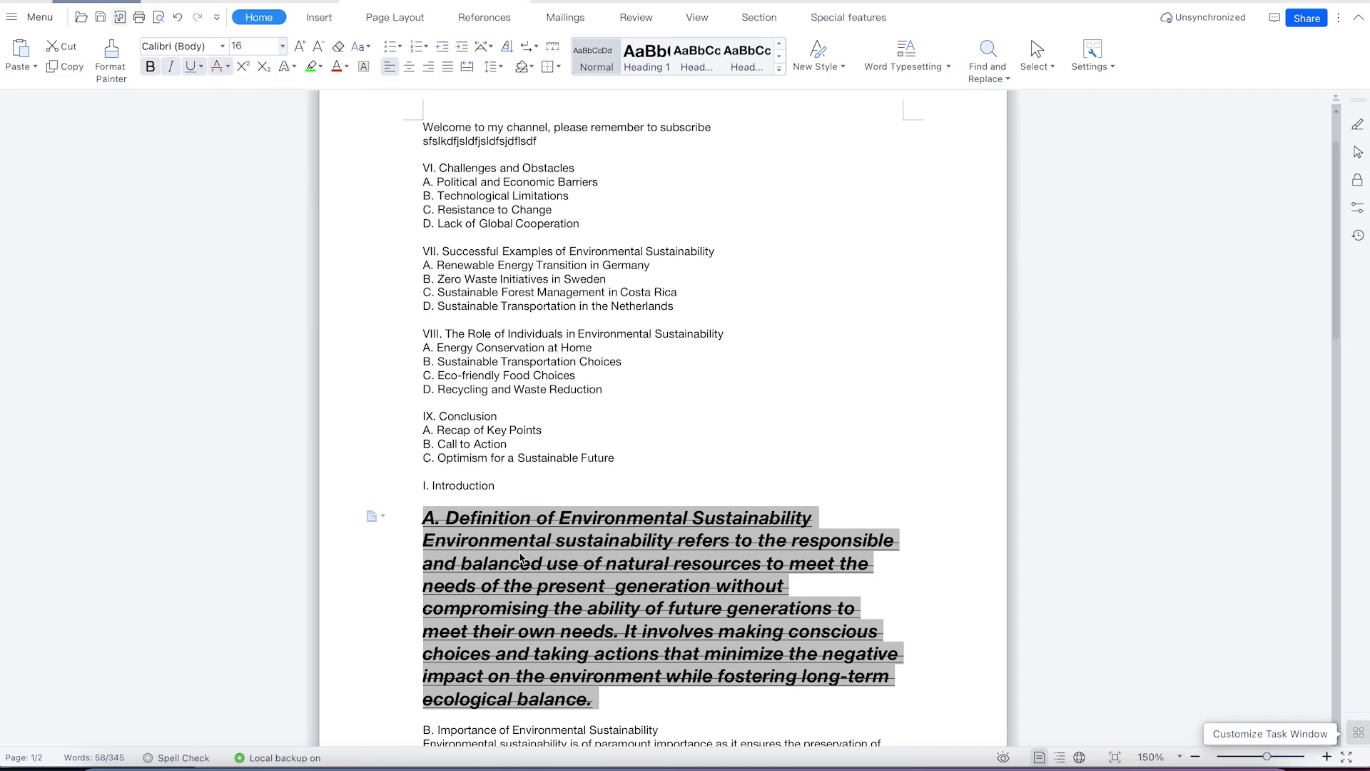
{"action": "scroll", "coordinate": [557, 564], "scroll_direction": "down", "scroll_amount": 5}
{"action": "scroll", "coordinate": [485, 414], "scroll_direction": "up", "scroll_amount": 3}
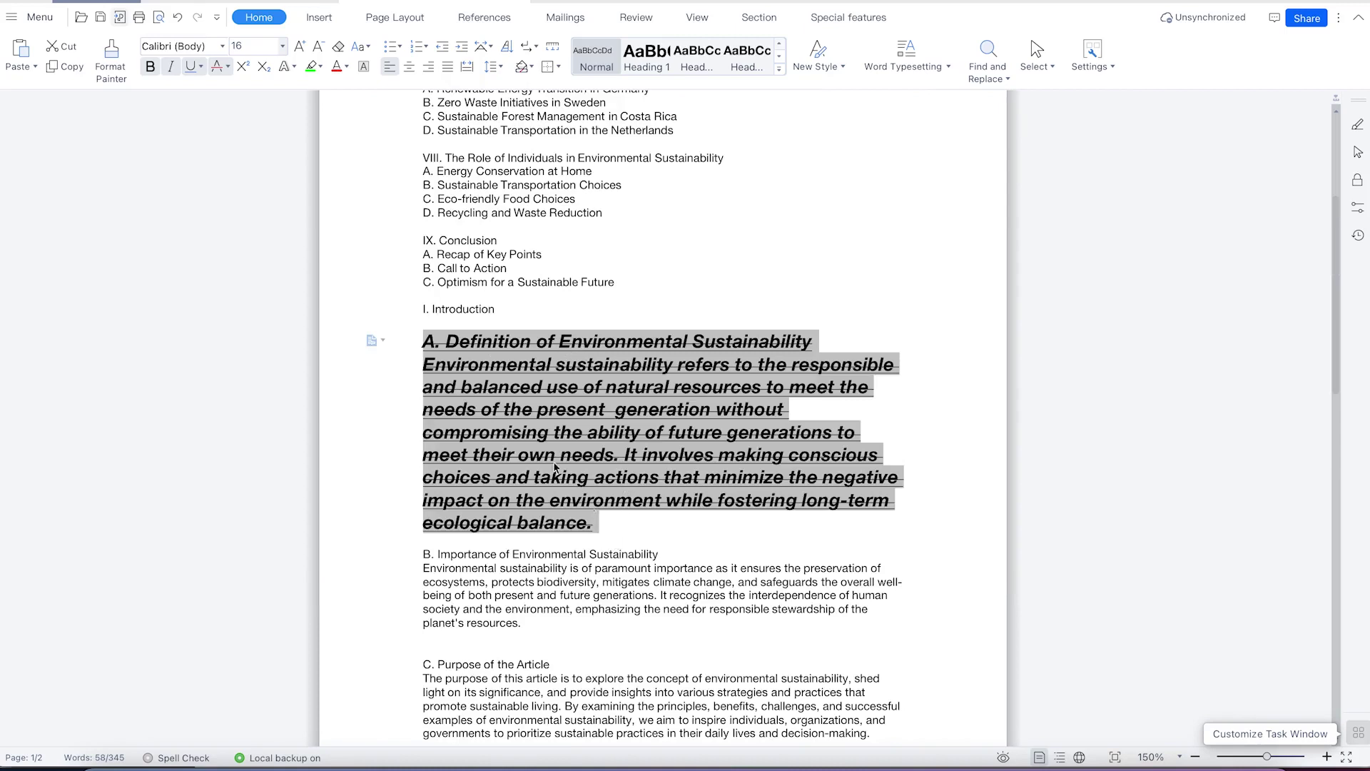
{"action": "left_click", "coordinate": [228, 68]}
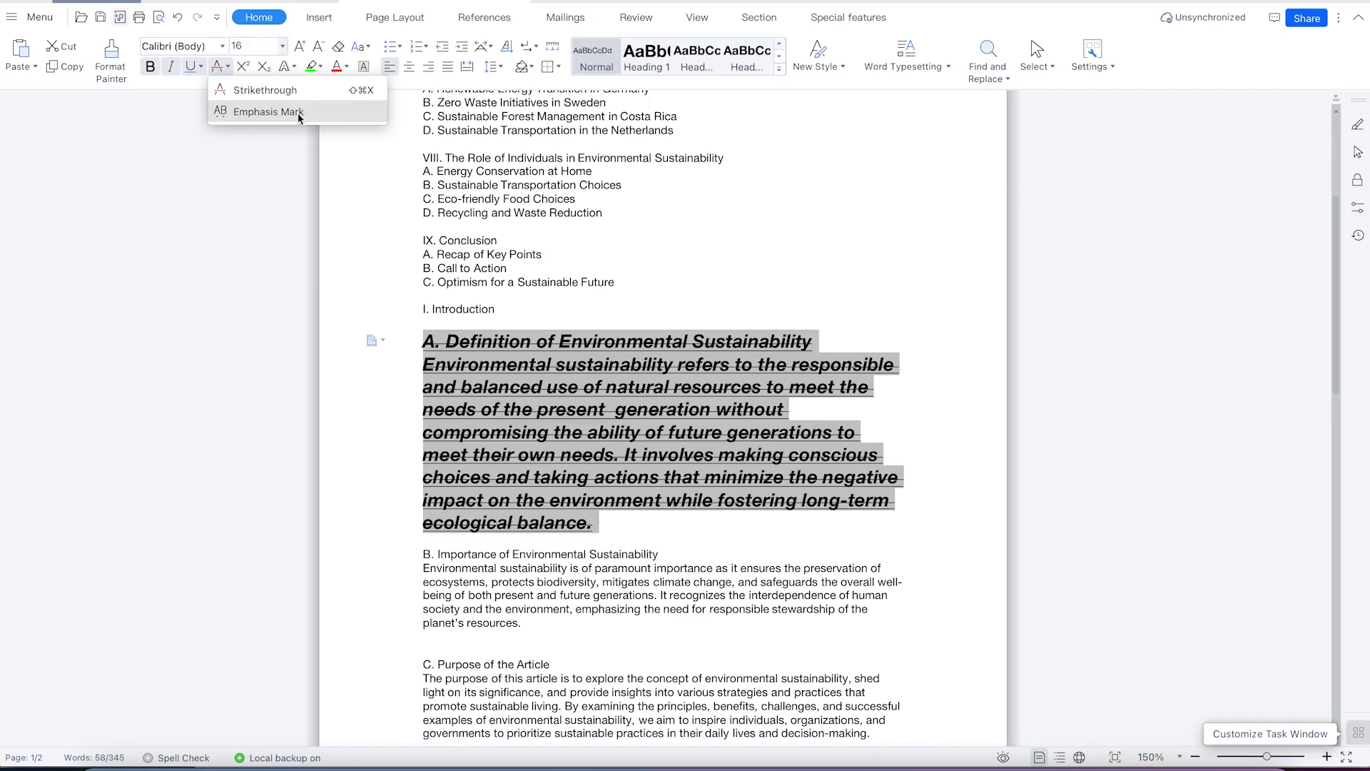
{"action": "left_click", "coordinate": [551, 342]}
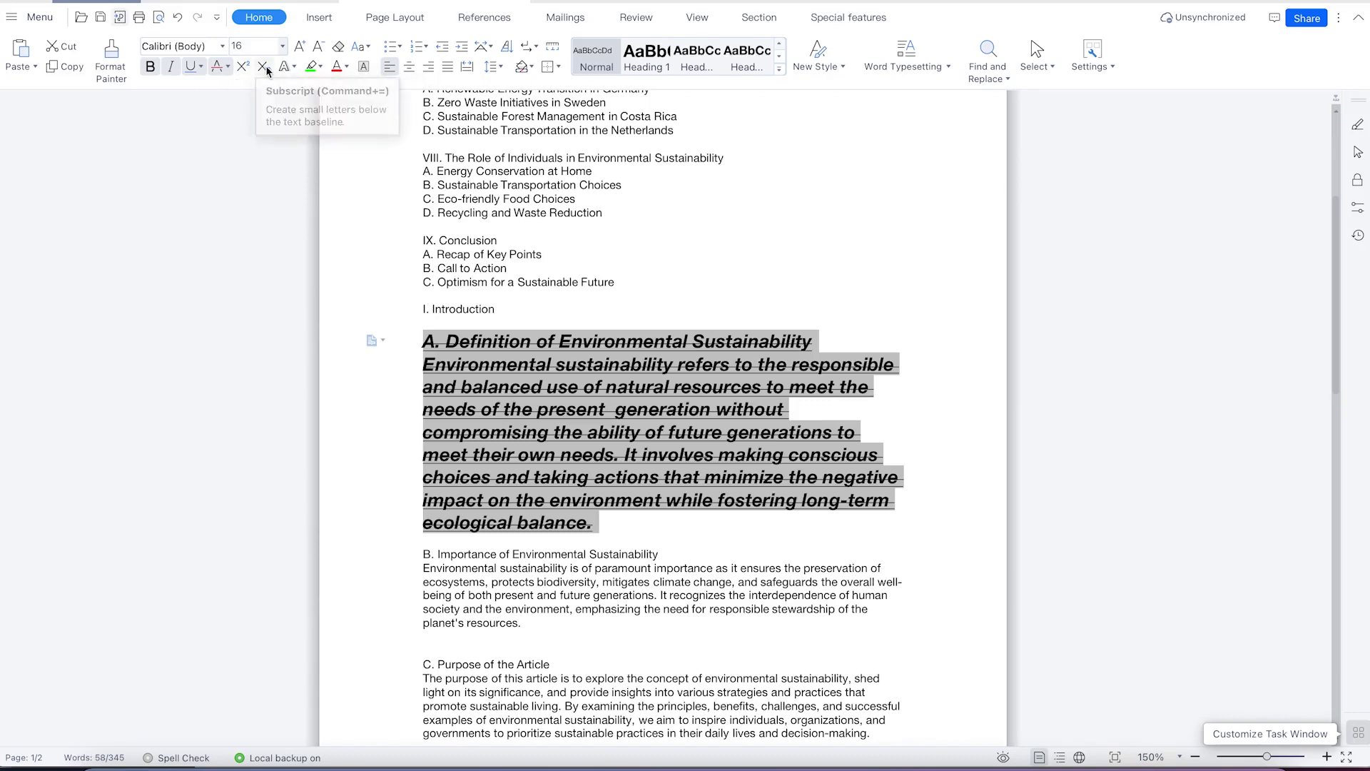
Add two blank lines between the Introduction and Definition headings and enter the text "X2" there.
{"action": "left_click", "coordinate": [526, 315]}
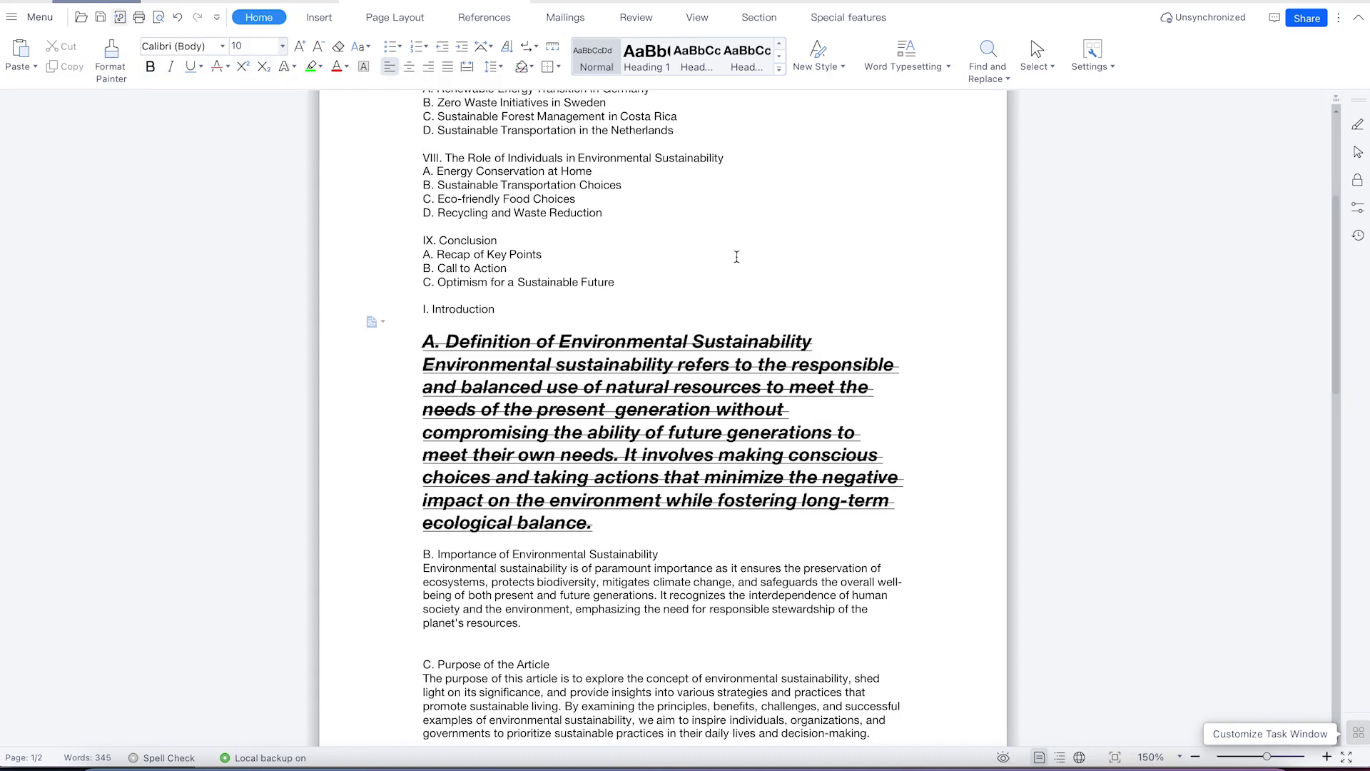
{"action": "key", "text": "Return"}
{"action": "key", "text": "Return"}
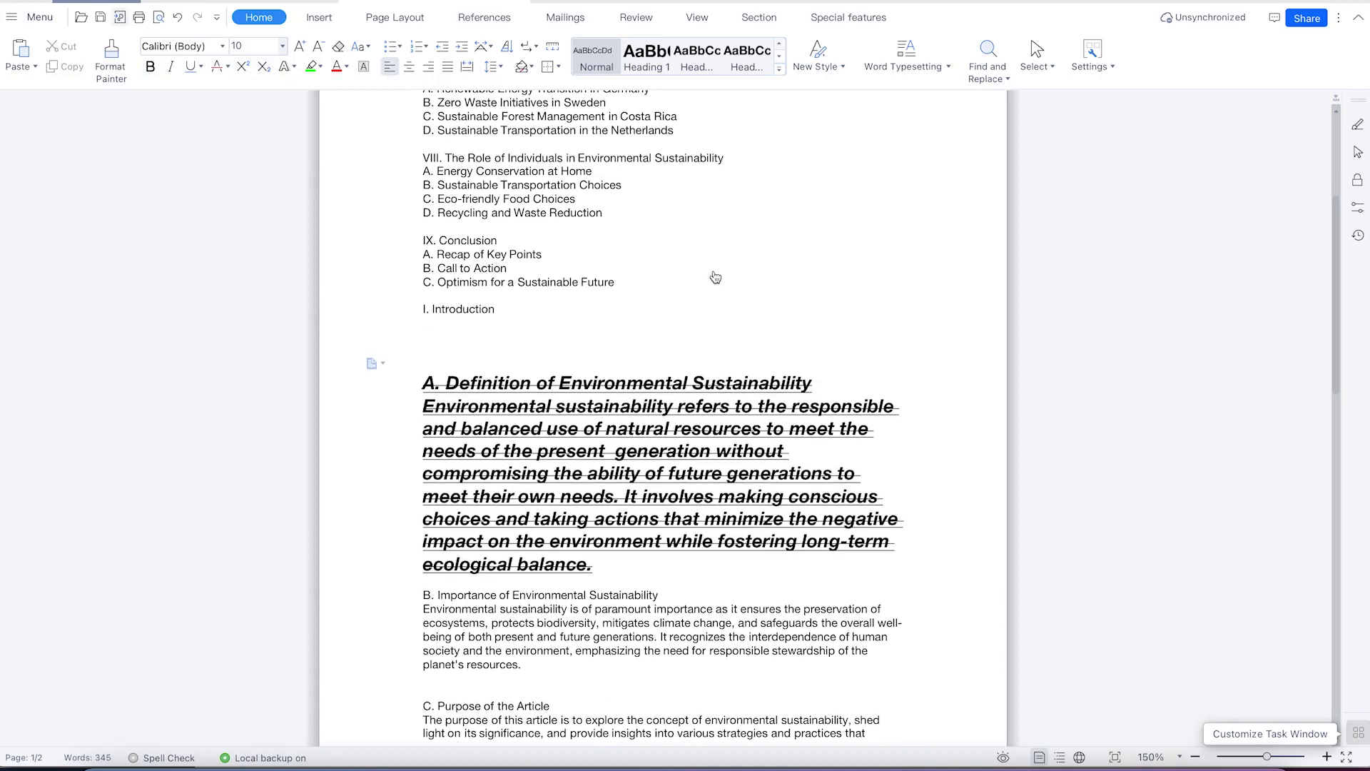
{"action": "type", "text": "X2"}
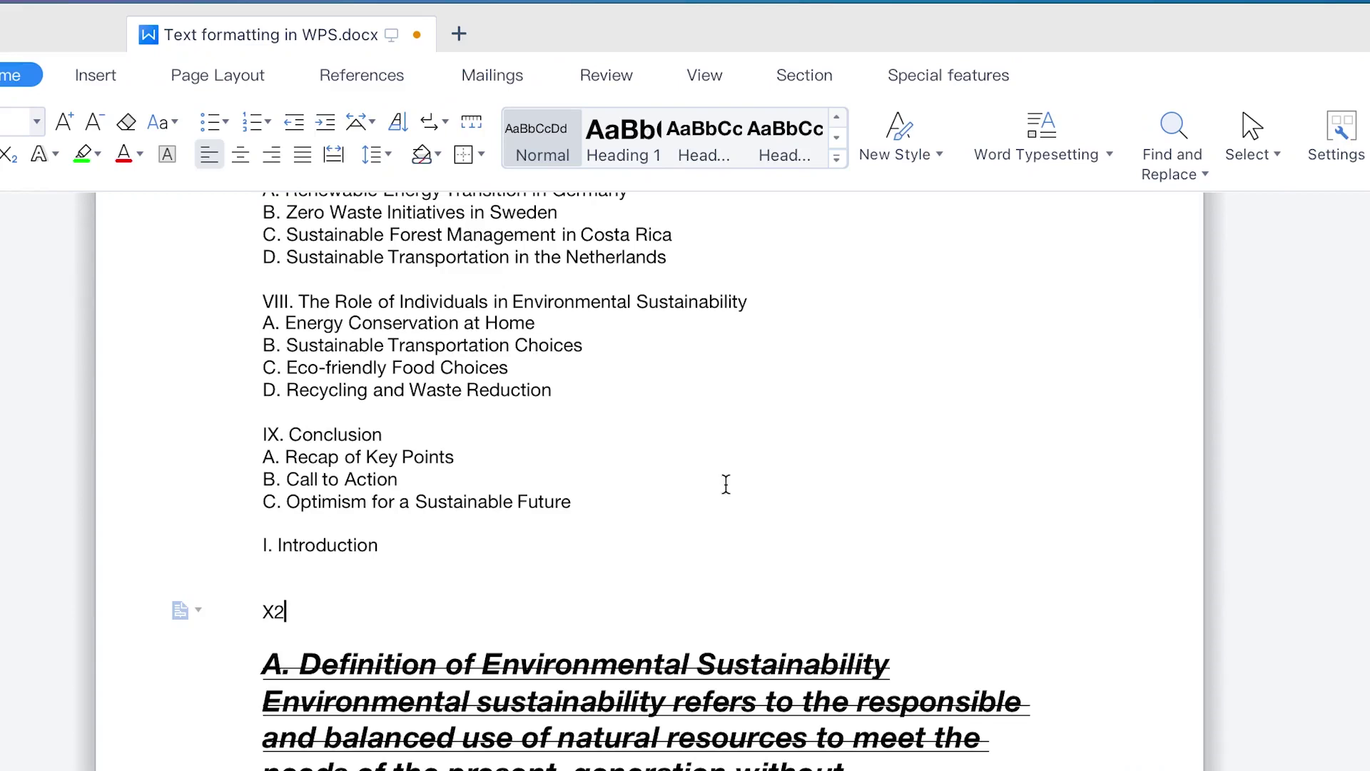
Format the 2 in "X2" as superscript and switch it to subscript.
{"action": "left_click_drag", "start_coordinate": [315, 605], "coordinate": [275, 609]}
{"action": "left_click", "coordinate": [0, 154]}
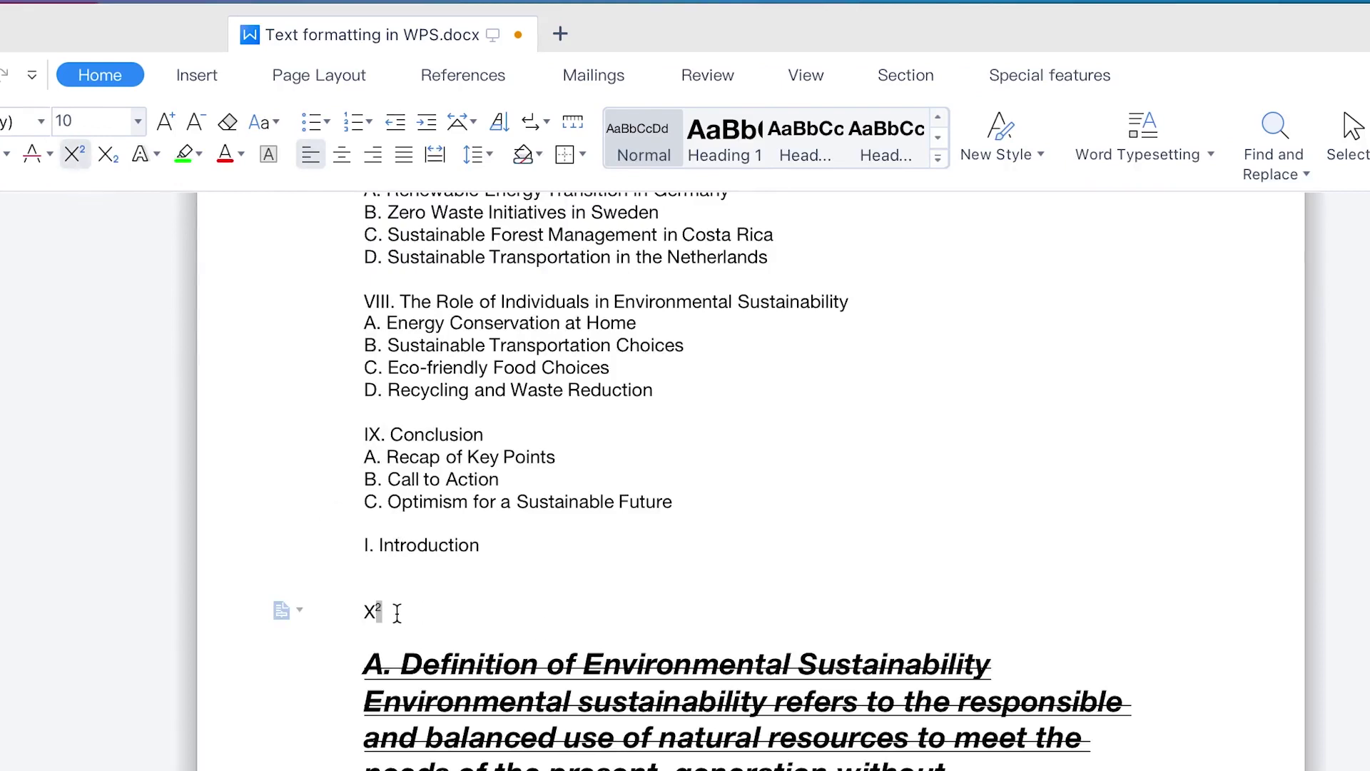
{"action": "left_click", "coordinate": [105, 157]}
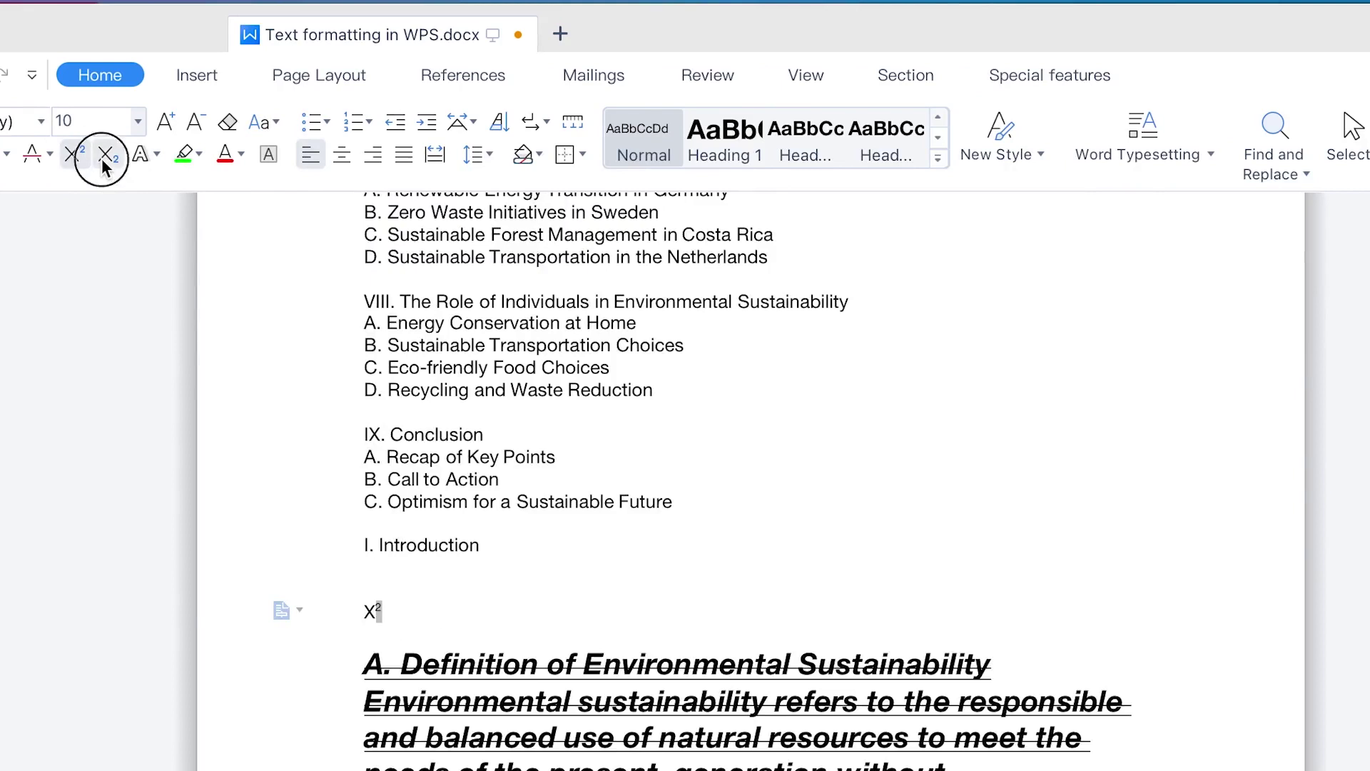
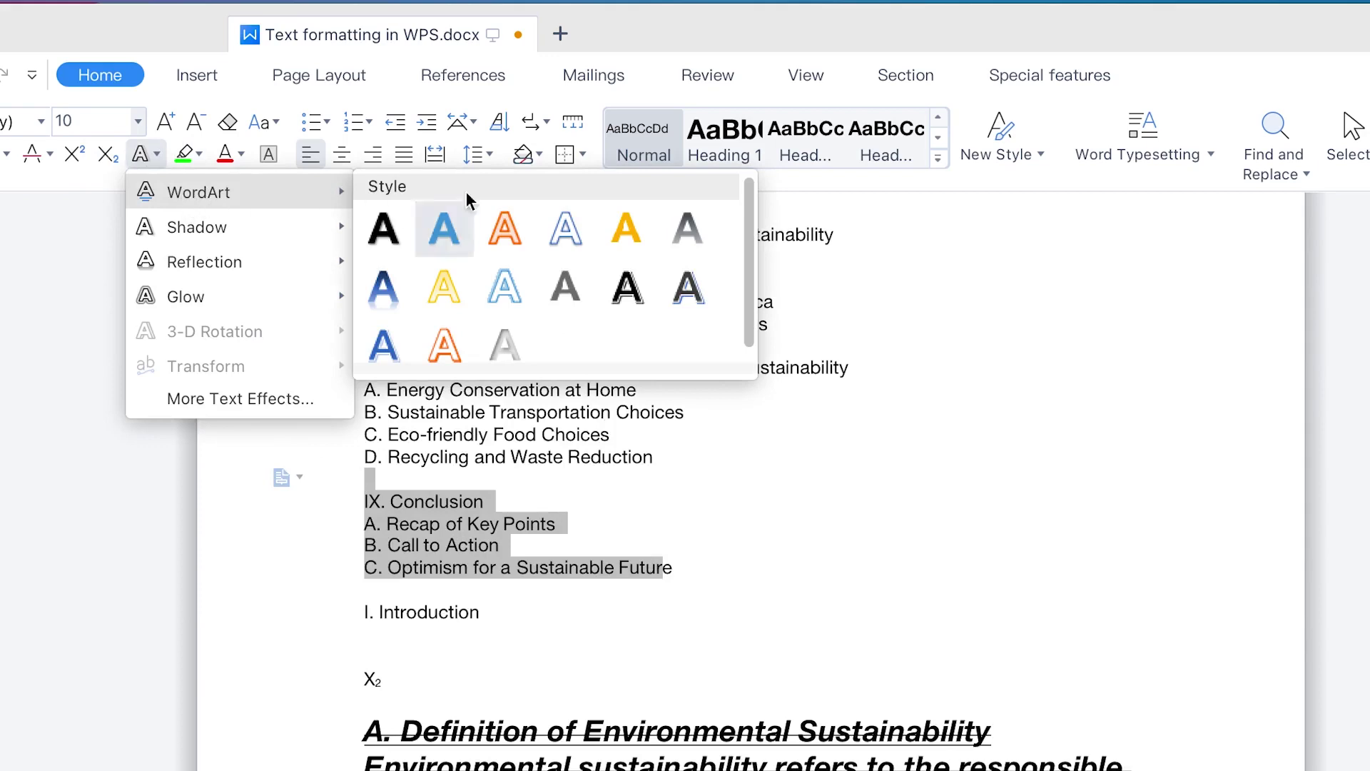
Apply the solid blue WordArt style to the selected Conclusion section, and look at the Shadow, Reflection and Glow options without applying any.
{"action": "left_click", "coordinate": [435, 229]}
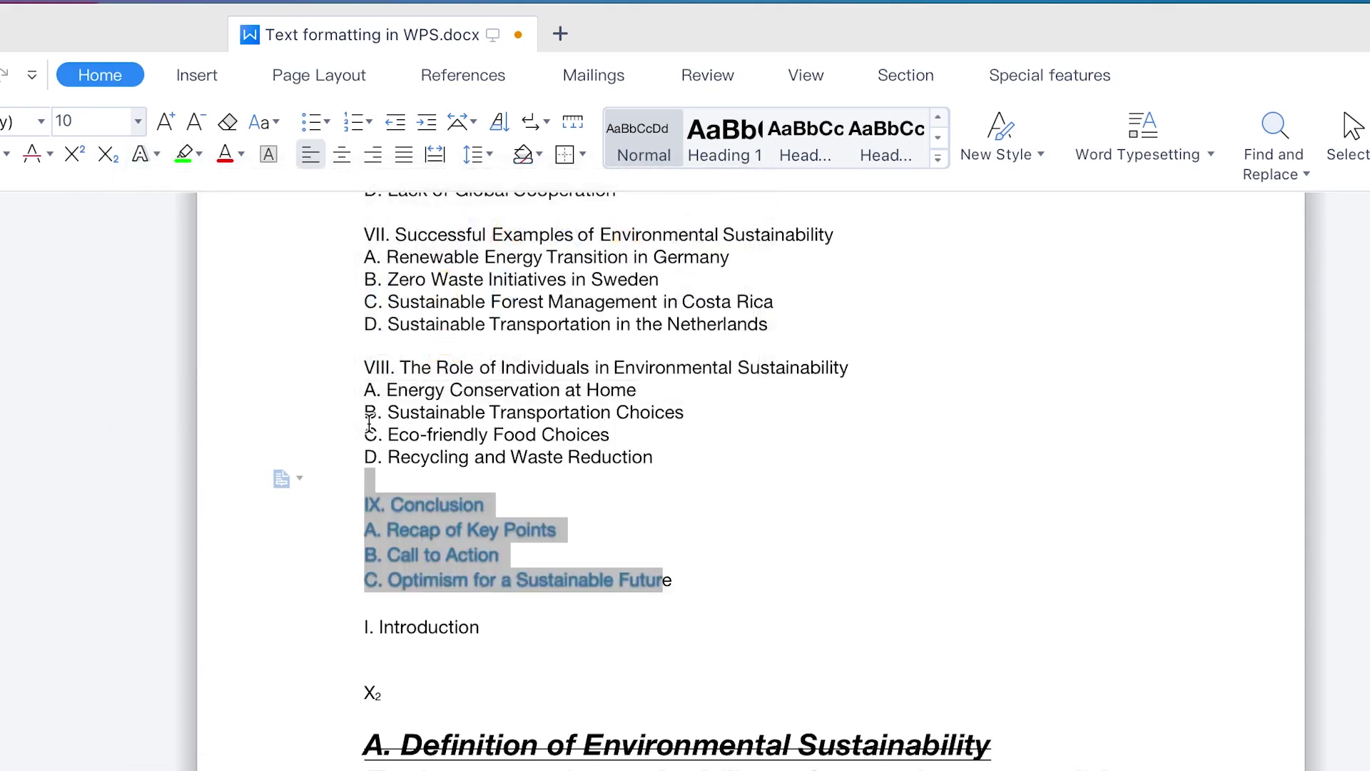
{"action": "left_click", "coordinate": [157, 154]}
{"action": "mouse_move", "coordinate": [203, 205]}
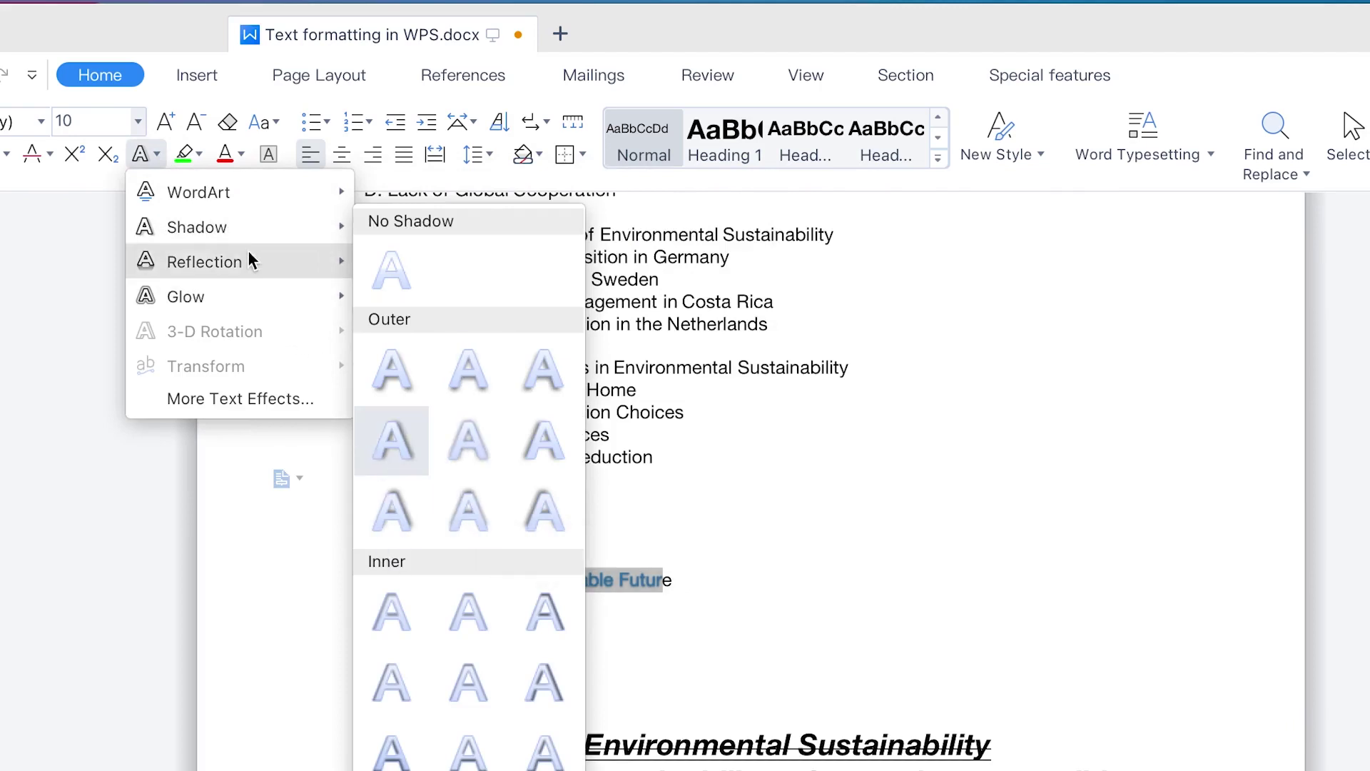
{"action": "mouse_move", "coordinate": [254, 263]}
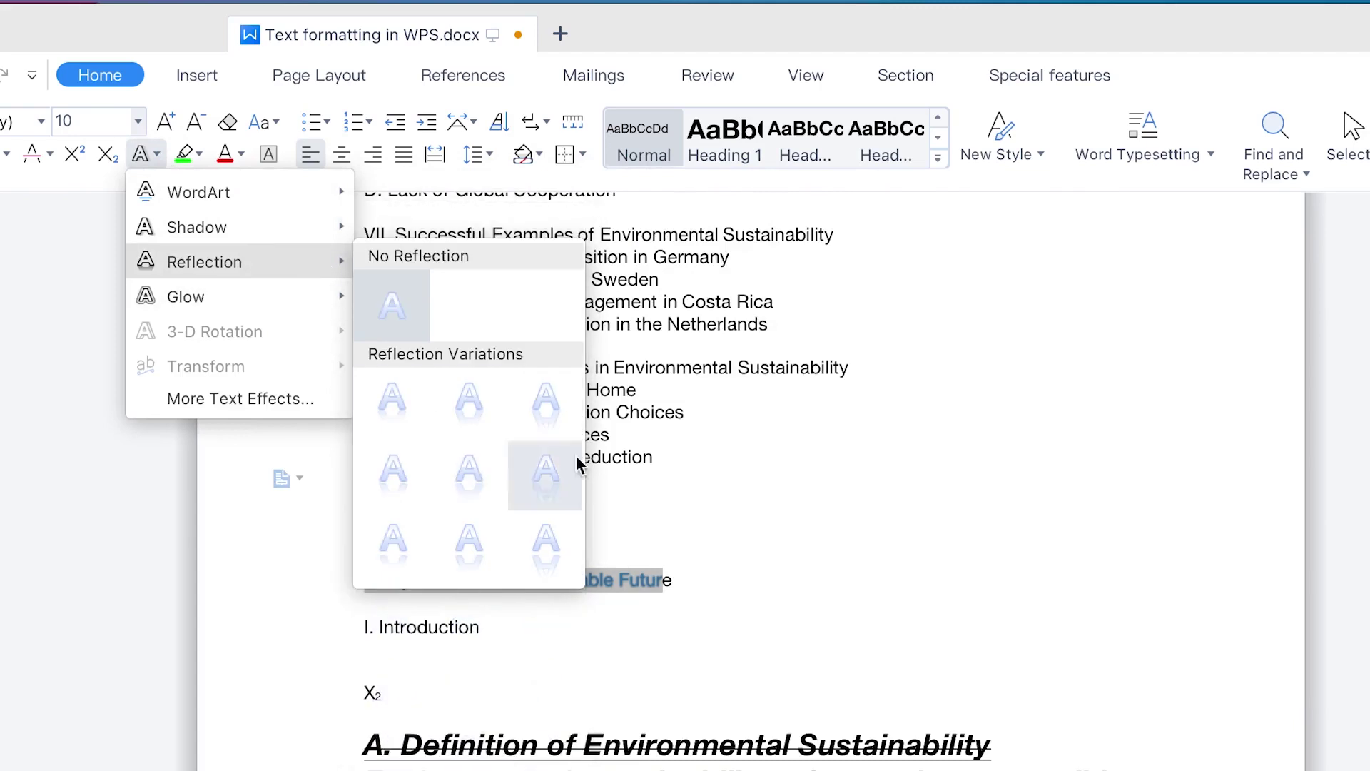
{"action": "mouse_move", "coordinate": [294, 322]}
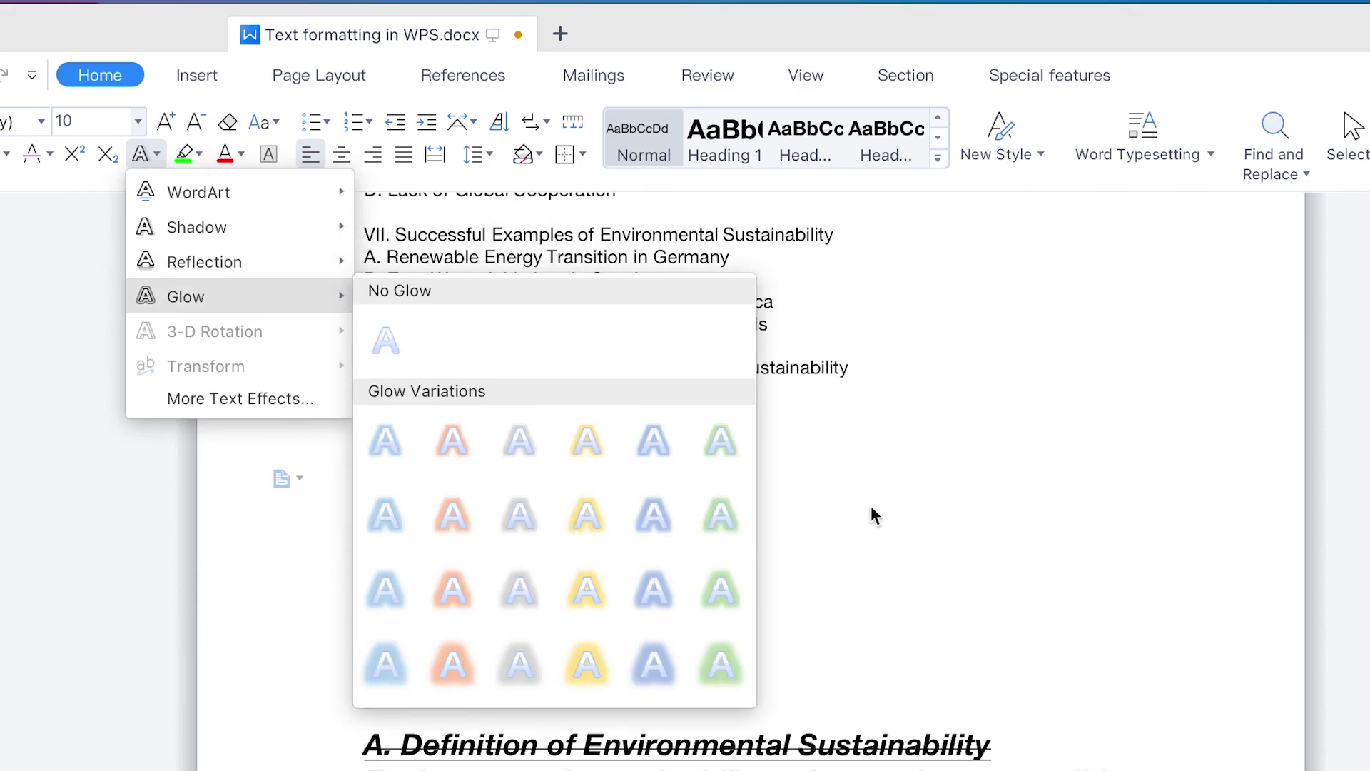
{"action": "key", "text": "Escape"}
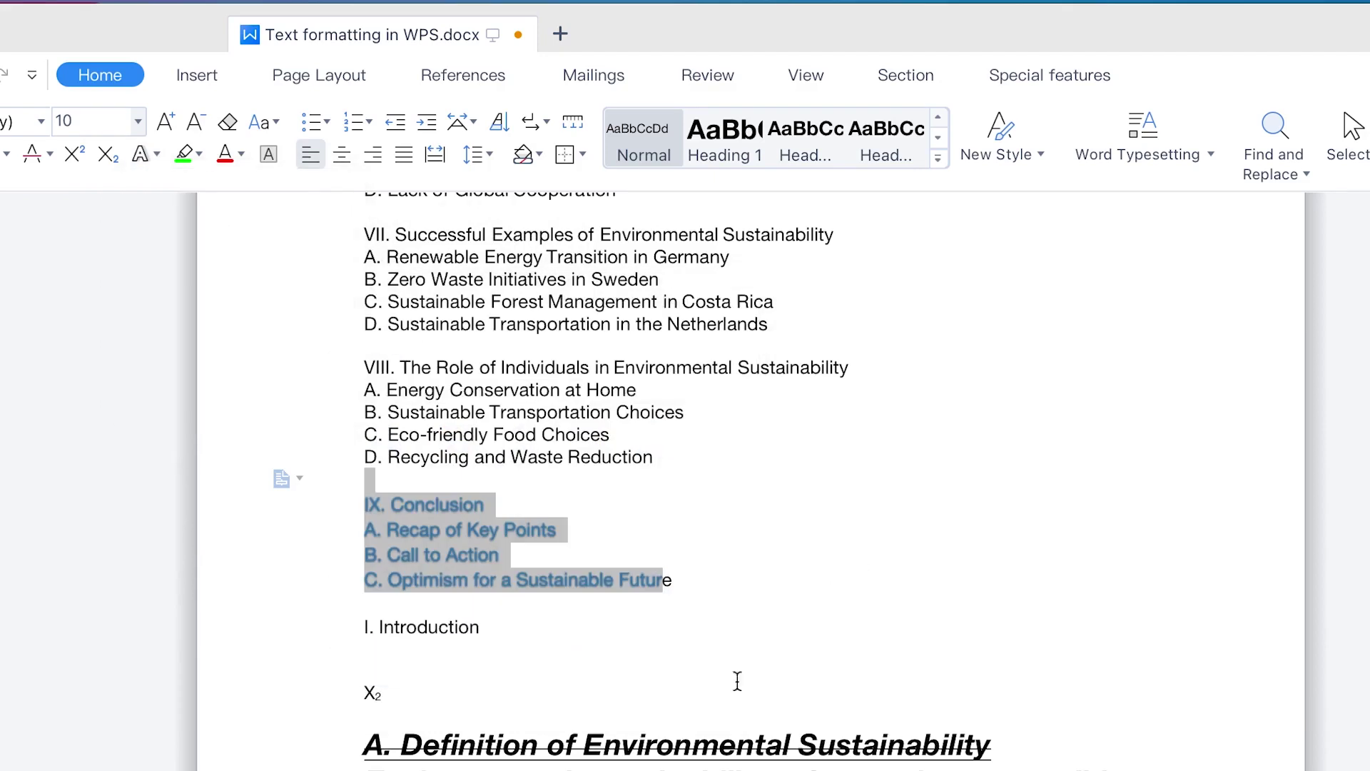
Set the font colour of the Importance of Environmental Sustainability heading and paragraph to red and change it to the light blue theme colour.
{"action": "scroll", "coordinate": [734, 679], "scroll_direction": "down", "scroll_amount": 5}
{"action": "left_click_drag", "start_coordinate": [681, 760], "coordinate": [321, 630]}
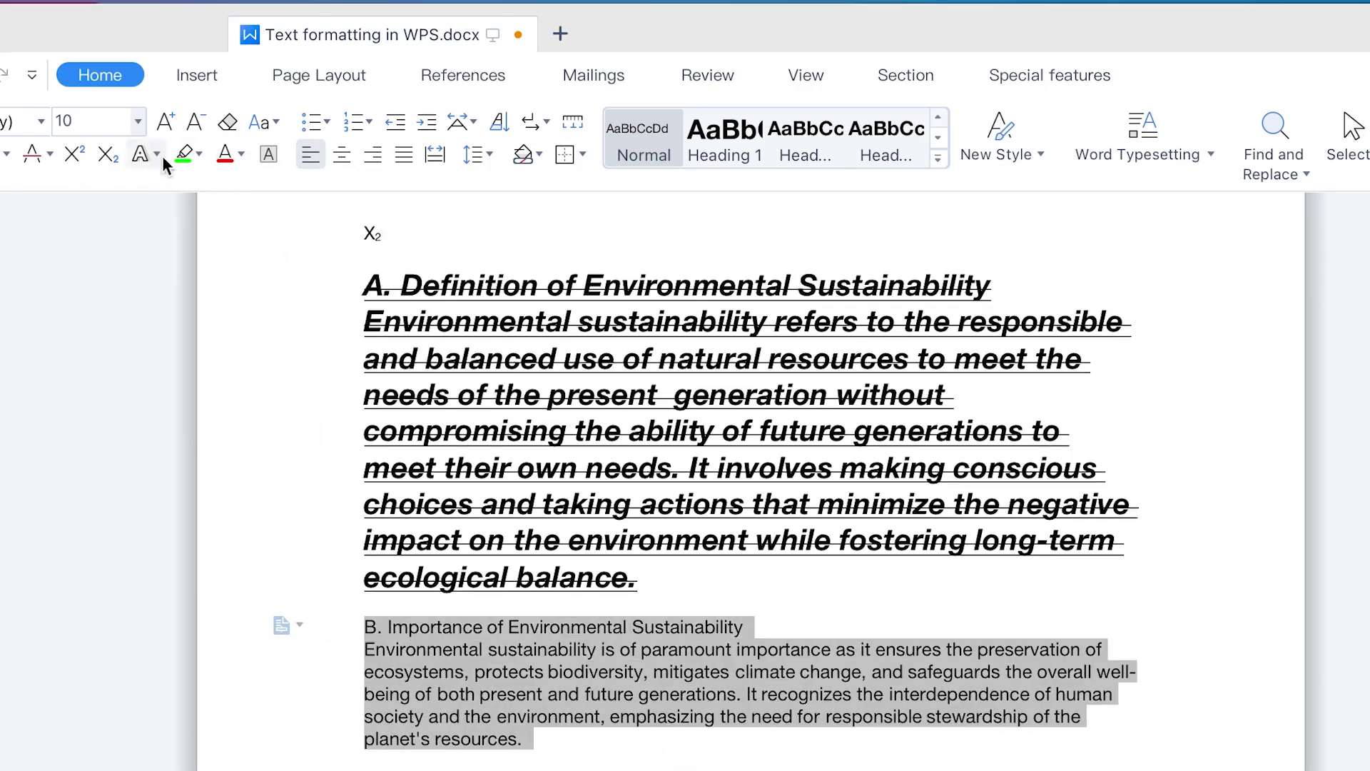
{"action": "left_click", "coordinate": [242, 154]}
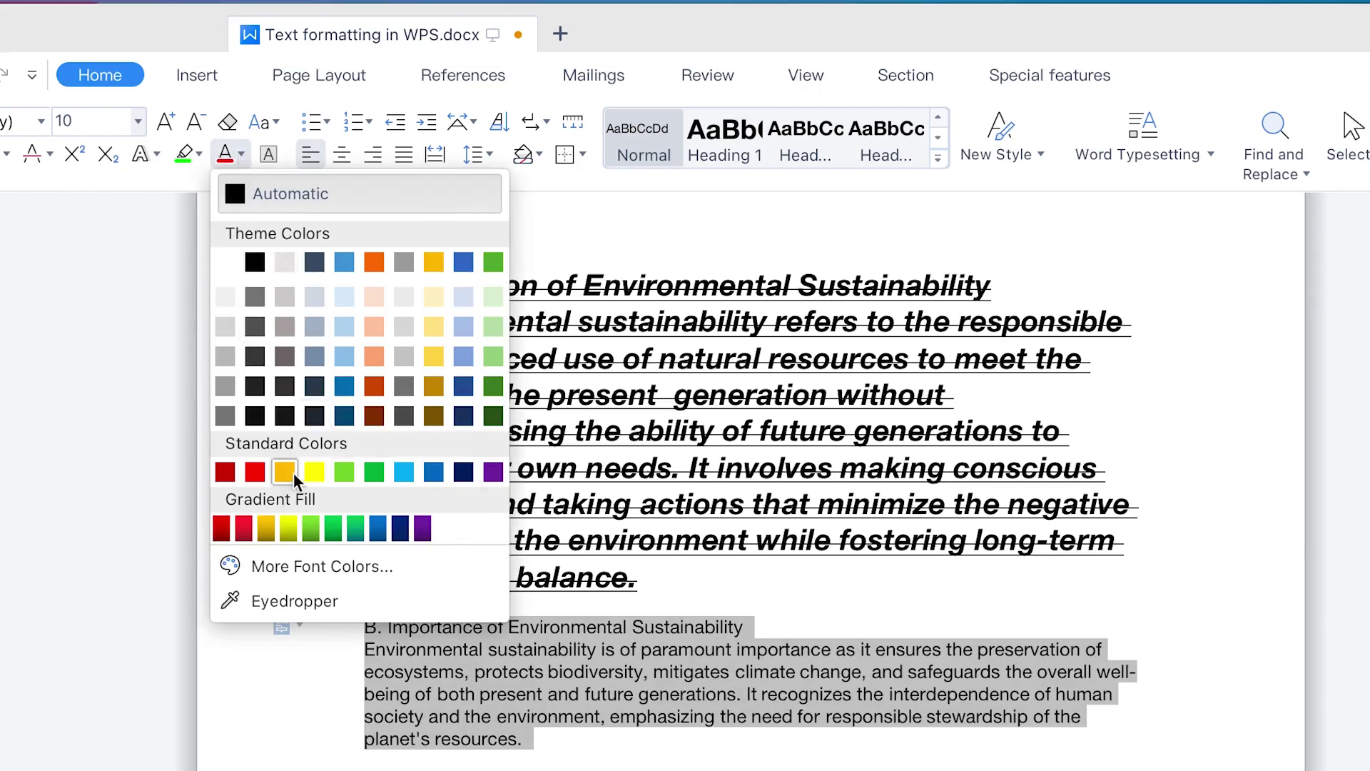
{"action": "left_click", "coordinate": [257, 470]}
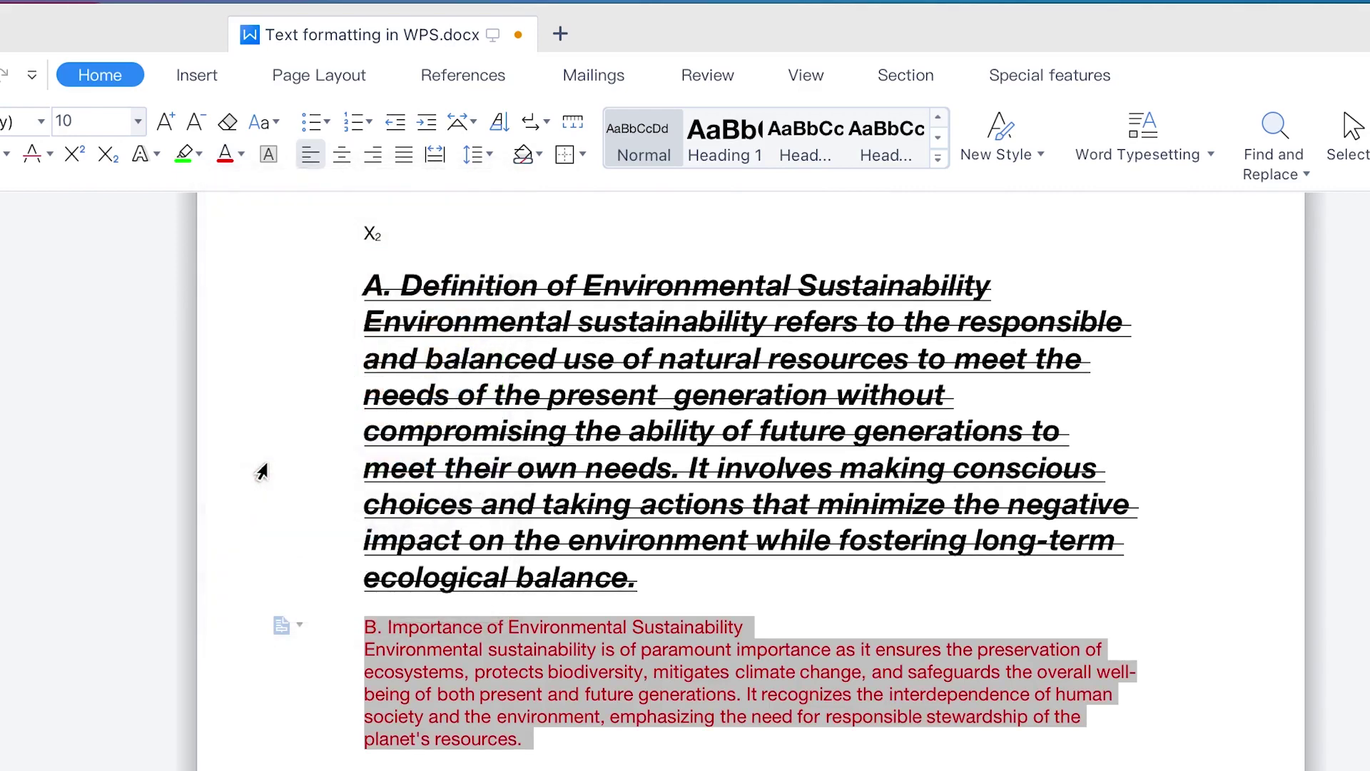
{"action": "left_click", "coordinate": [242, 154]}
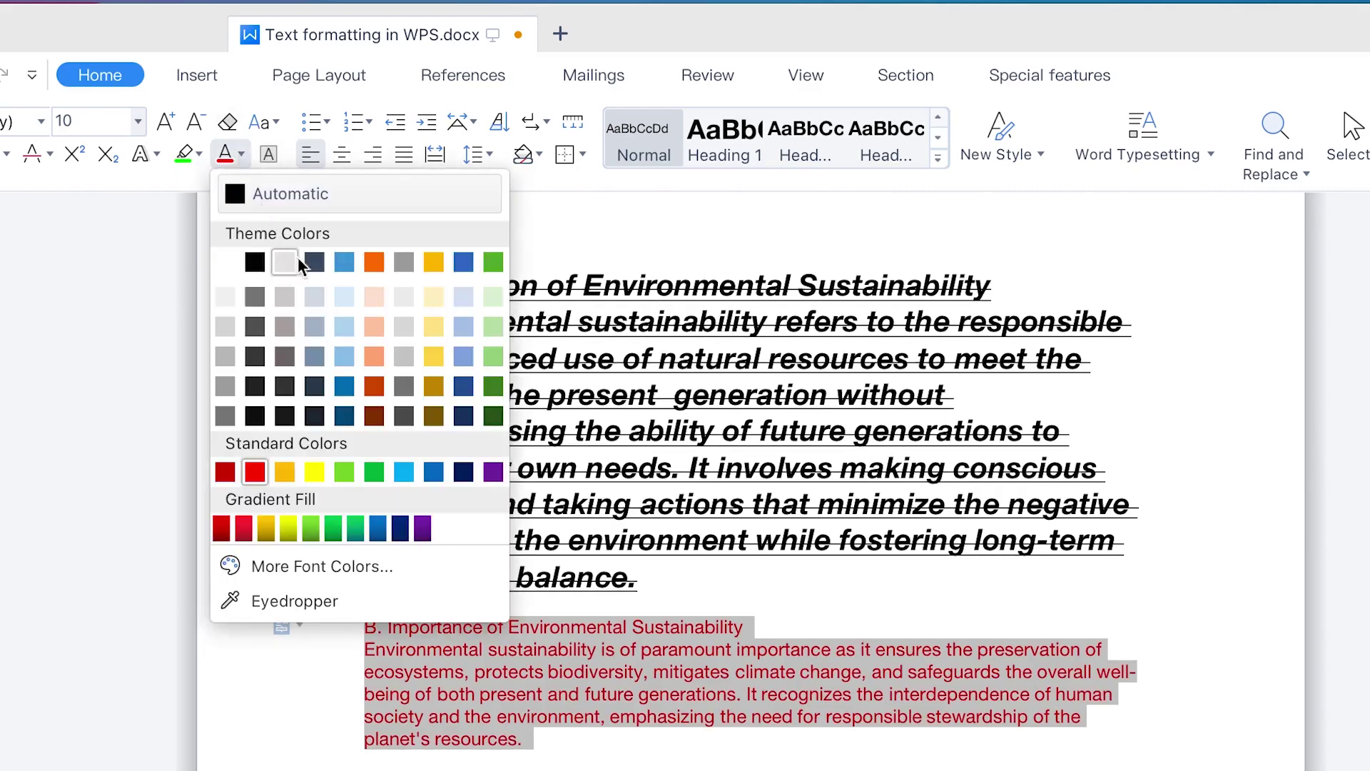
{"action": "left_click", "coordinate": [344, 262]}
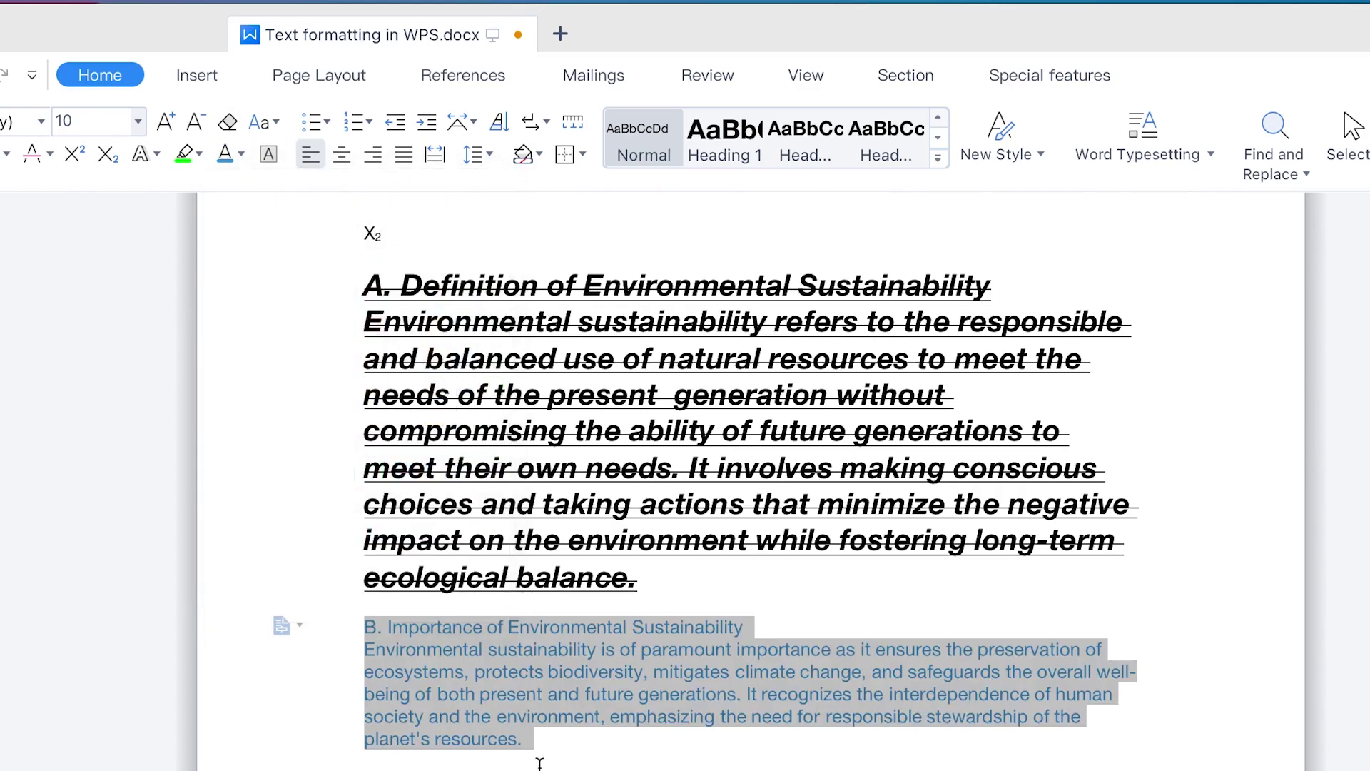
{"action": "left_click", "coordinate": [587, 696]}
Highlight the Importance of Environmental Sustainability heading and paragraph in bright green and switch the highlight to light grey.
{"action": "left_click_drag", "start_coordinate": [574, 744], "coordinate": [352, 630]}
{"action": "left_click", "coordinate": [199, 155]}
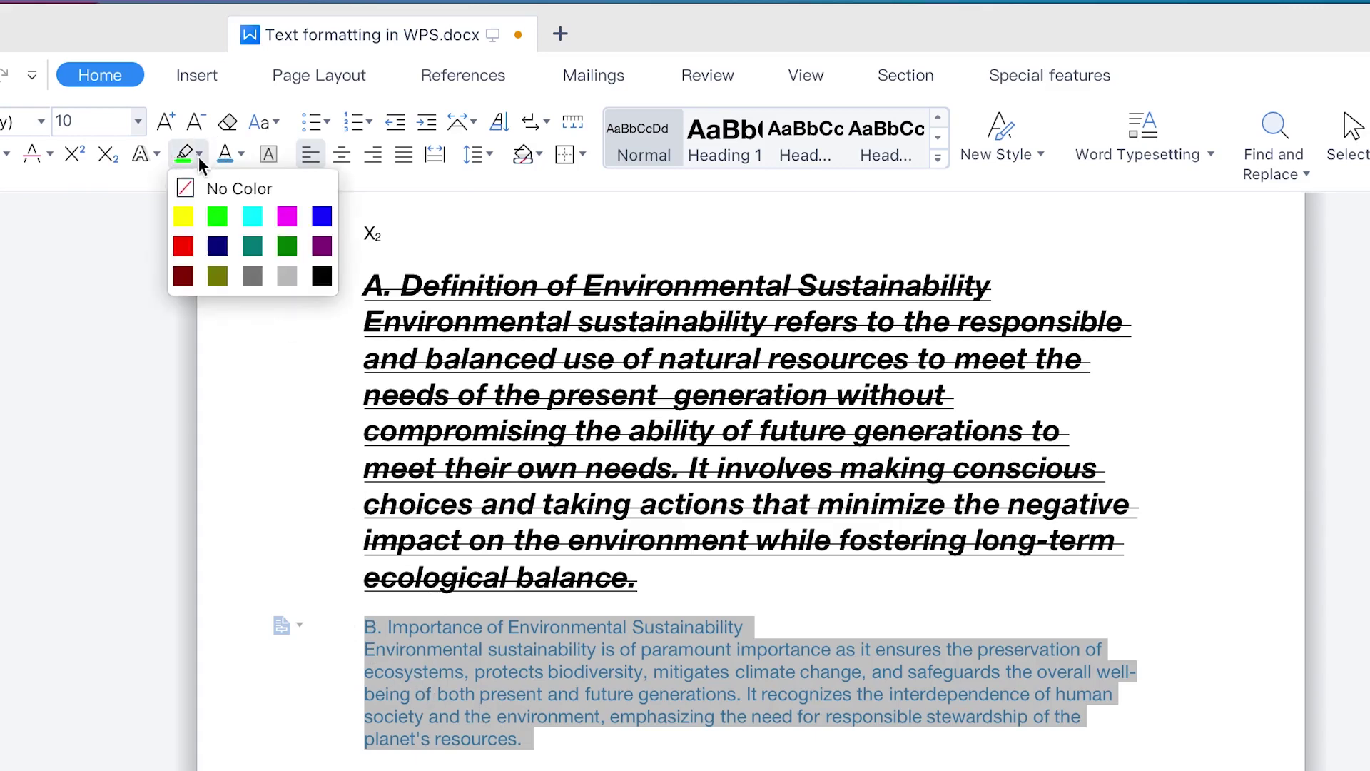
{"action": "left_click", "coordinate": [216, 215]}
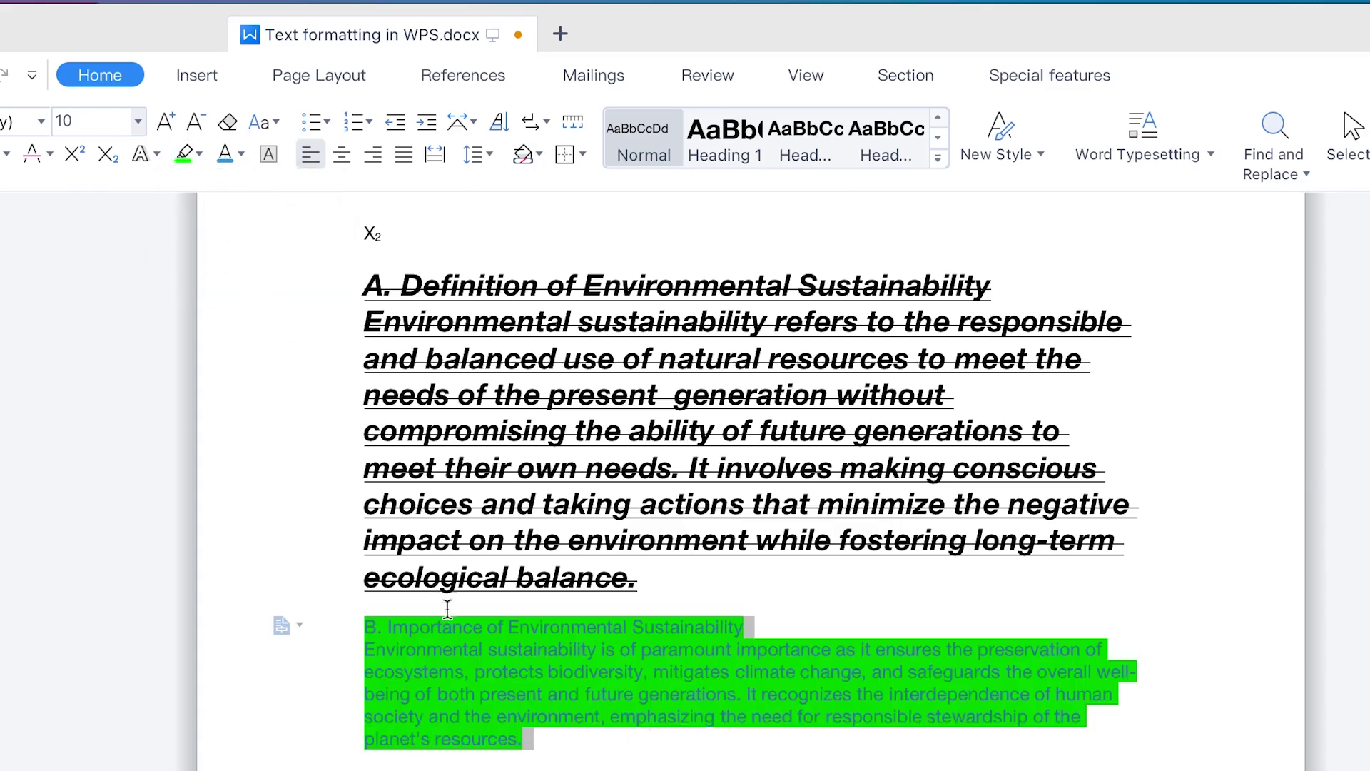
{"action": "left_click", "coordinate": [199, 155]}
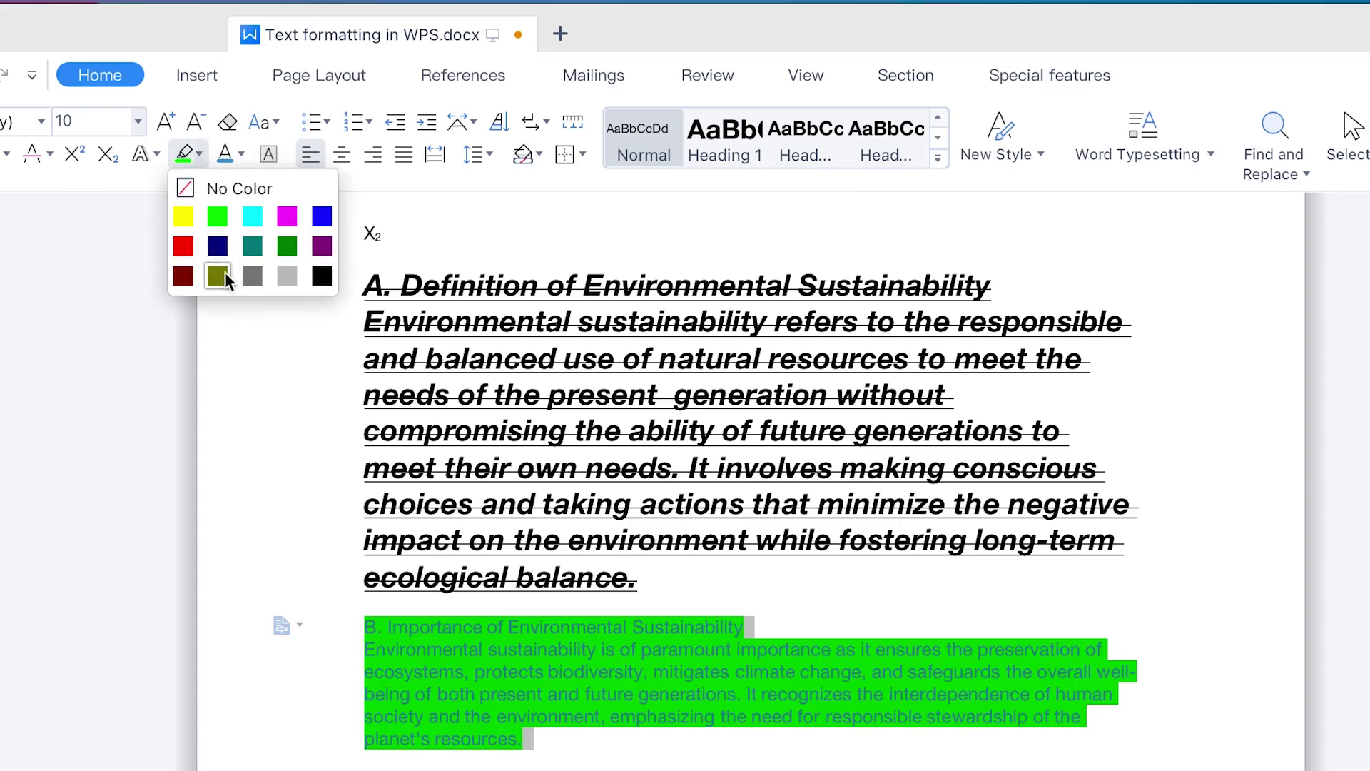
{"action": "left_click", "coordinate": [288, 276]}
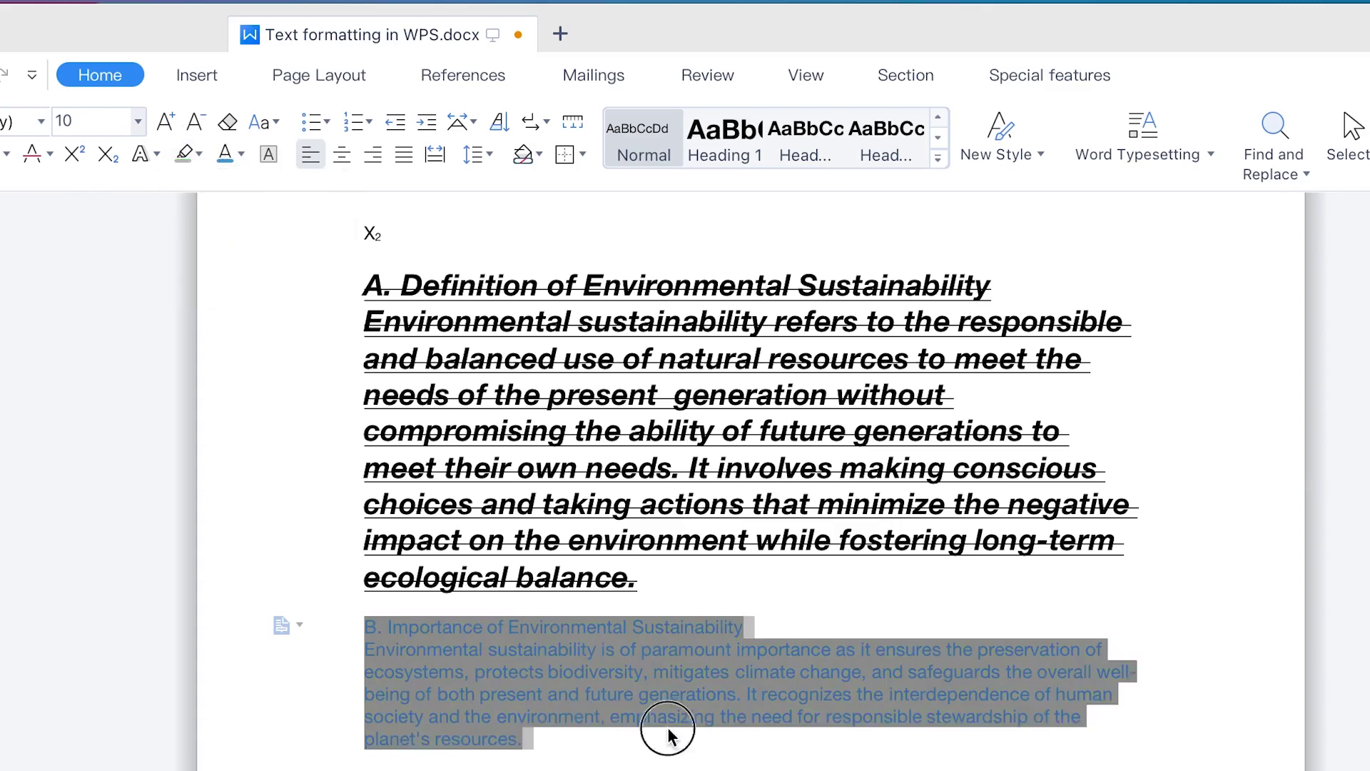
Remove the highlight from the Importance of Environmental Sustainability section by setting it to No Color.
{"action": "left_click_drag", "start_coordinate": [576, 750], "coordinate": [355, 625]}
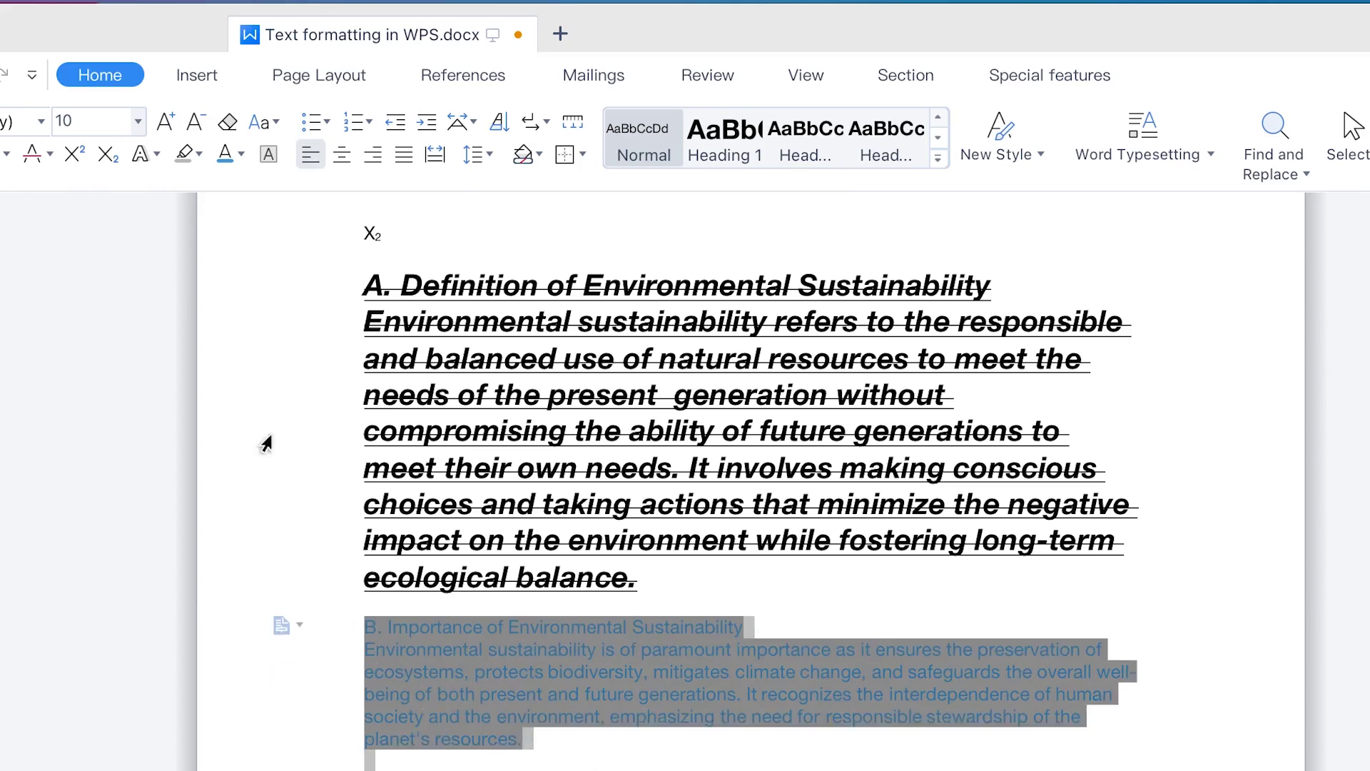
{"action": "left_click", "coordinate": [199, 153]}
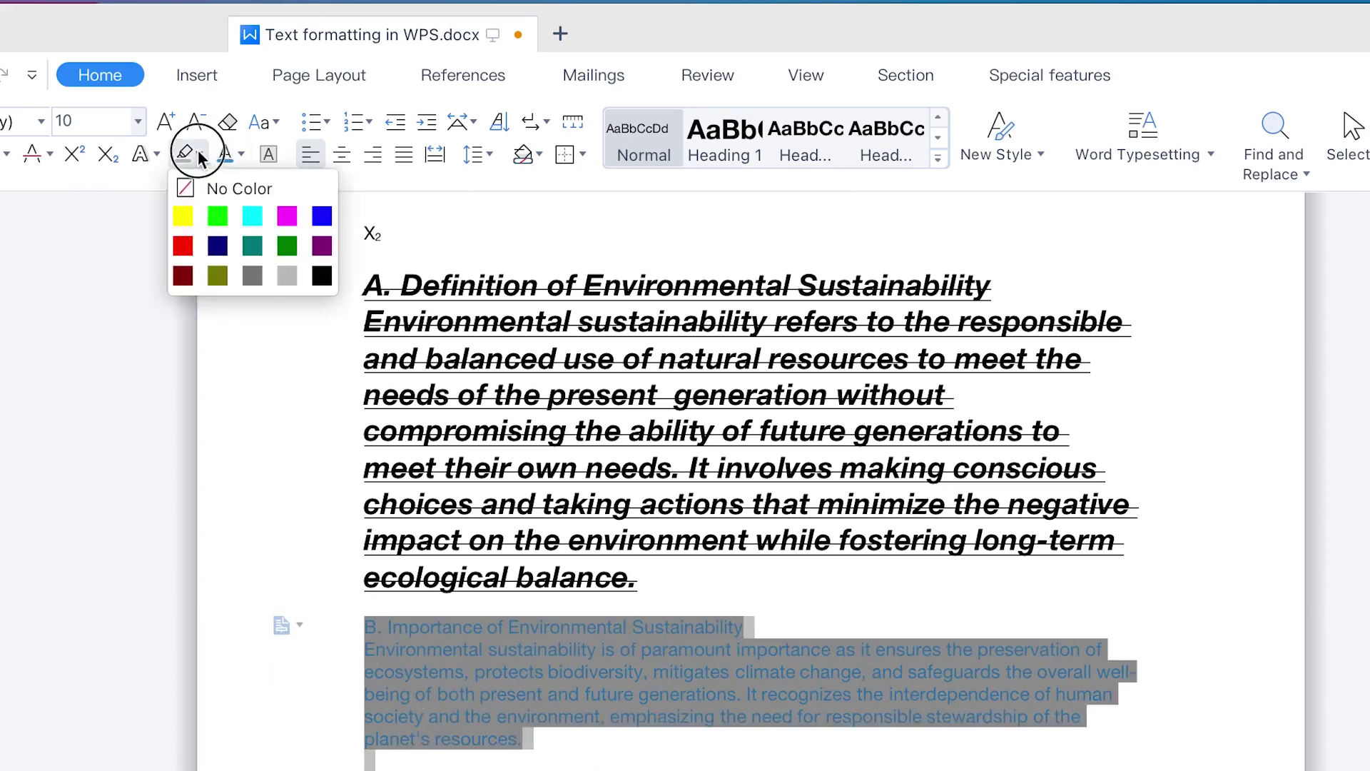
{"action": "left_click", "coordinate": [206, 188]}
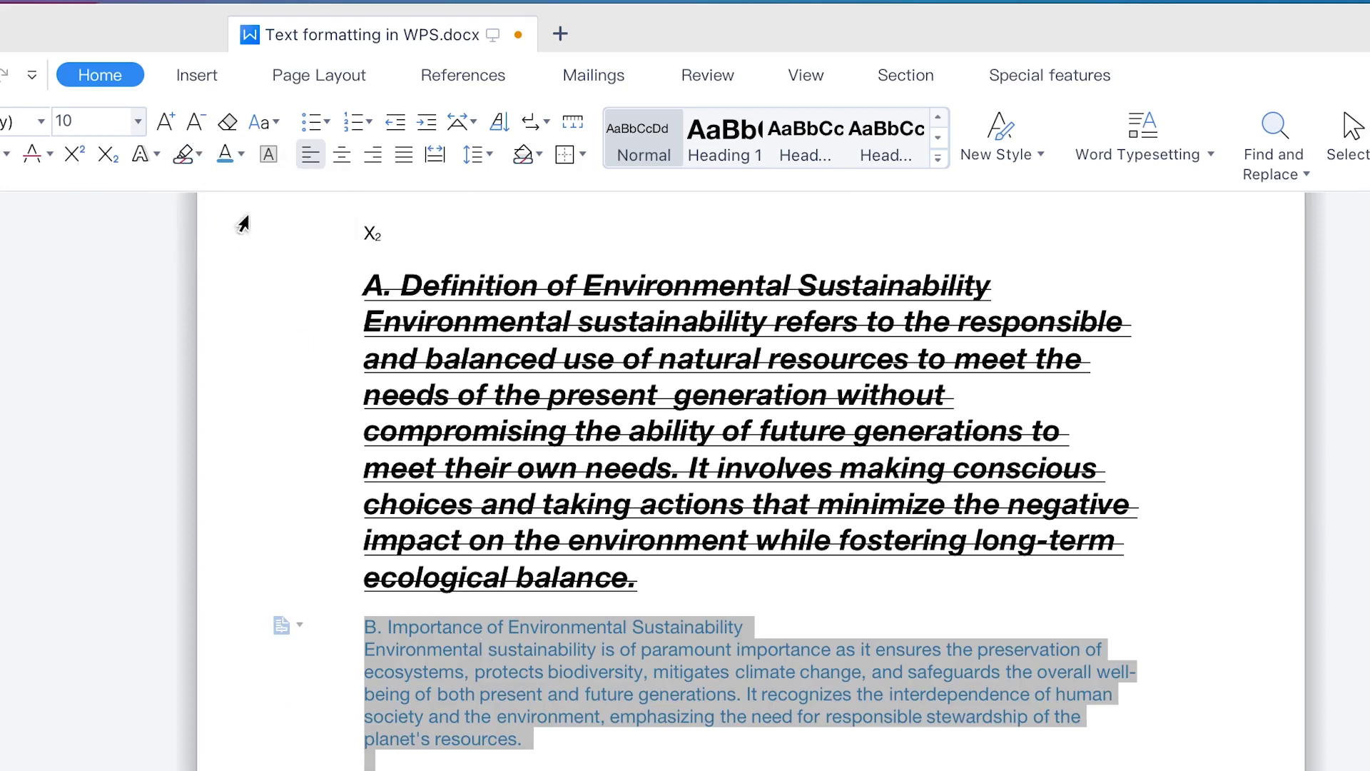
{"action": "left_click", "coordinate": [200, 152]}
{"action": "left_click", "coordinate": [190, 184]}
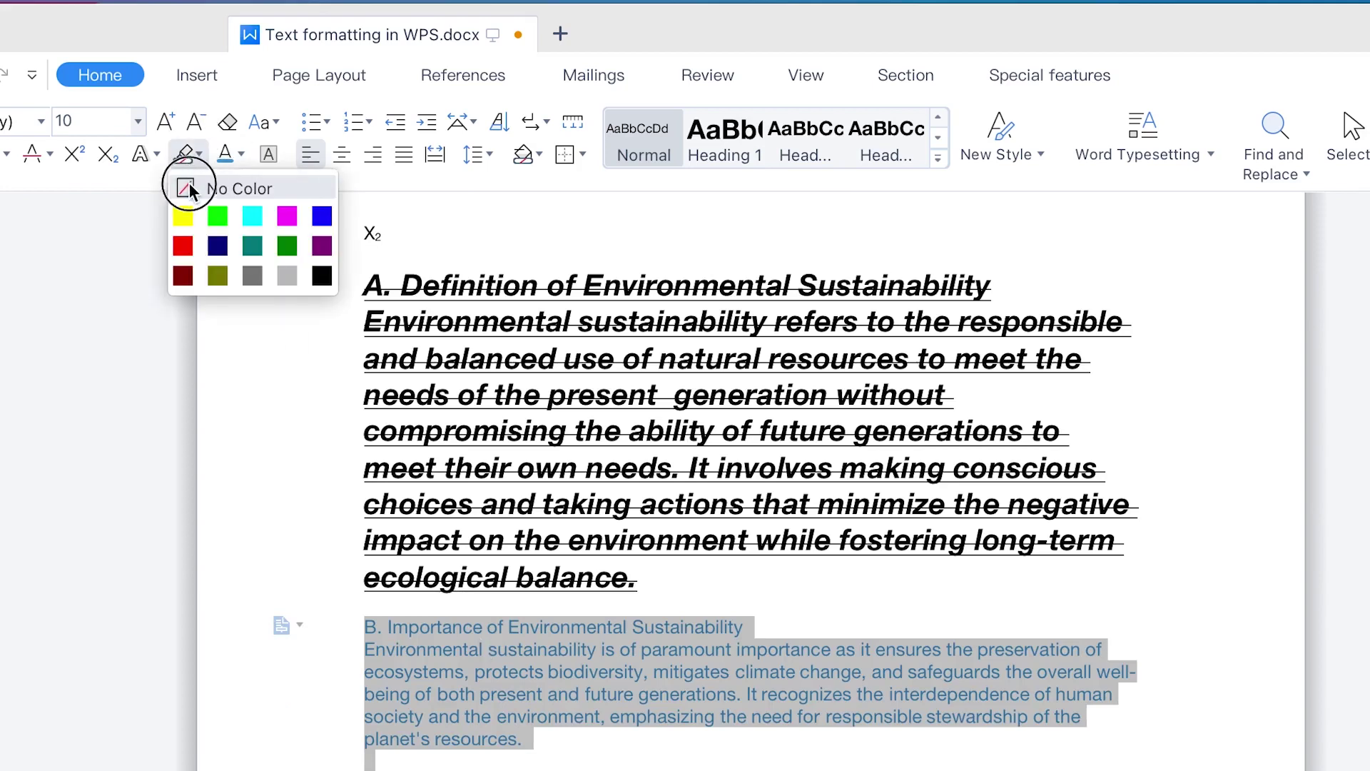
{"action": "left_click_drag", "start_coordinate": [698, 699], "coordinate": [664, 741]}
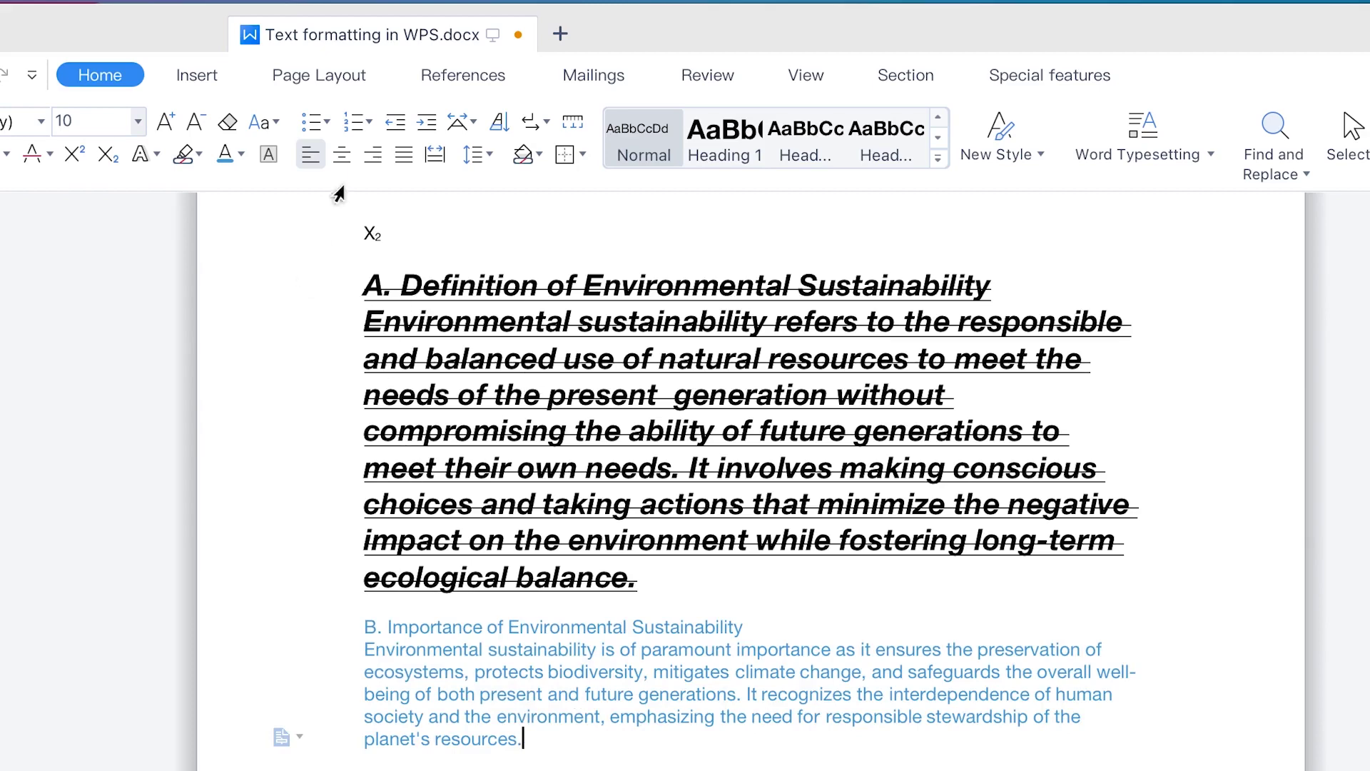
Clear all formatting from the Definition of Environmental Sustainability heading and its paragraph.
{"action": "scroll", "coordinate": [630, 658], "scroll_direction": "down", "scroll_amount": 15}
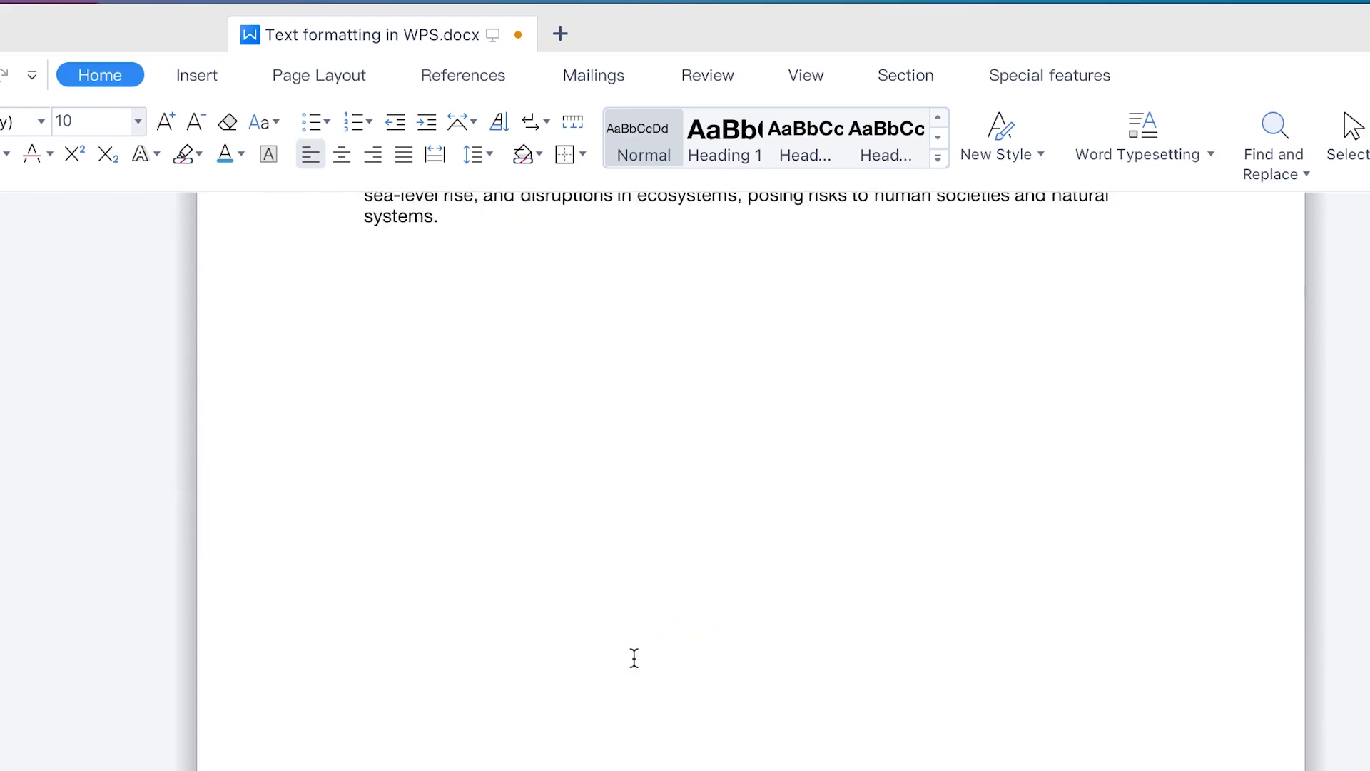
{"action": "scroll", "coordinate": [640, 653], "scroll_direction": "up", "scroll_amount": 3}
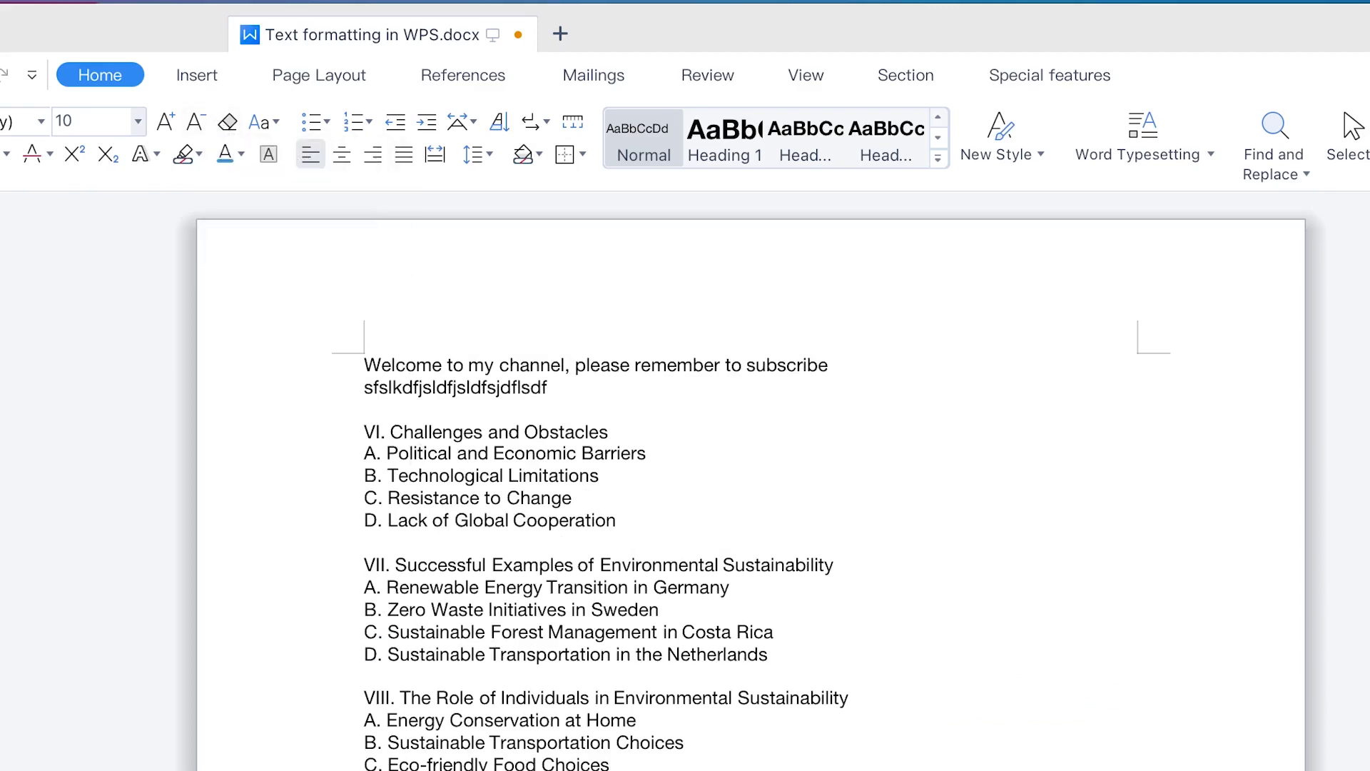
{"action": "scroll", "coordinate": [749, 500], "scroll_direction": "down", "scroll_amount": 5}
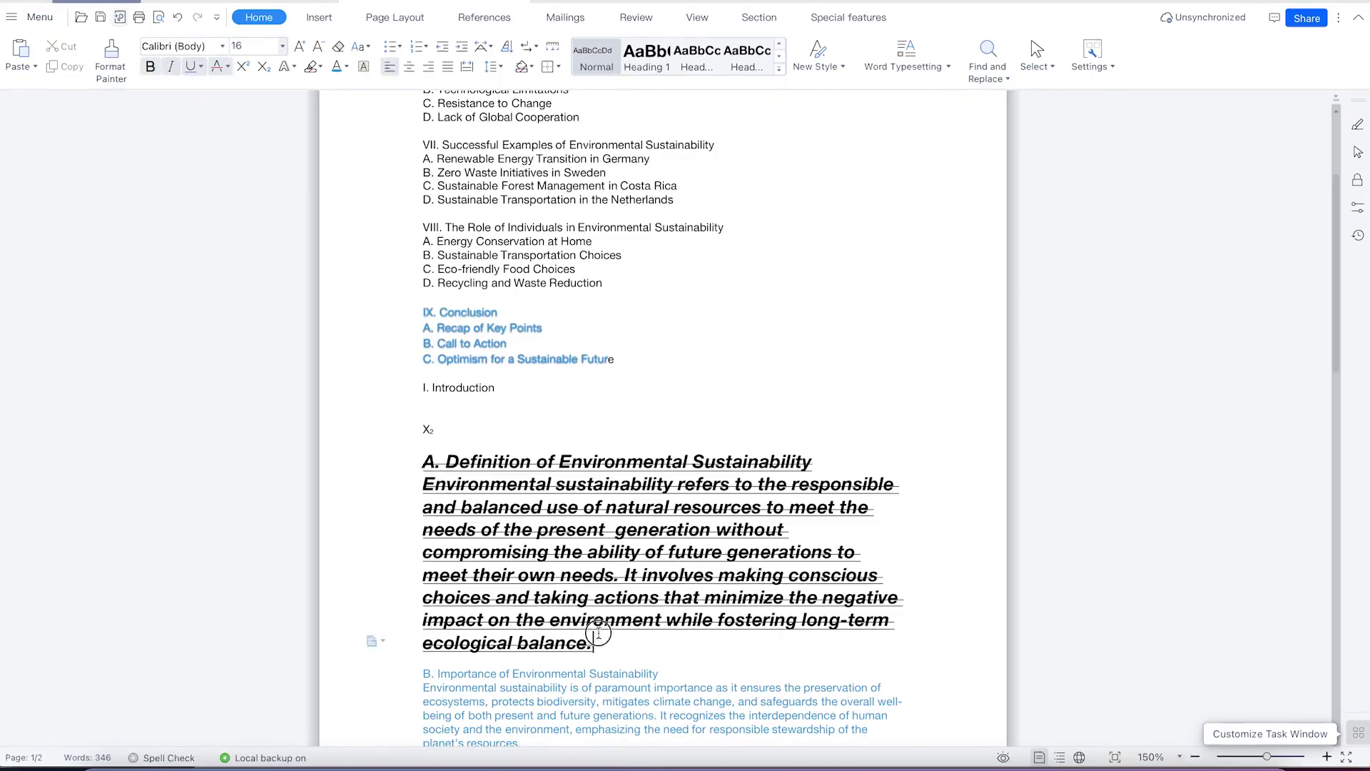
{"action": "left_click_drag", "start_coordinate": [598, 632], "coordinate": [392, 453]}
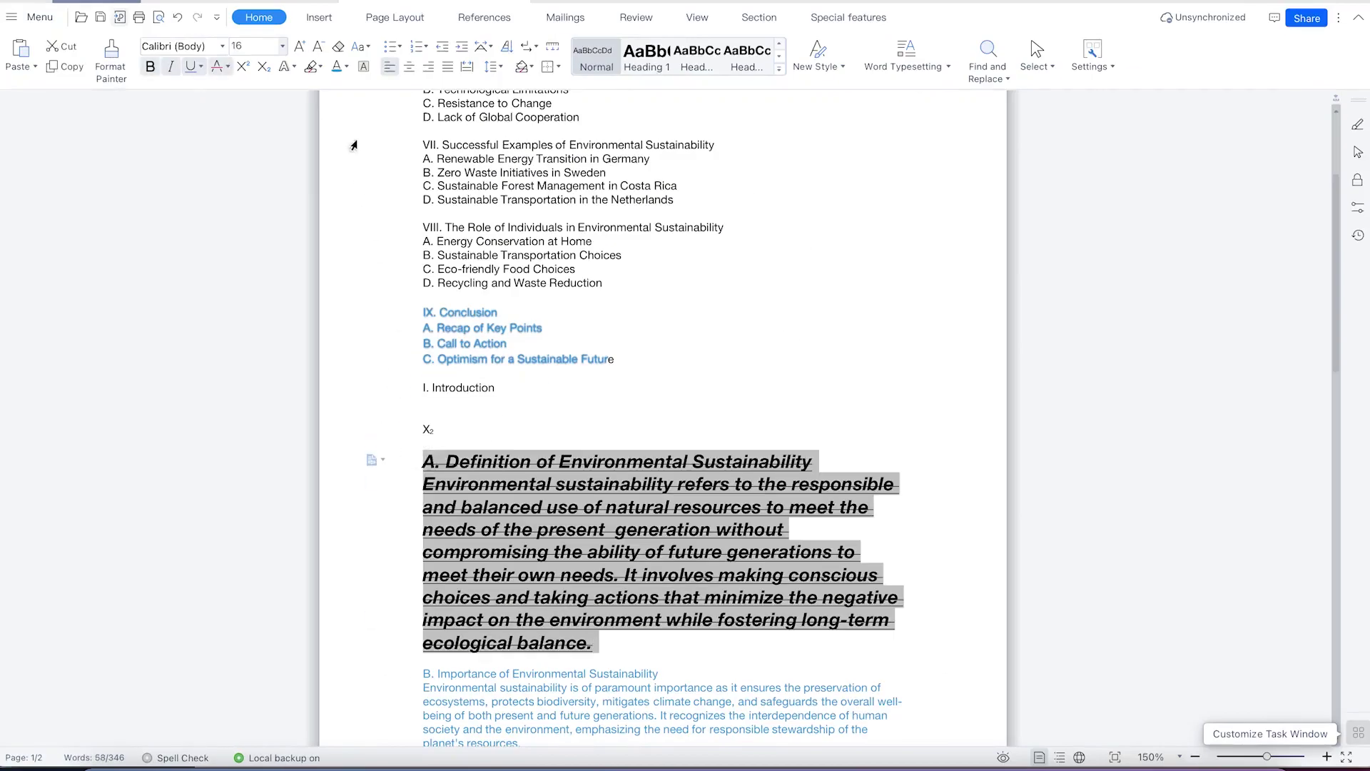
{"action": "left_click", "coordinate": [339, 47]}
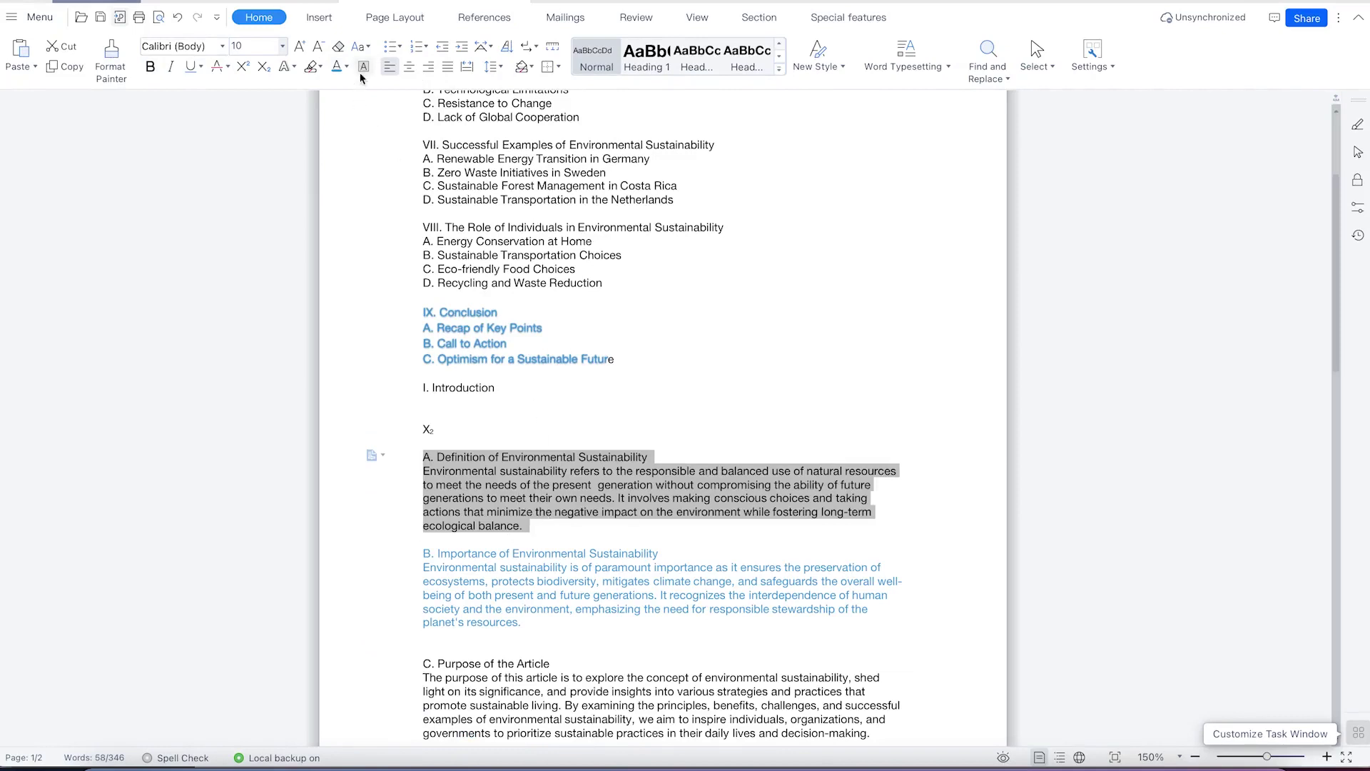
Change the case of the Definition of Environmental Sustainability heading and its paragraph to Uppercase.
{"action": "left_click", "coordinate": [366, 48]}
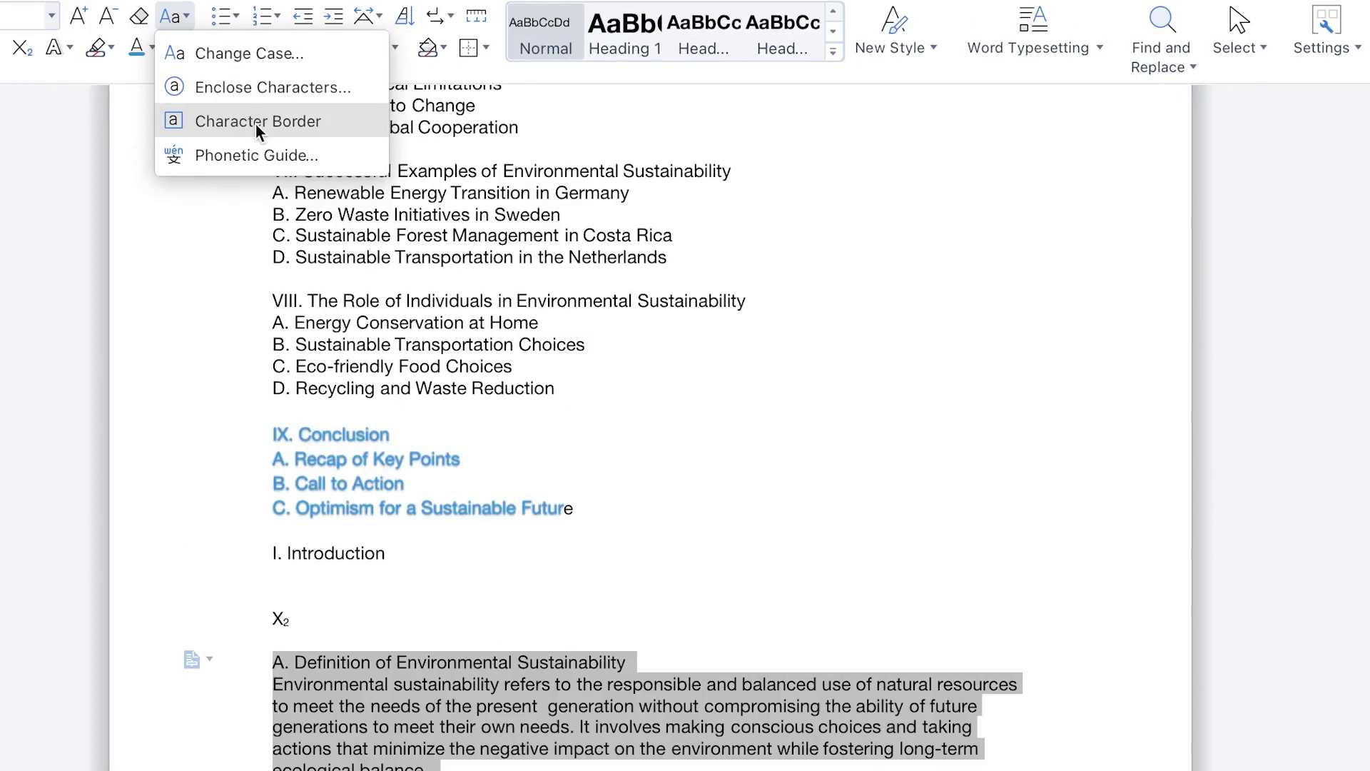
{"action": "left_click", "coordinate": [238, 53]}
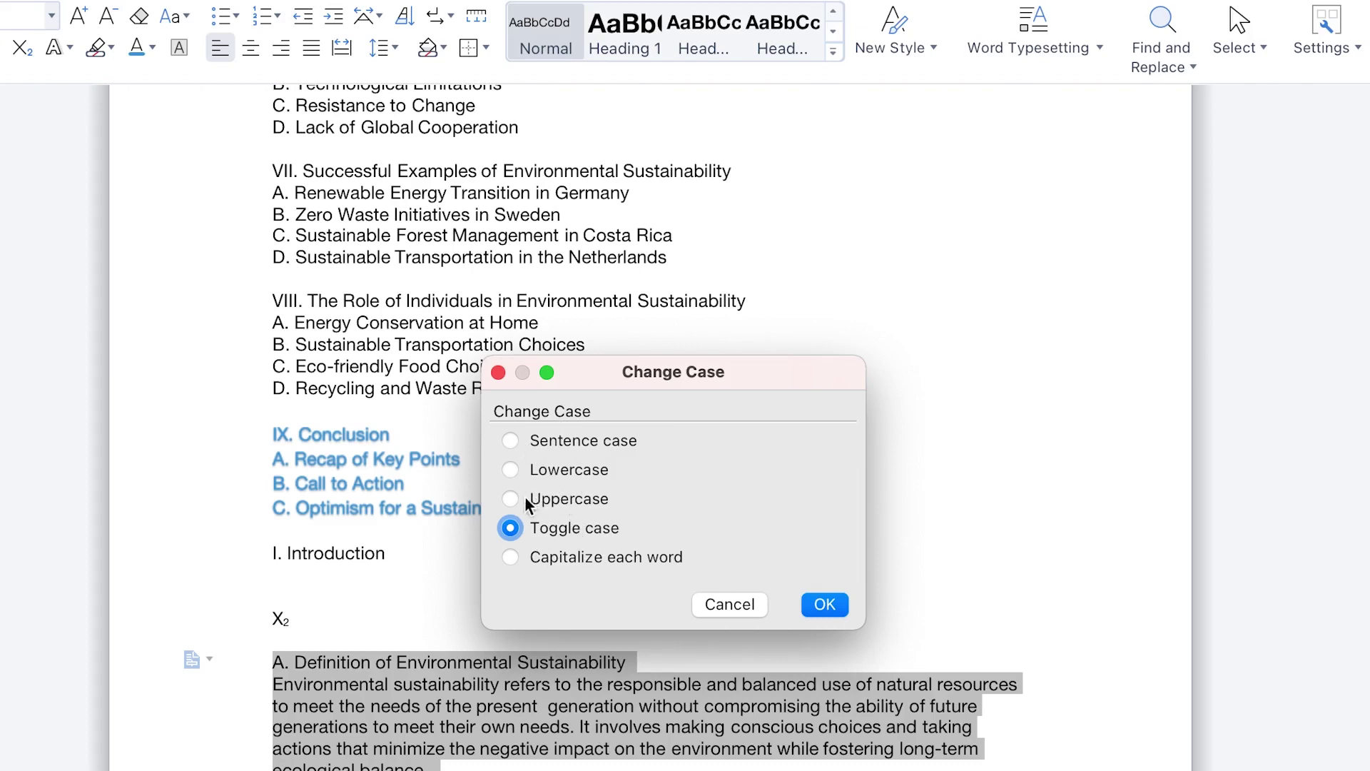
{"action": "left_click", "coordinate": [823, 605]}
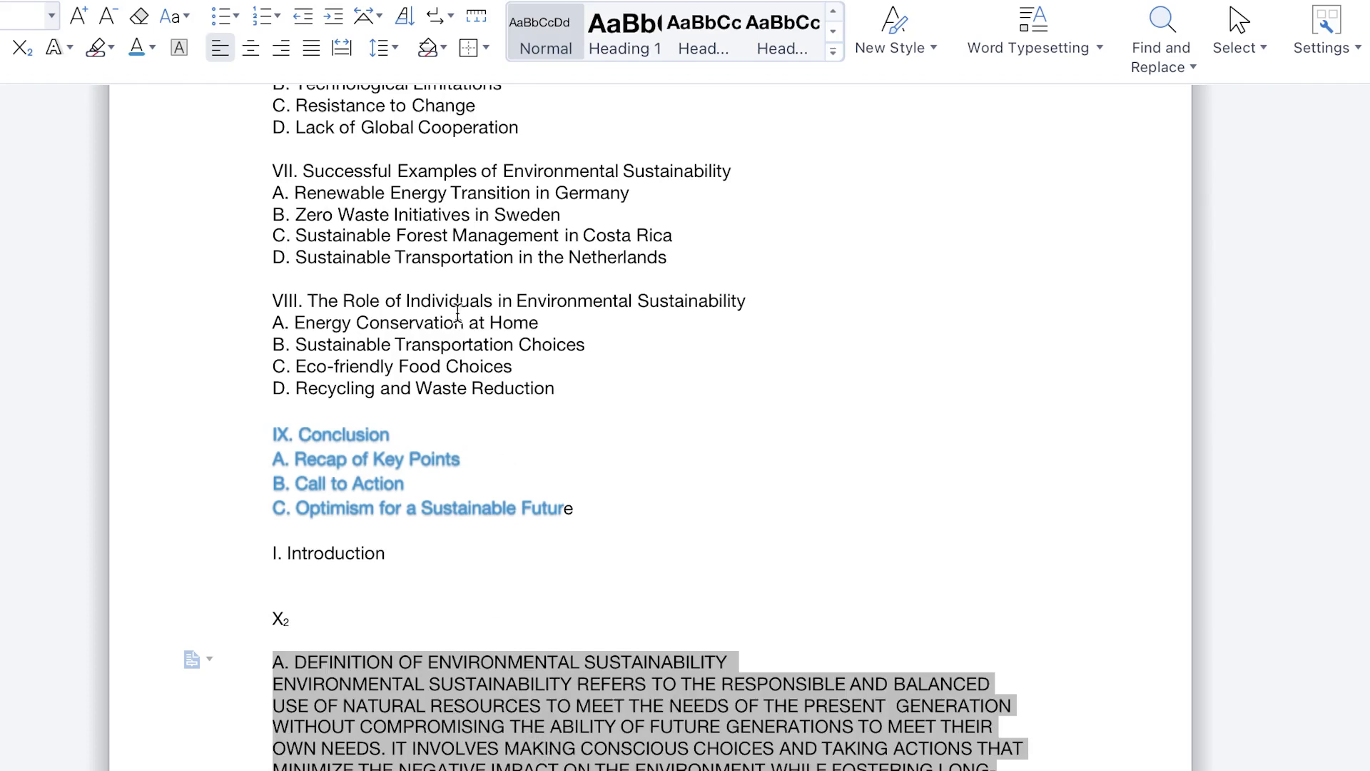
{"action": "left_click", "coordinate": [581, 646]}
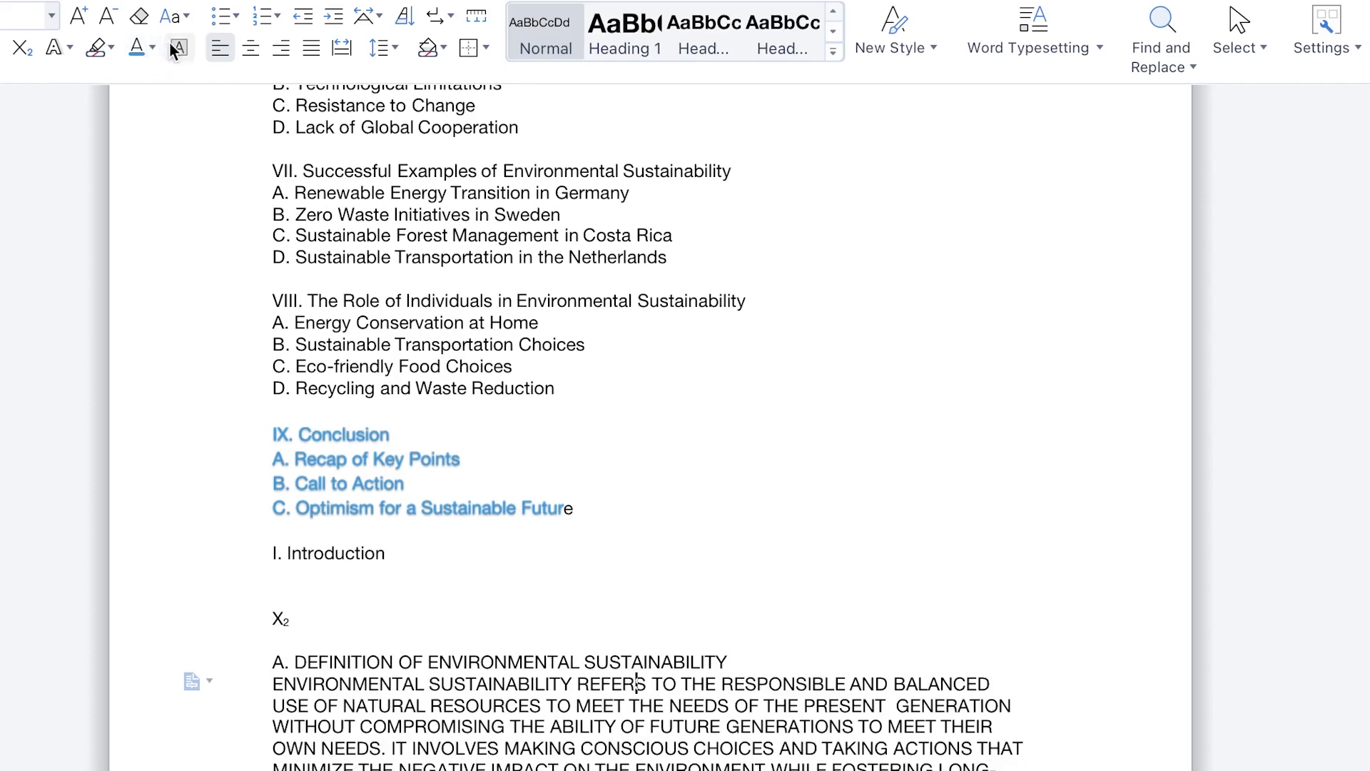
Increase the font size of the uppercase Definition section by several increments and decrease it back to 10.
{"action": "left_click_drag", "start_coordinate": [564, 767], "coordinate": [272, 661]}
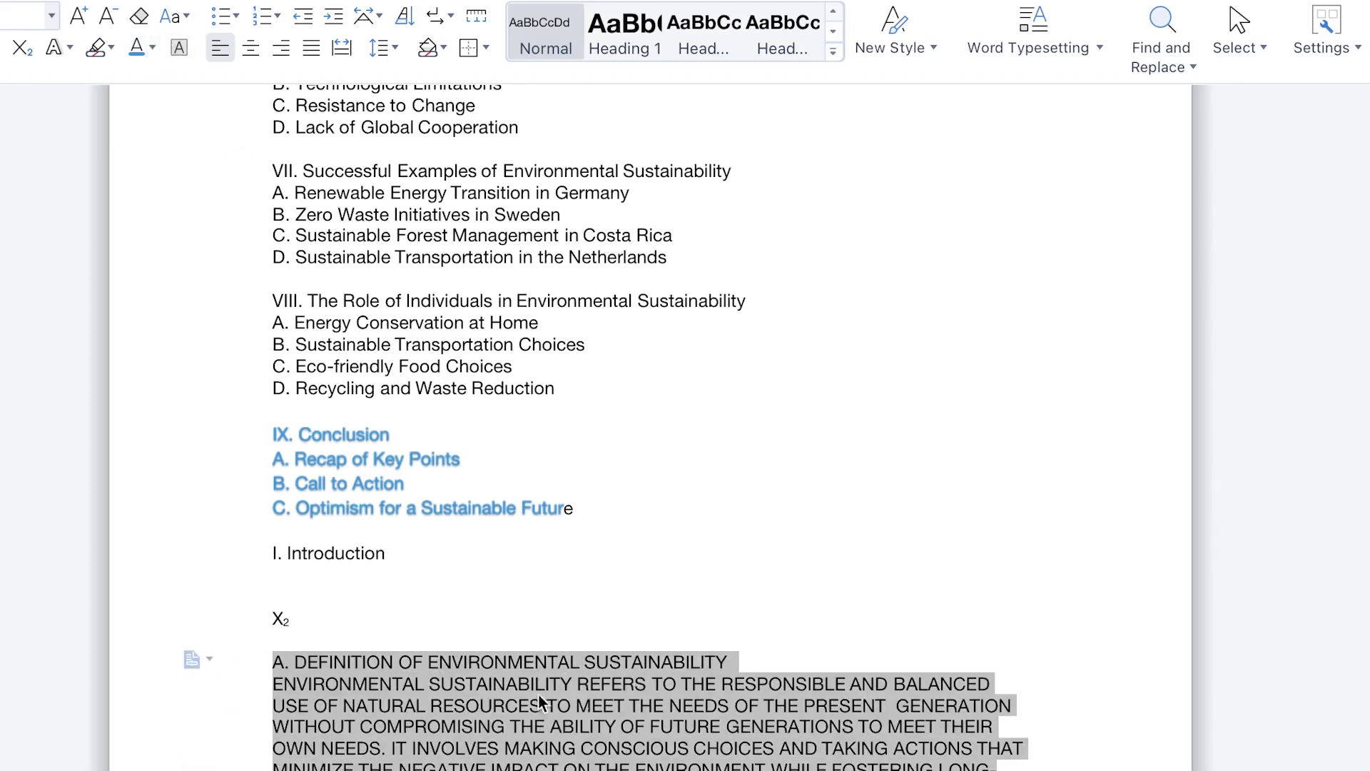
{"action": "left_click", "coordinate": [77, 21]}
{"action": "left_click", "coordinate": [77, 21]}
{"action": "left_click", "coordinate": [77, 21]}
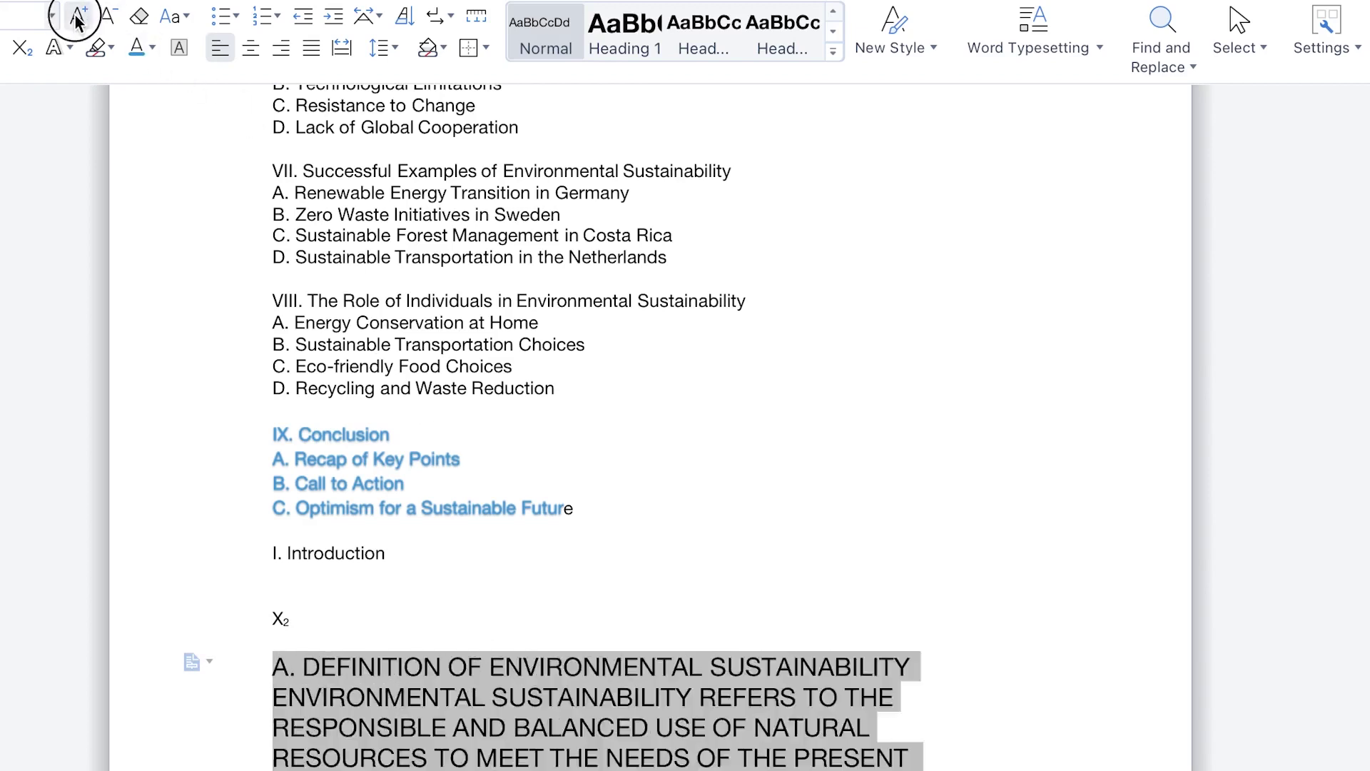
{"action": "left_click", "coordinate": [108, 19]}
{"action": "left_click", "coordinate": [107, 18]}
{"action": "left_click", "coordinate": [107, 19]}
{"action": "left_click", "coordinate": [107, 18]}
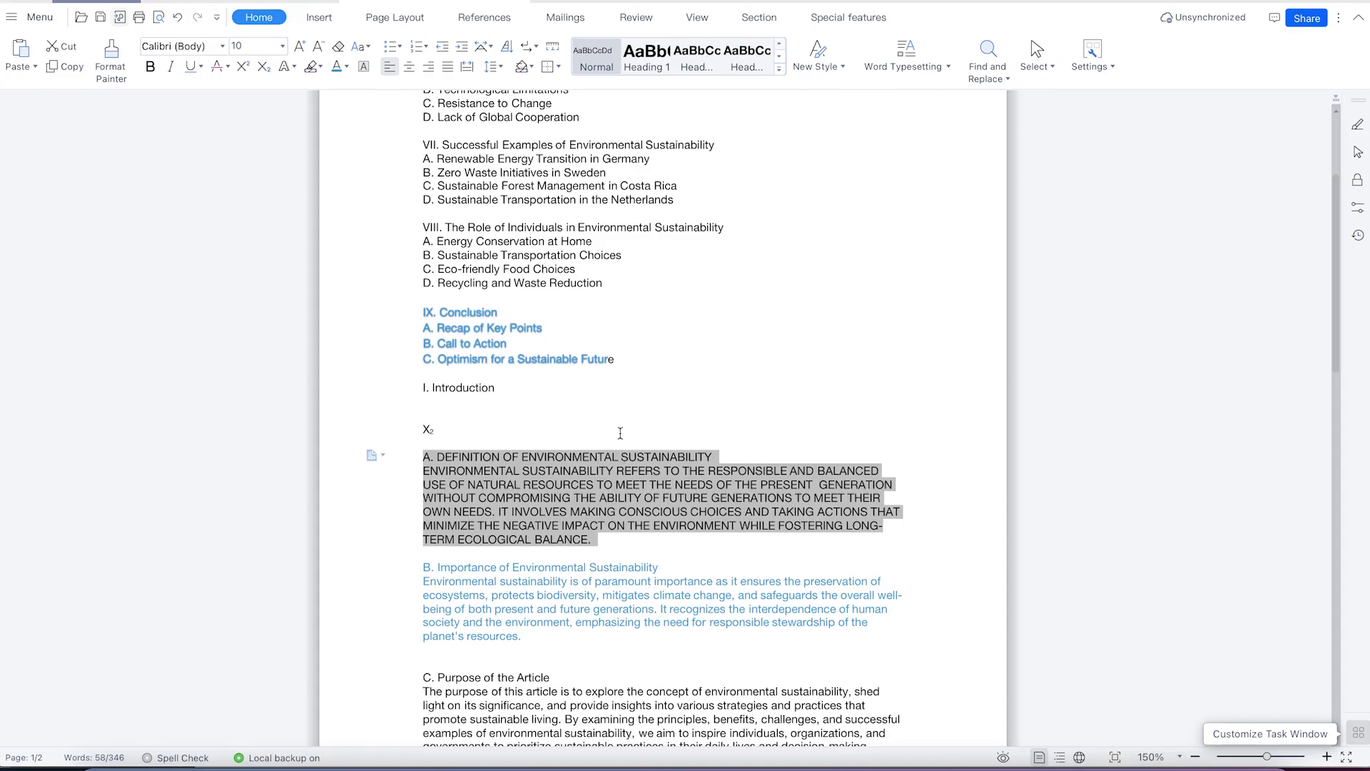
{"action": "left_click", "coordinate": [620, 434]}
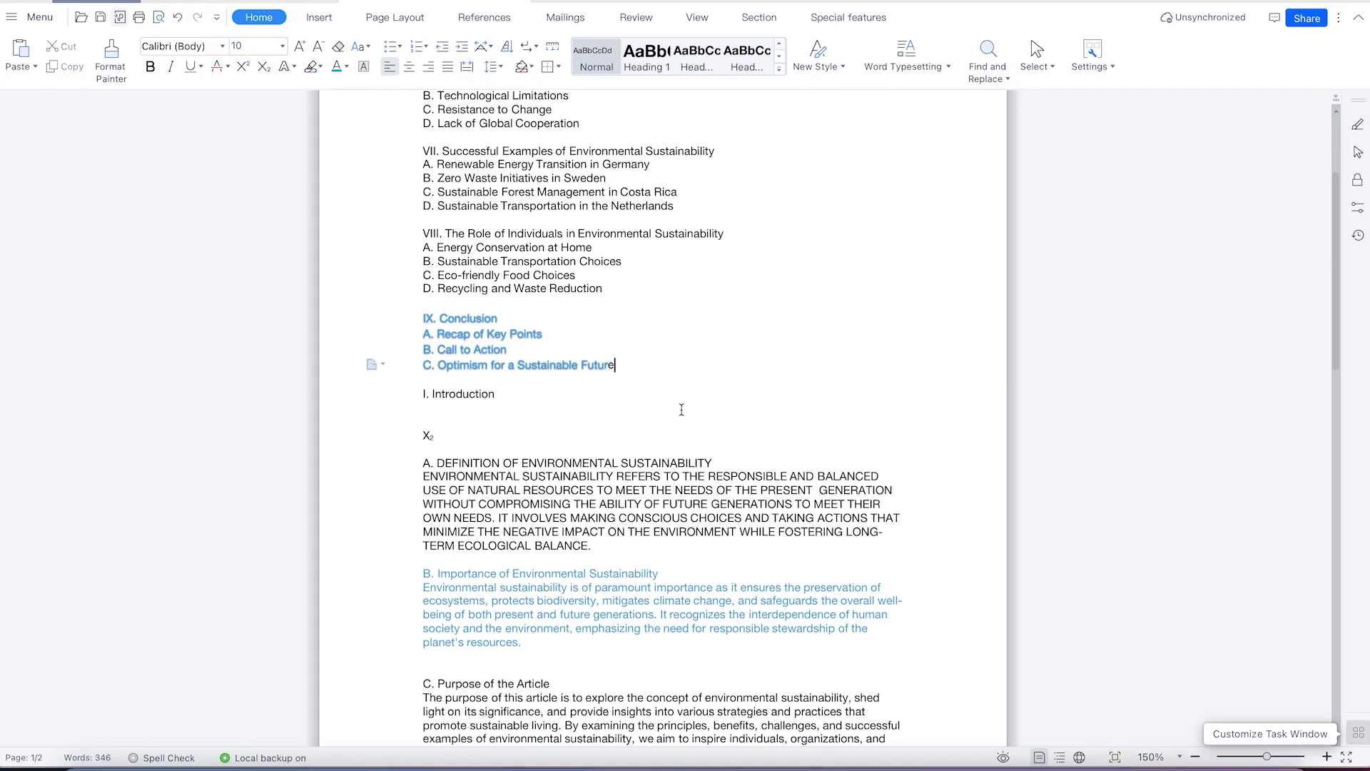